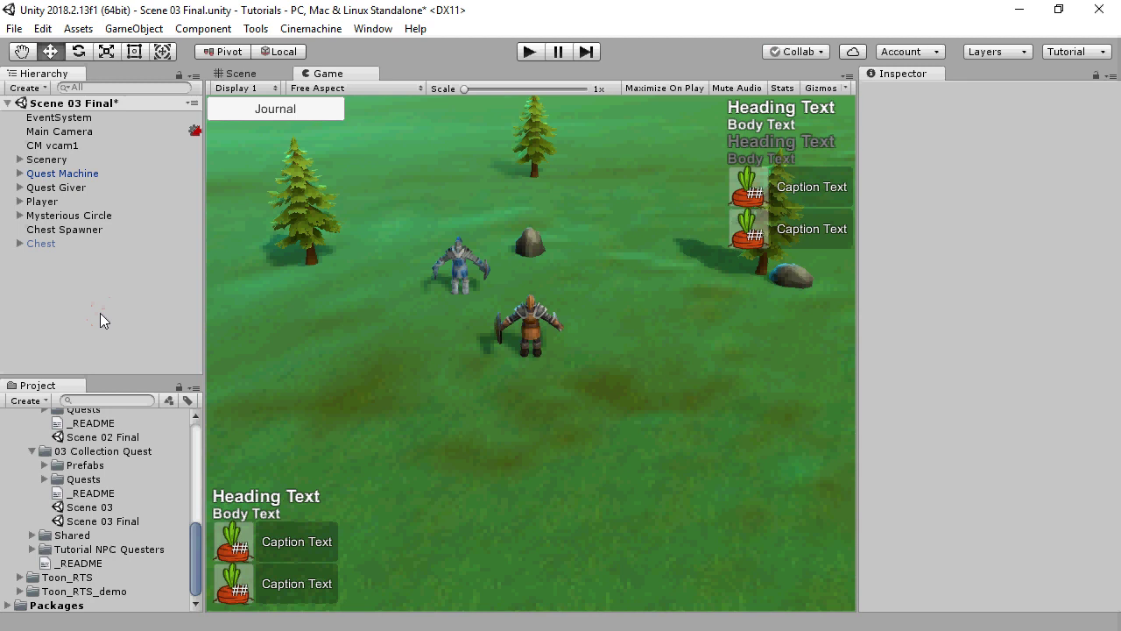
# Step: Enter play mode and accept the Explore the Mysterious Circle quest
pyautogui.click(530, 52)
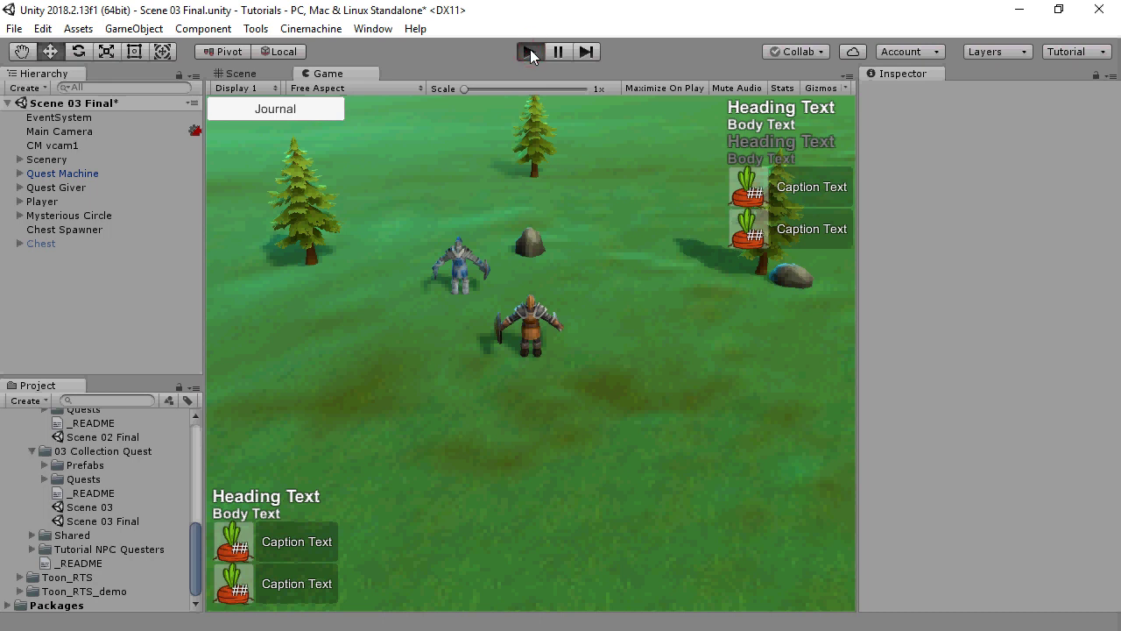
pyautogui.click(456, 304)
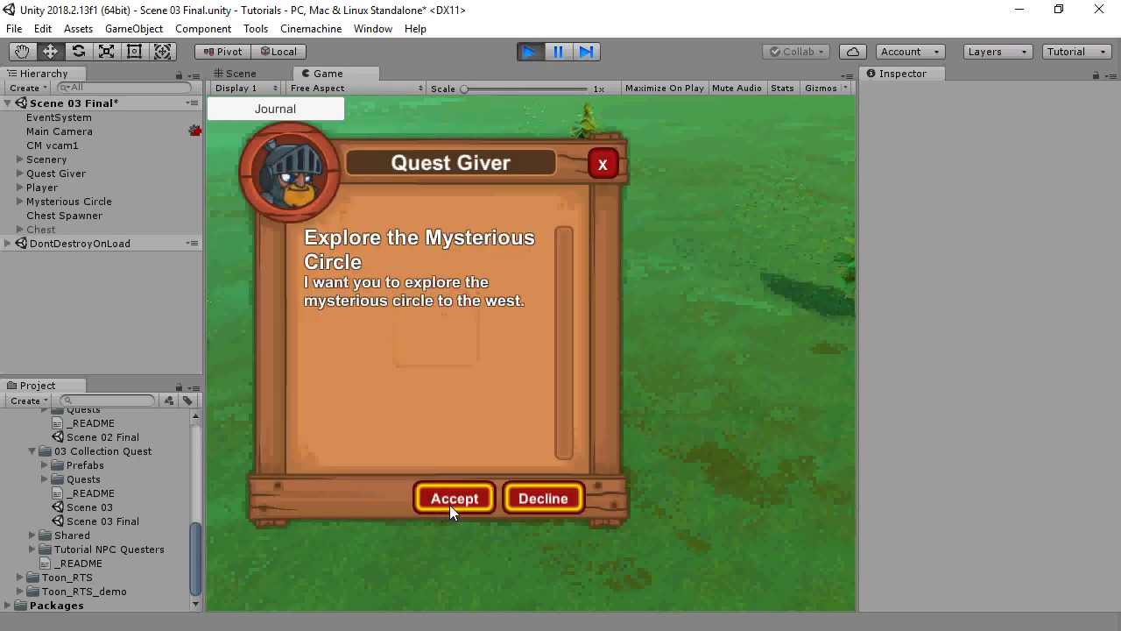
pyautogui.click(451, 499)
# Step: Walk the player into the stone circle and back to the quest giver
pyautogui.click(242, 337)
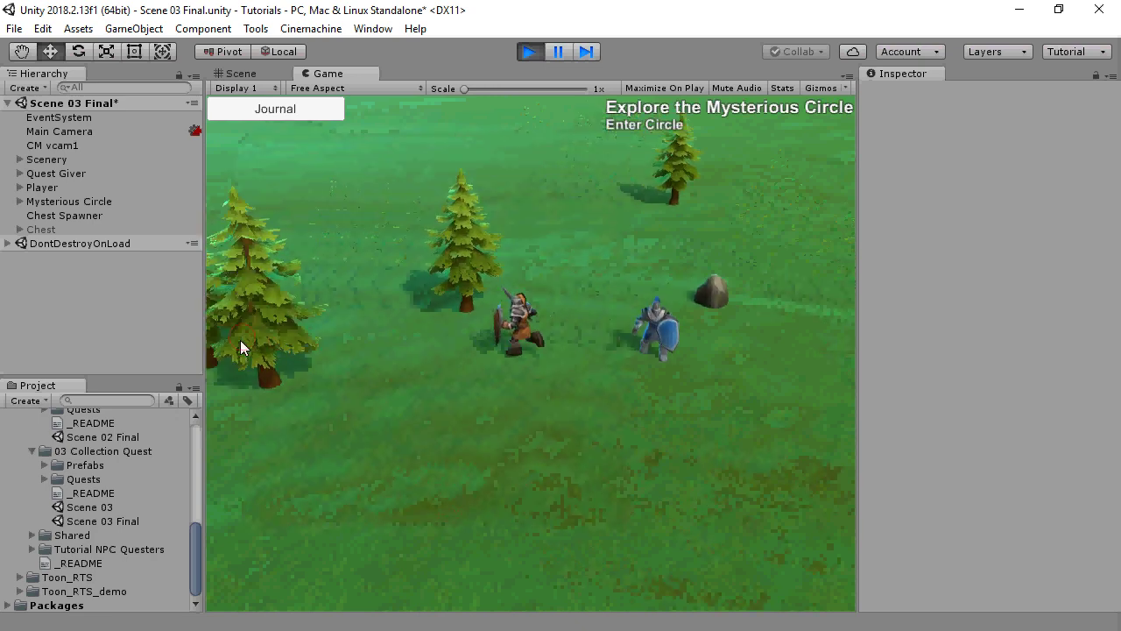
pyautogui.click(746, 403)
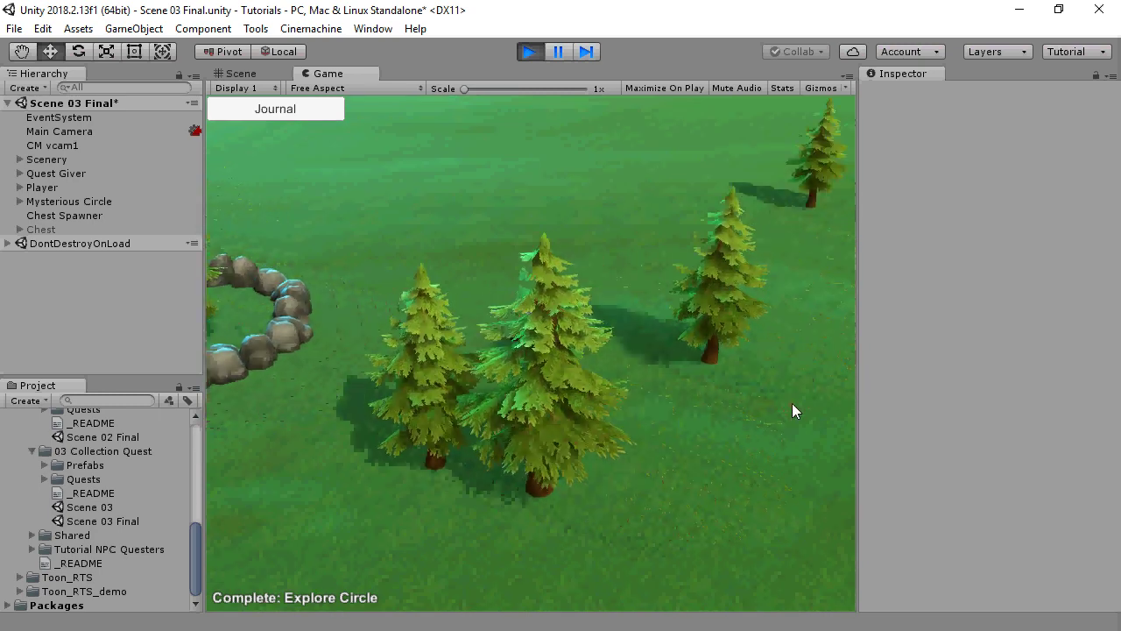
pyautogui.click(796, 399)
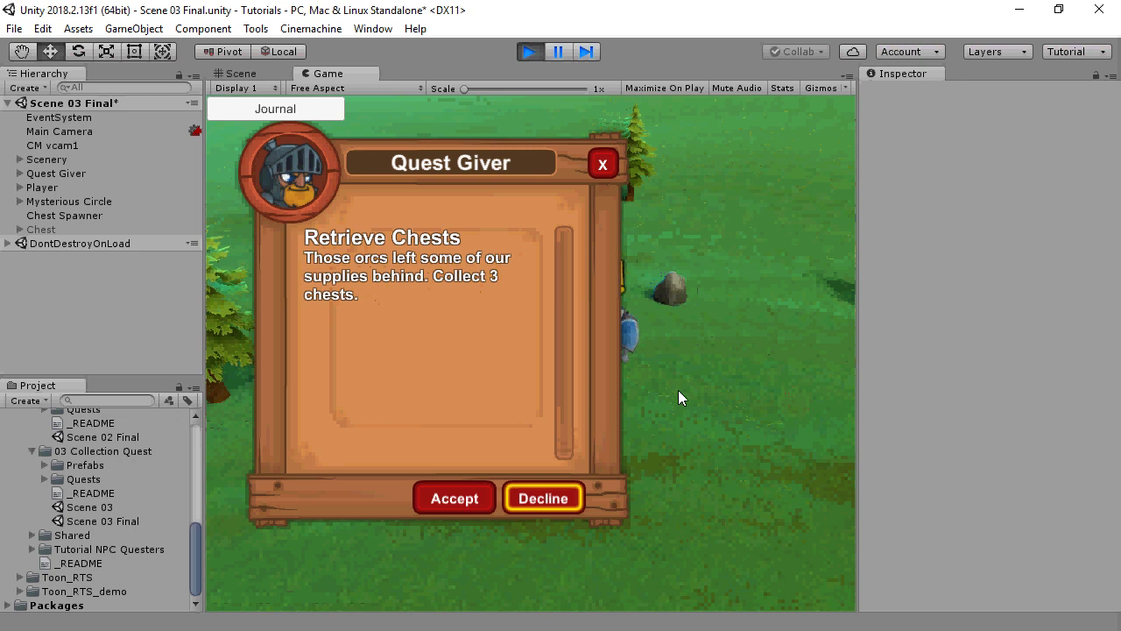
# Step: Accept Retrieve Chests and collect the first two chests
pyautogui.click(463, 500)
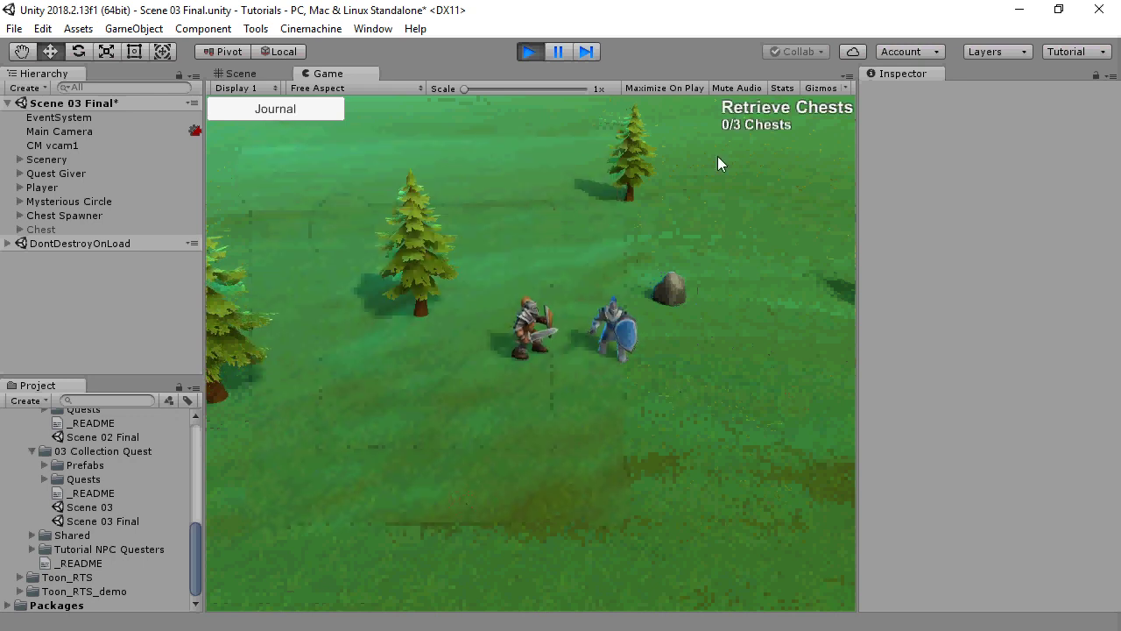
pyautogui.click(296, 264)
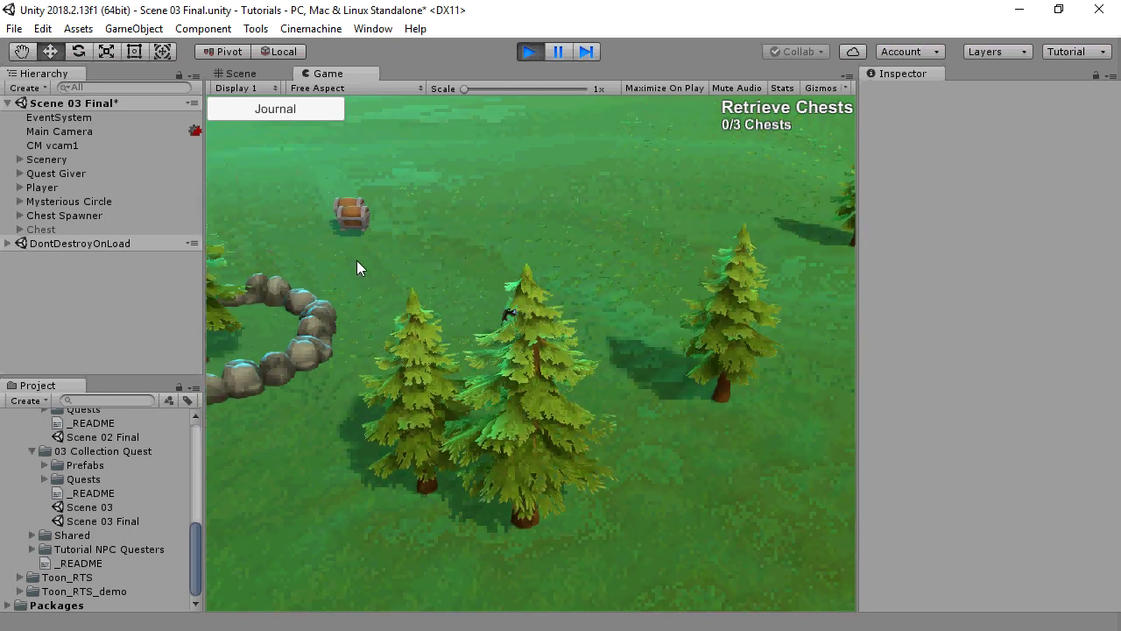
pyautogui.click(356, 262)
pyautogui.click(400, 250)
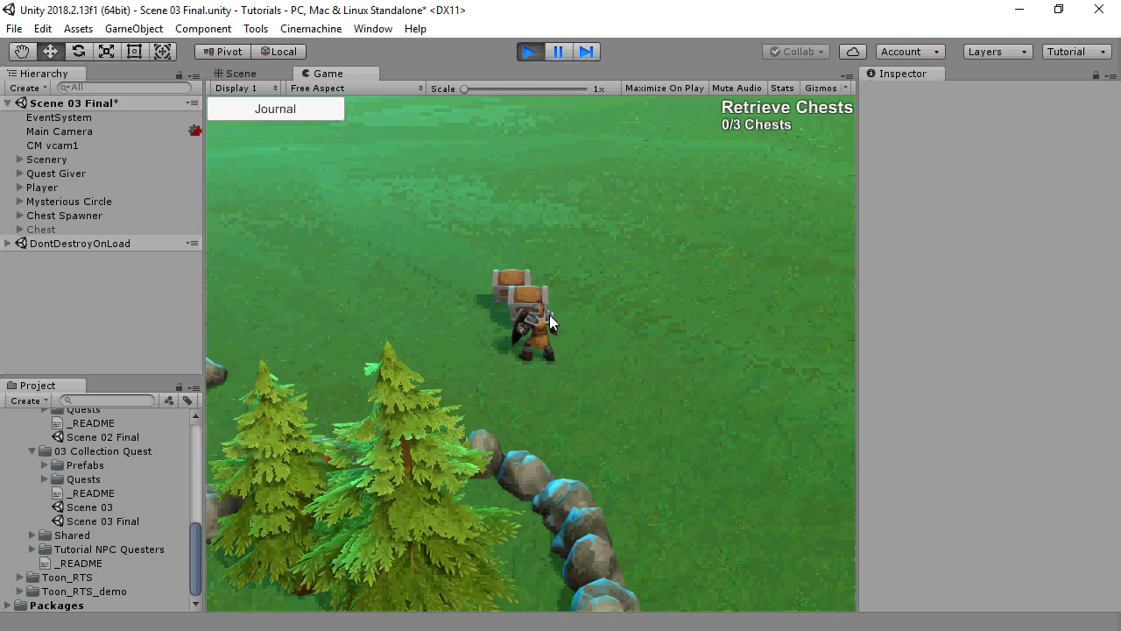
pyautogui.click(527, 297)
pyautogui.click(526, 304)
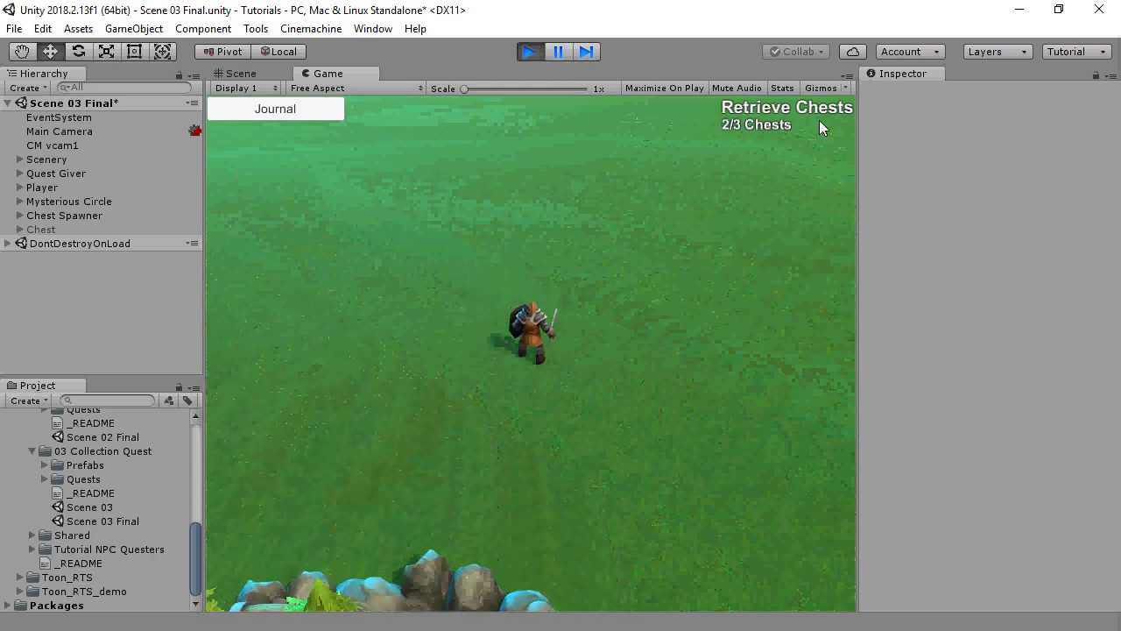
# Step: Pick up the last chest near the rock ring and return to the quest giver
pyautogui.click(479, 443)
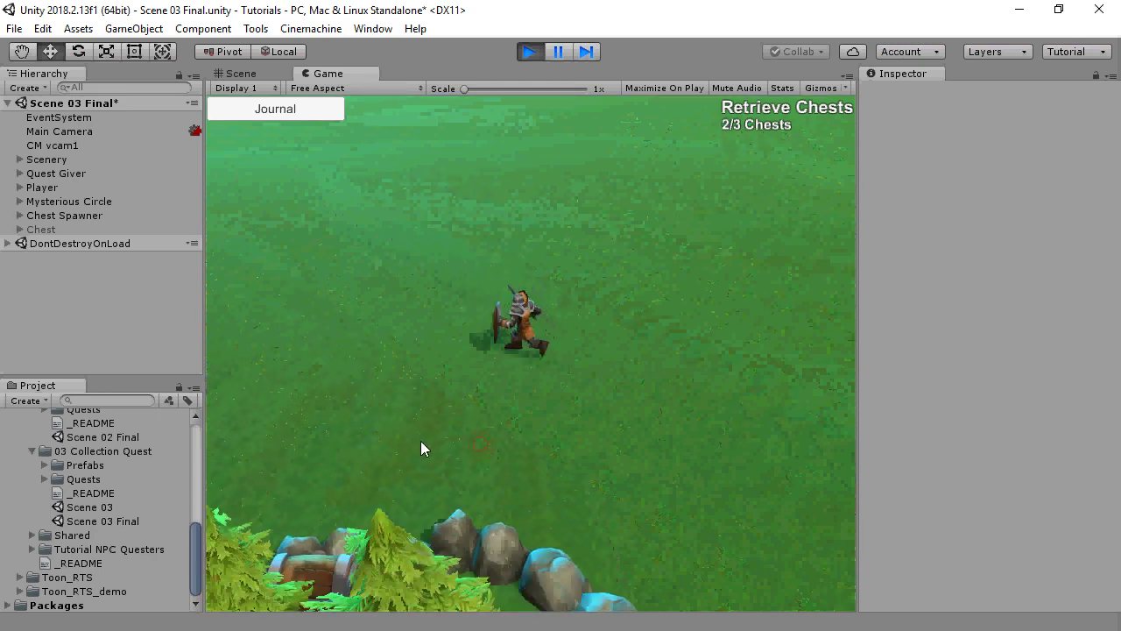
pyautogui.click(797, 433)
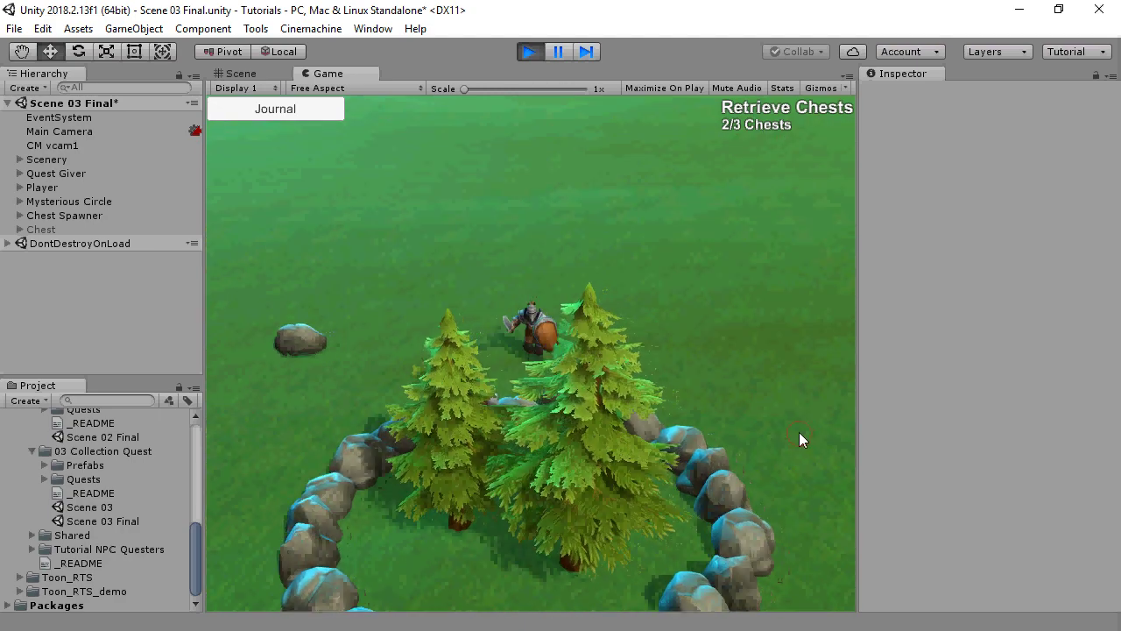
pyautogui.click(270, 377)
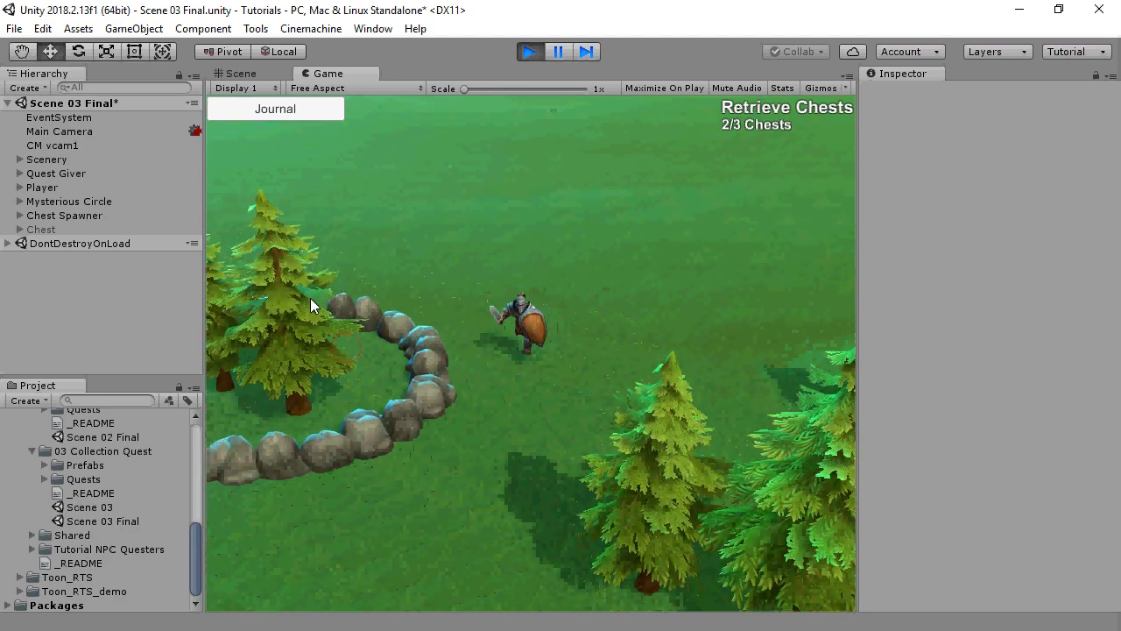
pyautogui.click(365, 334)
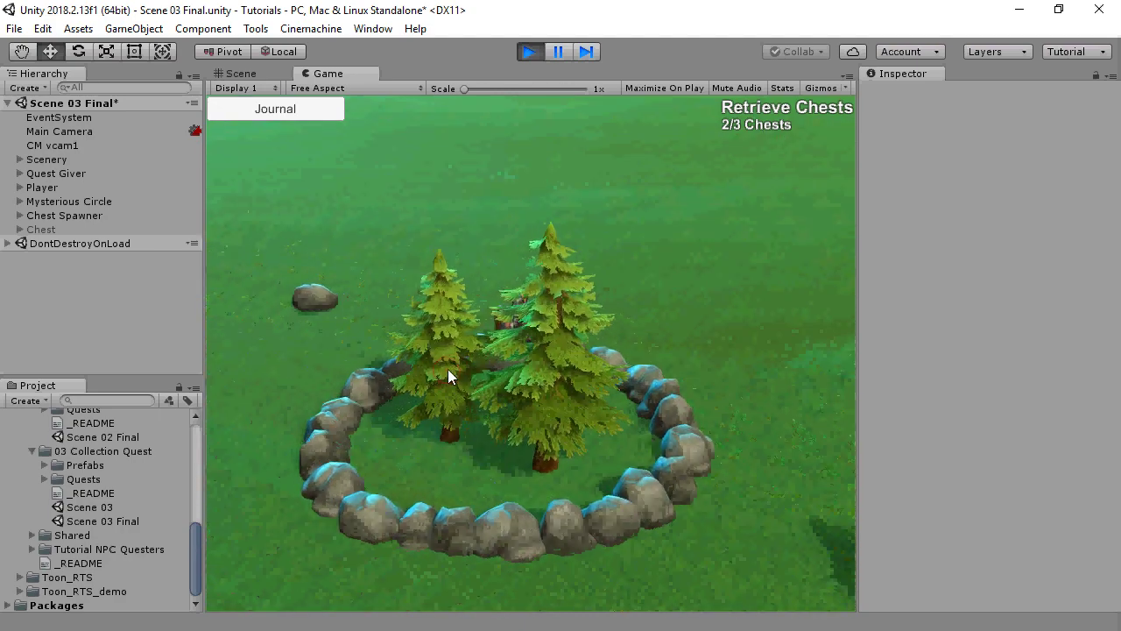
pyautogui.click(774, 317)
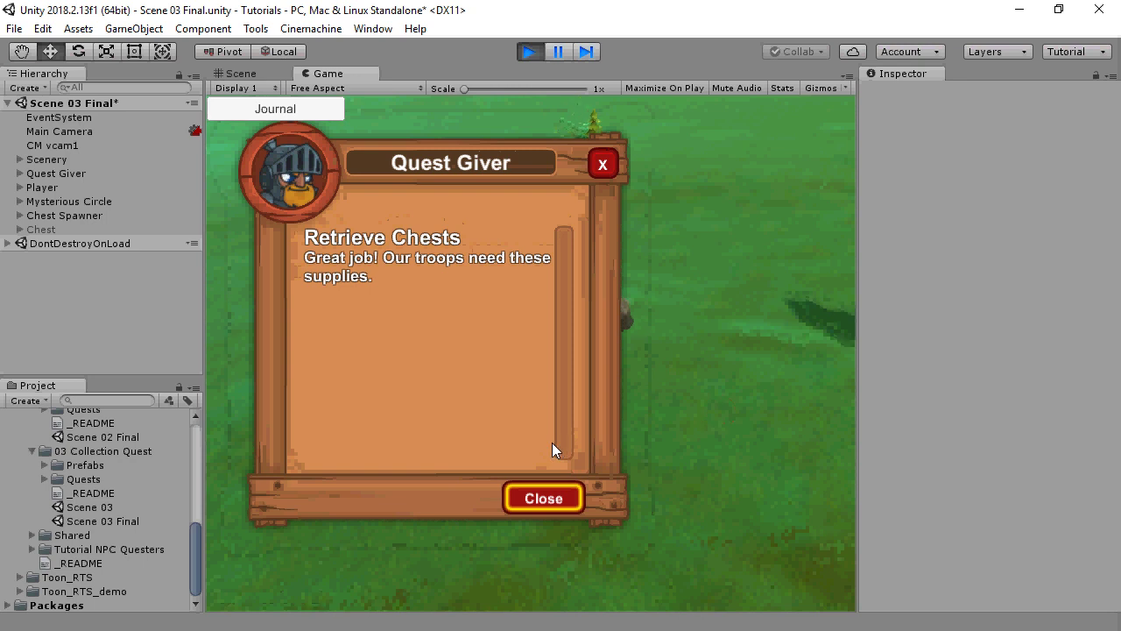
# Step: Stop play mode, after briefly restarting it
pyautogui.click(528, 51)
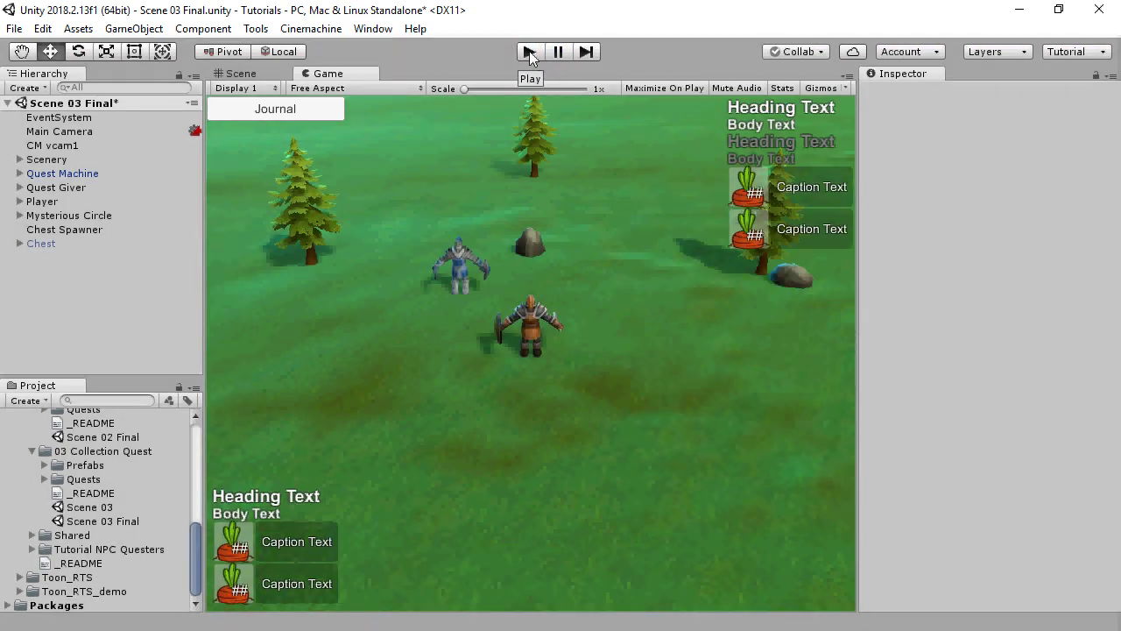
pyautogui.click(528, 52)
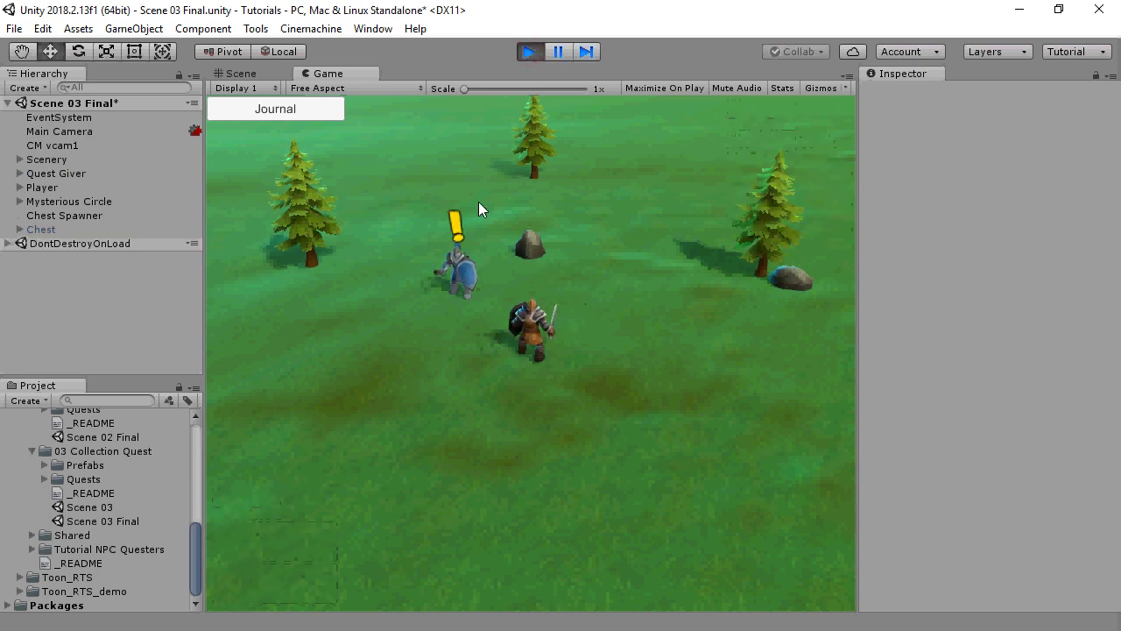
pyautogui.click(530, 50)
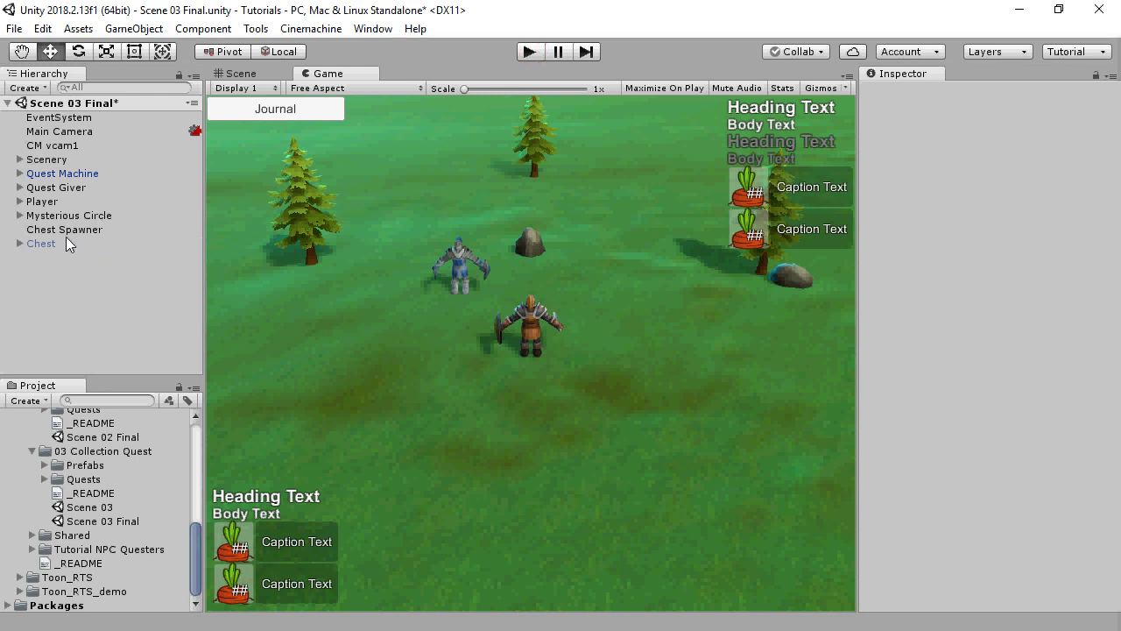
# Step: Select Quest Giver's Quest Indicator Manager and locate its Quest Indicator UI prefab in the Project
pyautogui.click(19, 187)
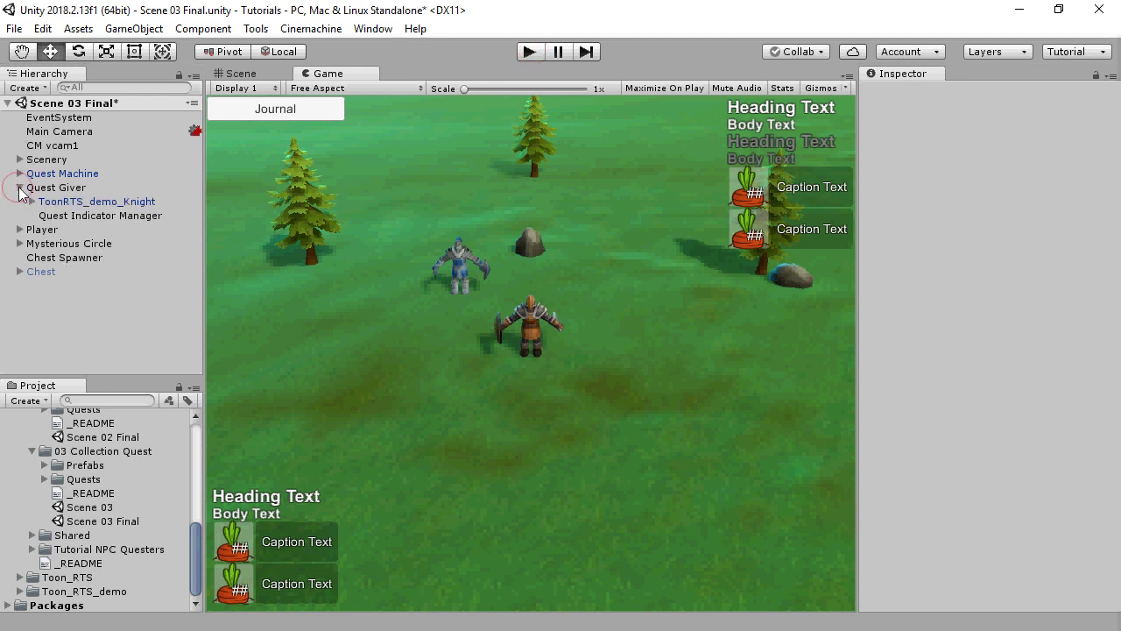
pyautogui.click(63, 218)
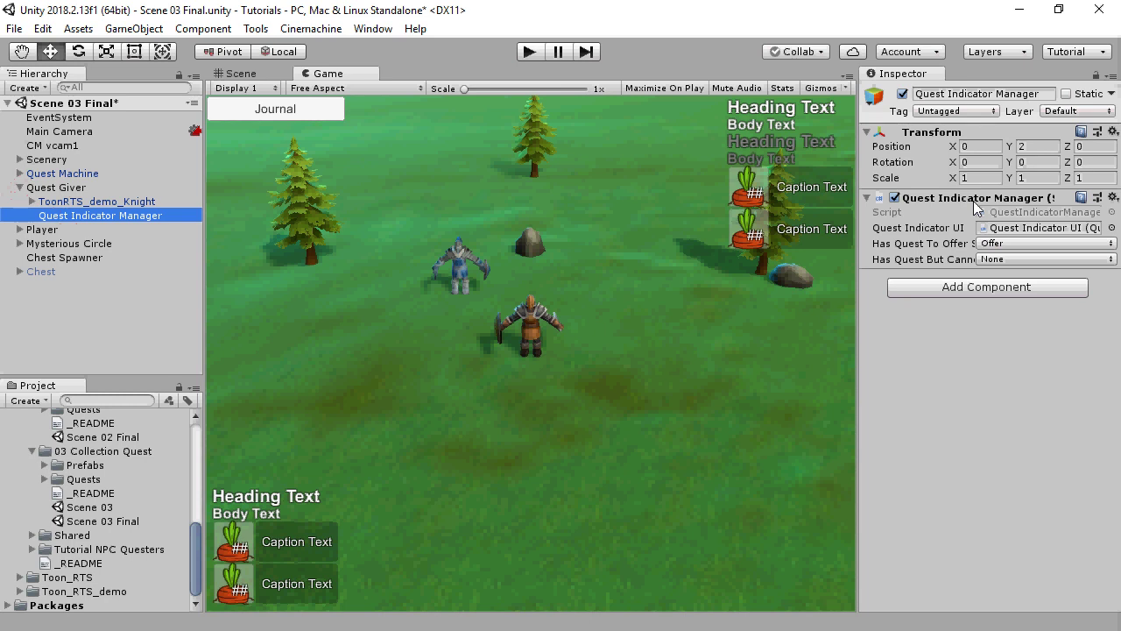
pyautogui.click(985, 228)
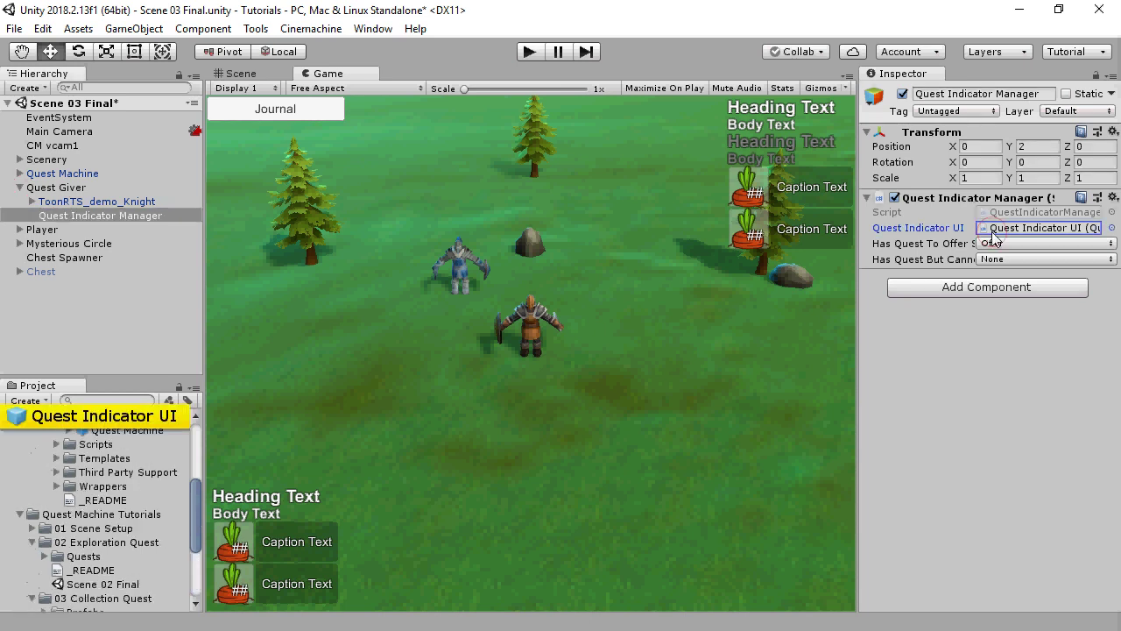
pyautogui.scroll(3, 200, 497)
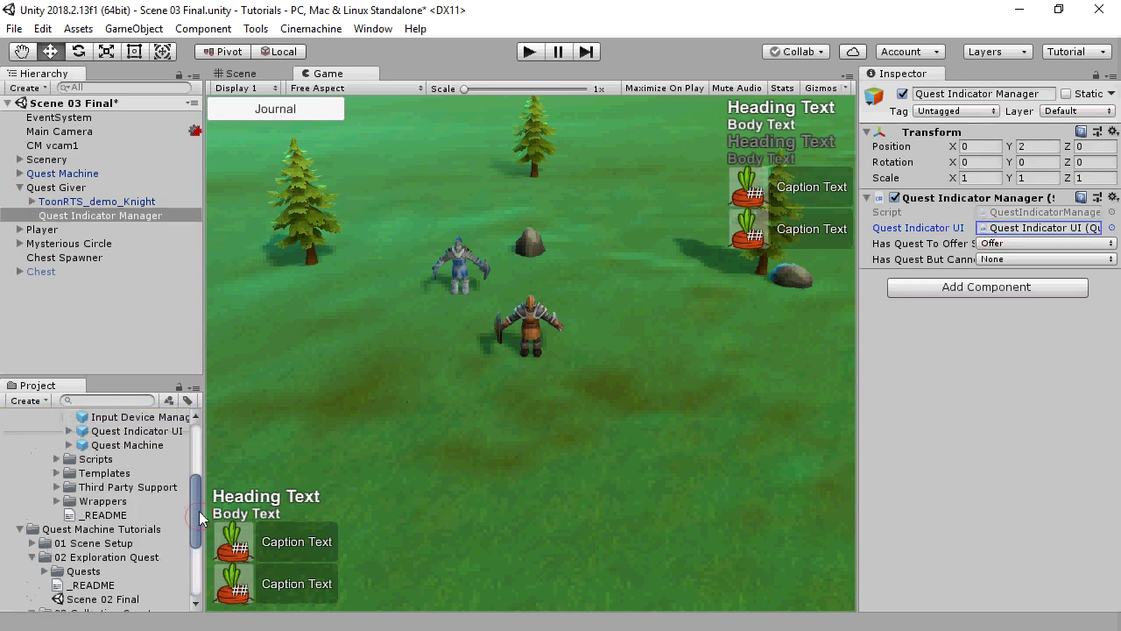
pyautogui.scroll(1, 199, 492)
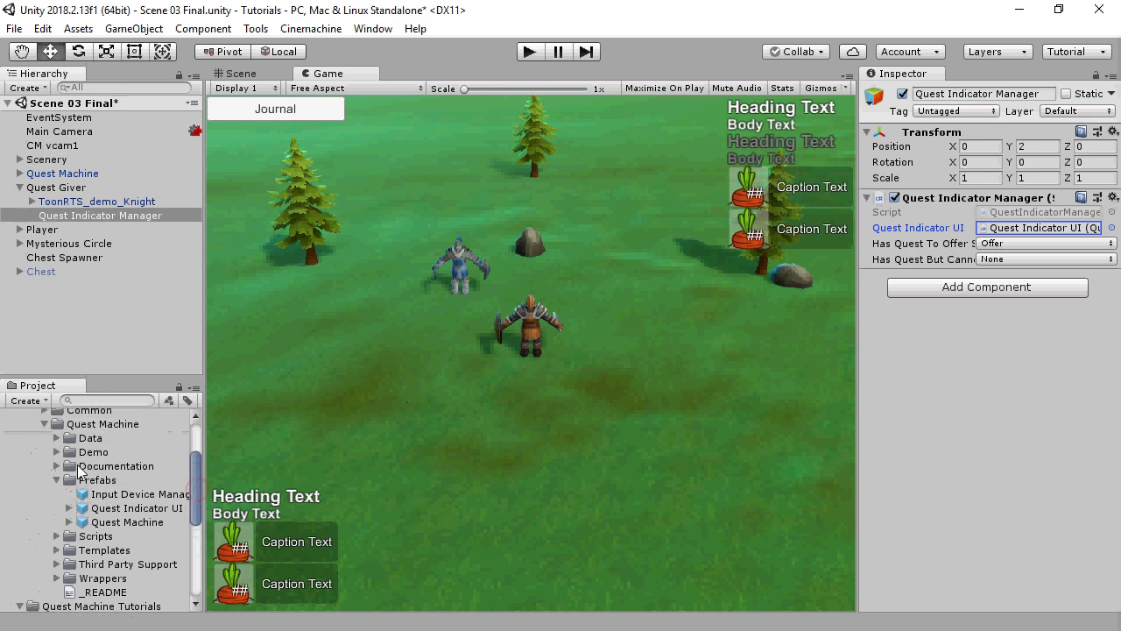
pyautogui.moveTo(196, 490); pyautogui.dragTo(186, 548)
# Step: Open Scene 03 without saving and create a New Quest Database in the 03 Collection Quest folder
pyautogui.doubleClick(90, 550)
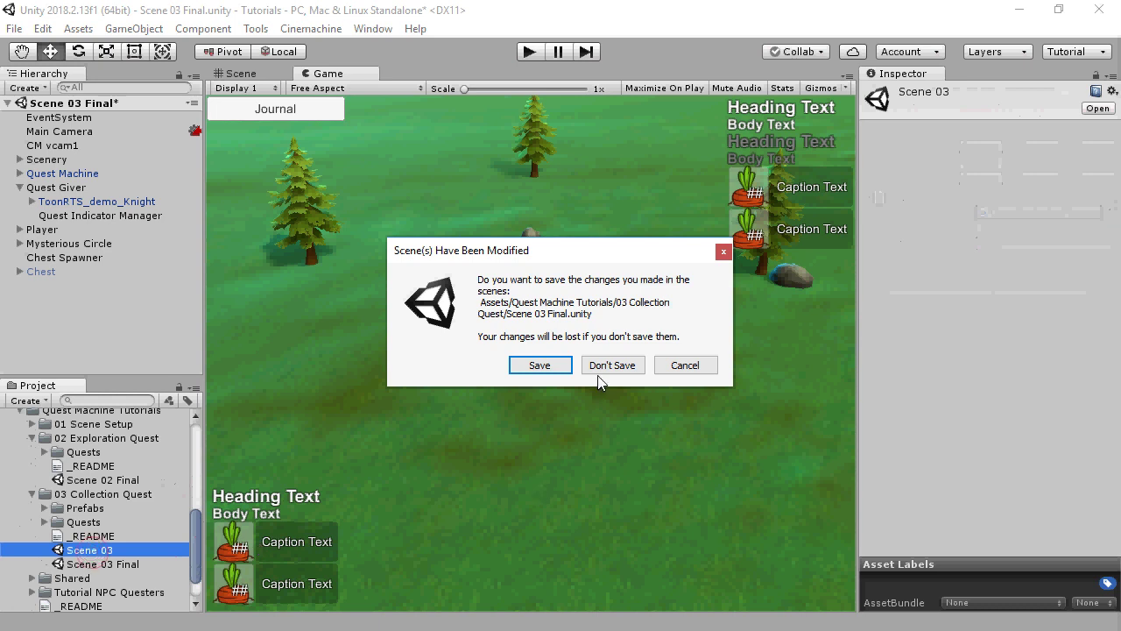
pyautogui.click(604, 367)
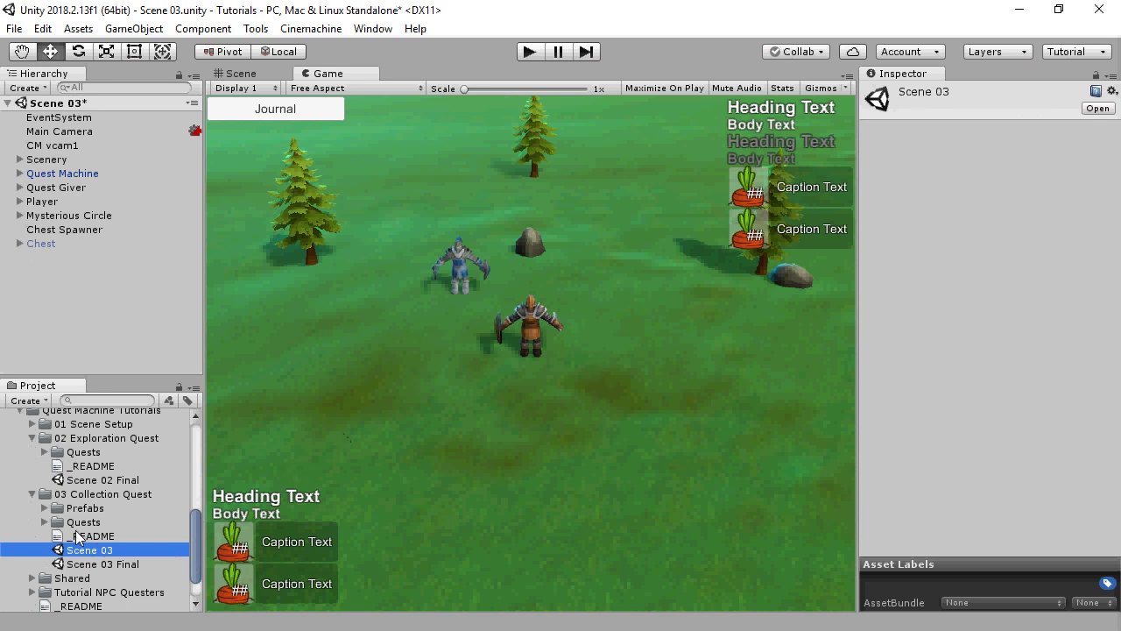
pyautogui.rightClick(79, 494)
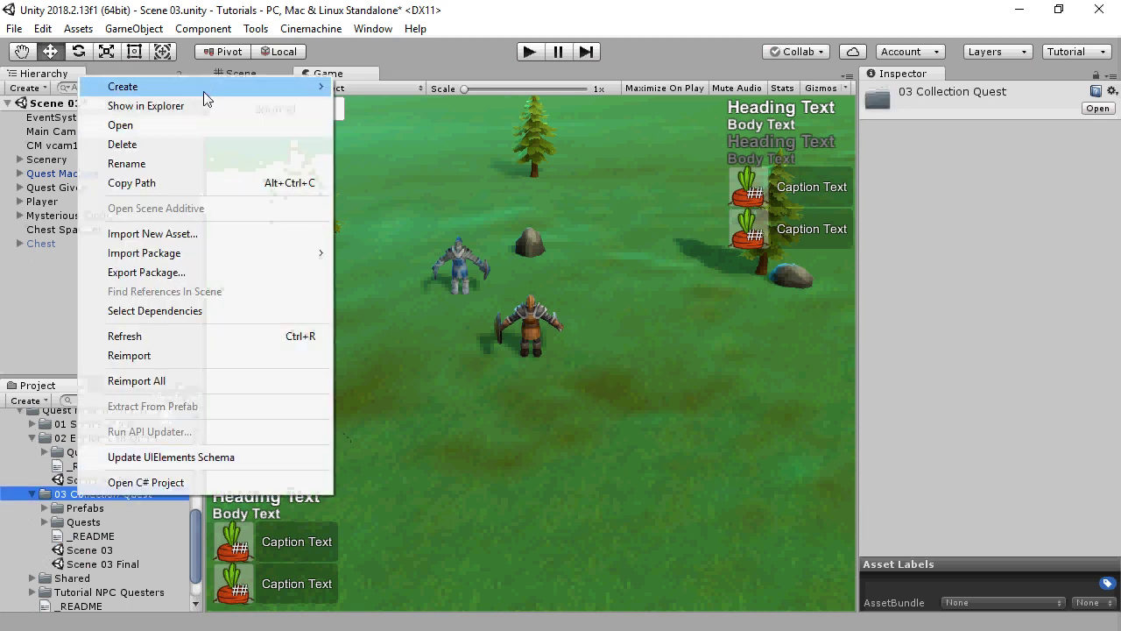
pyautogui.moveTo(242, 86)
pyautogui.moveTo(390, 35)
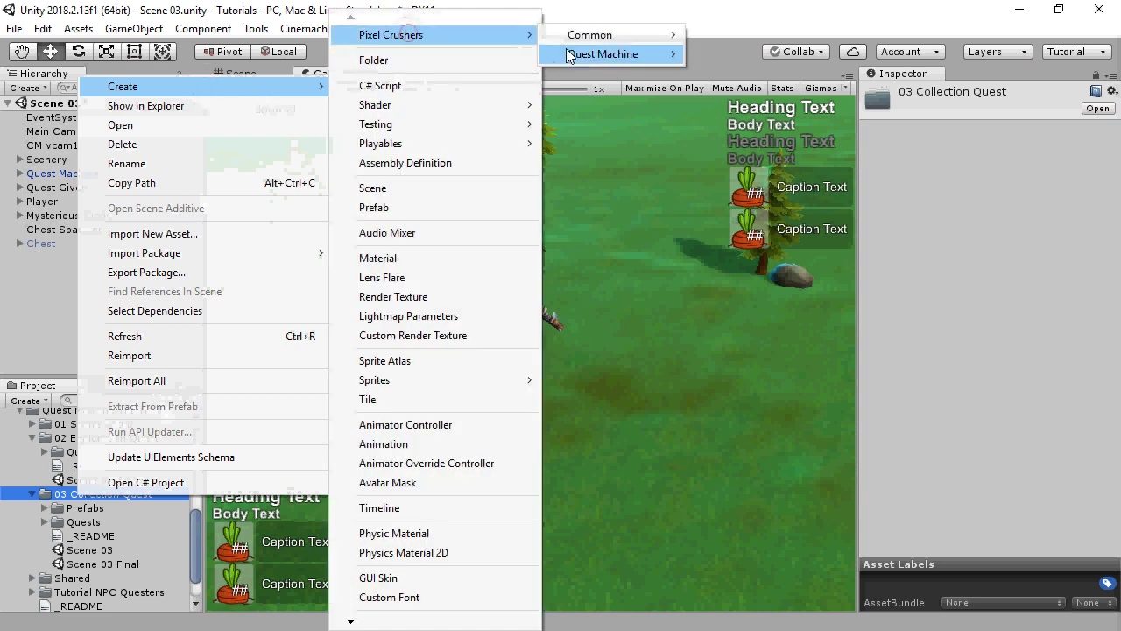
pyautogui.moveTo(622, 56)
pyautogui.click(741, 73)
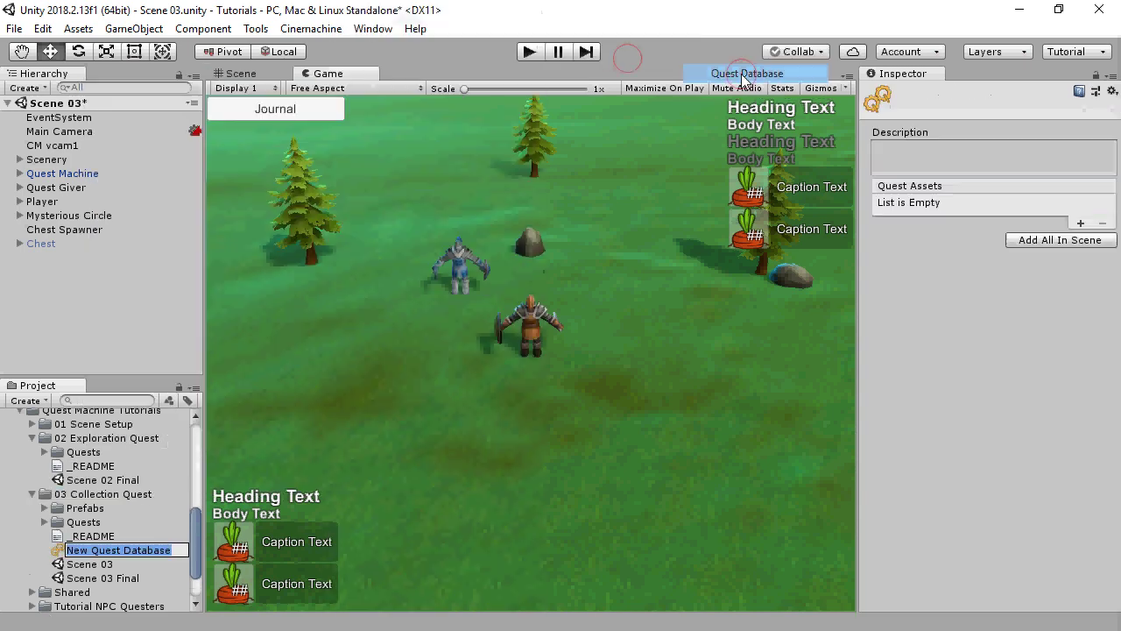
pyautogui.press('Return')
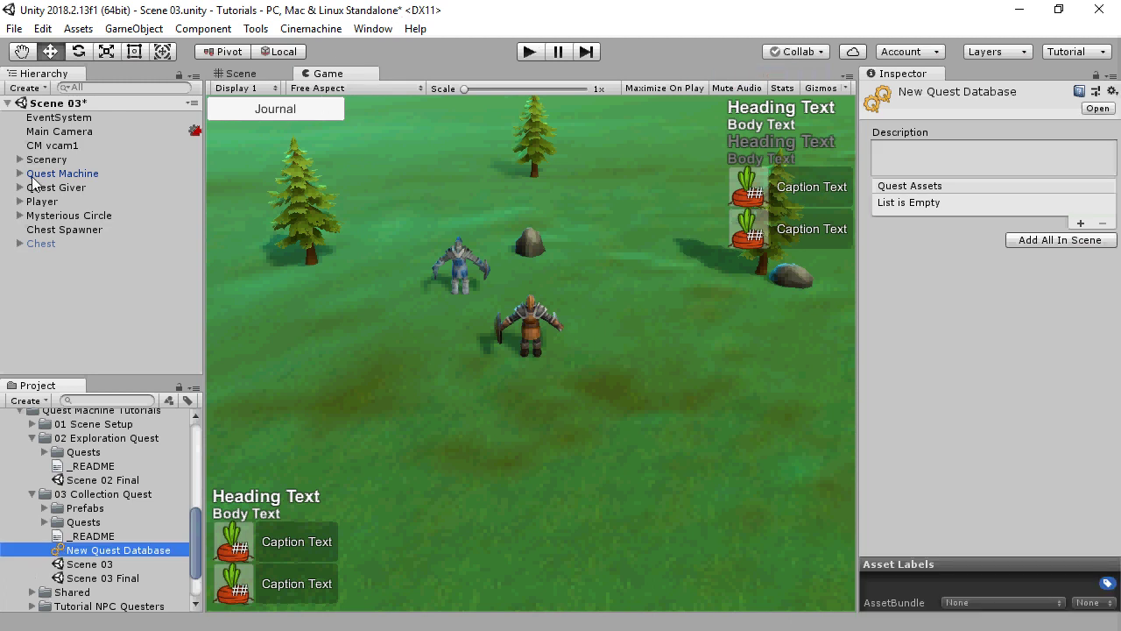
# Step: Assign New Quest Database to Quest Machine and add two empty Quest Assets entries
pyautogui.click(37, 173)
pyautogui.moveTo(116, 550); pyautogui.dragTo(1050, 276)
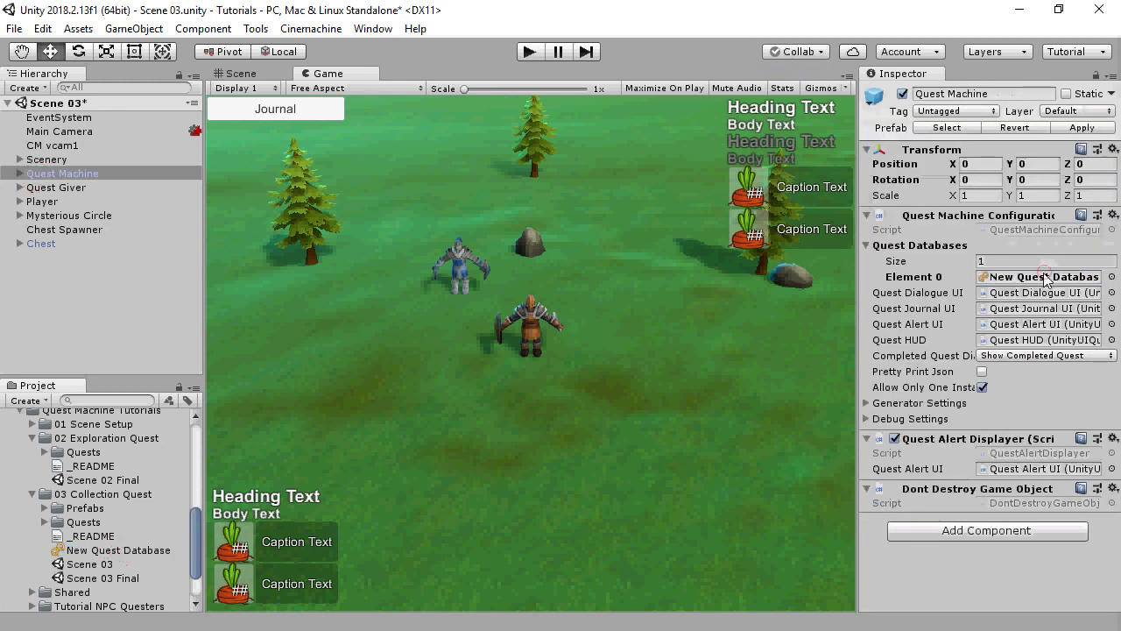
pyautogui.click(107, 549)
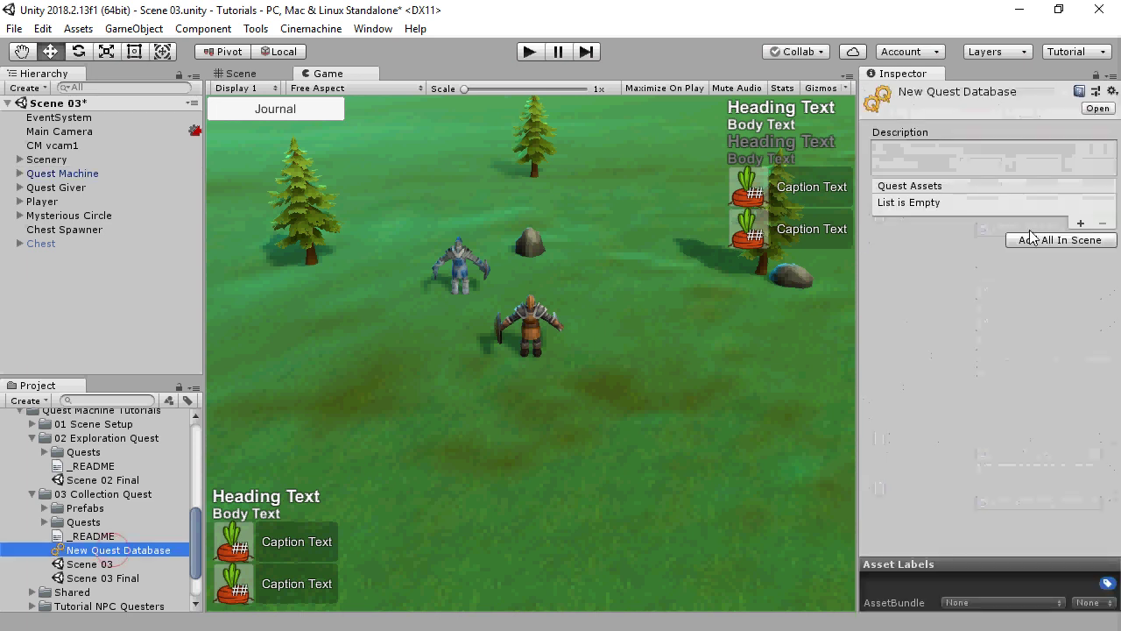
pyautogui.click(1082, 224)
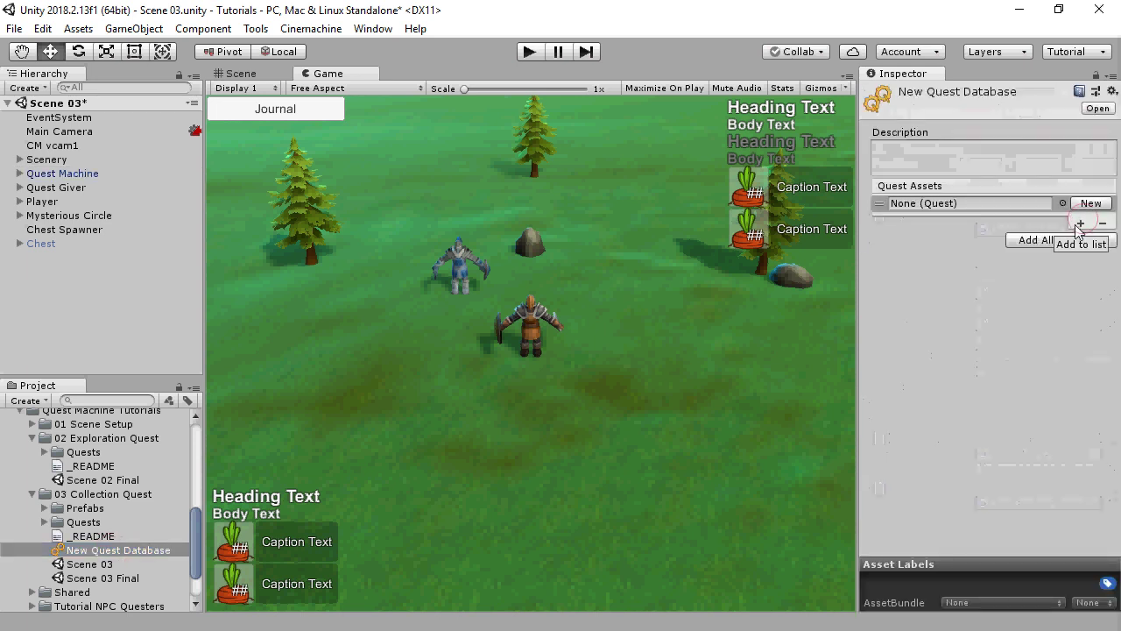
pyautogui.click(1081, 222)
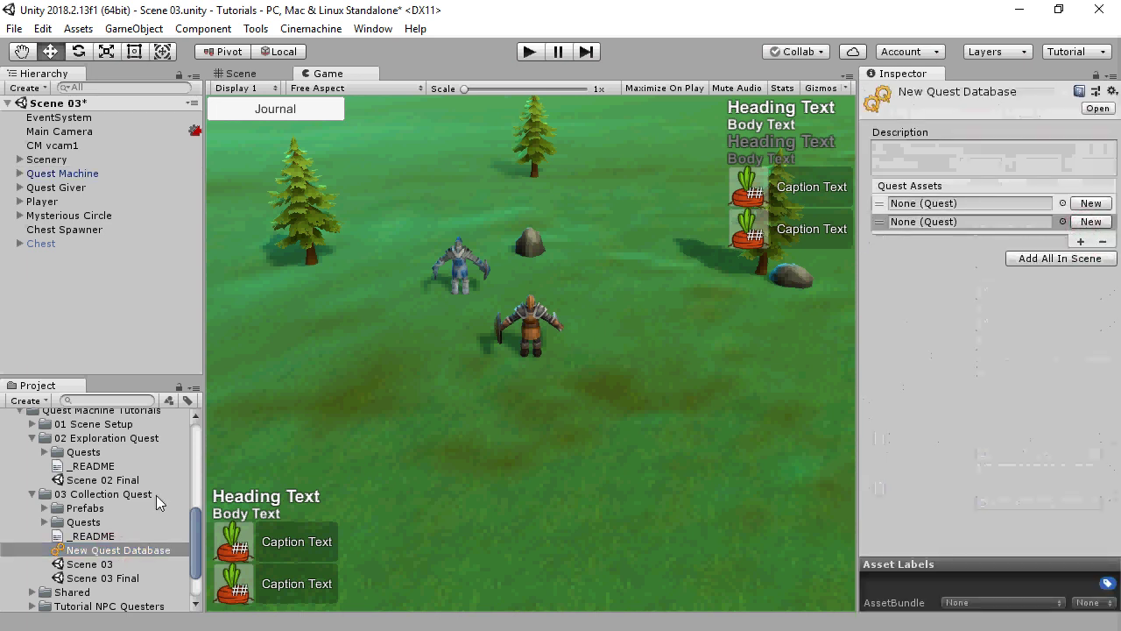
# Step: Put exploreCircle in the first slot and save a new retrieveChests quest in 03 Collection Quest
pyautogui.click(44, 451)
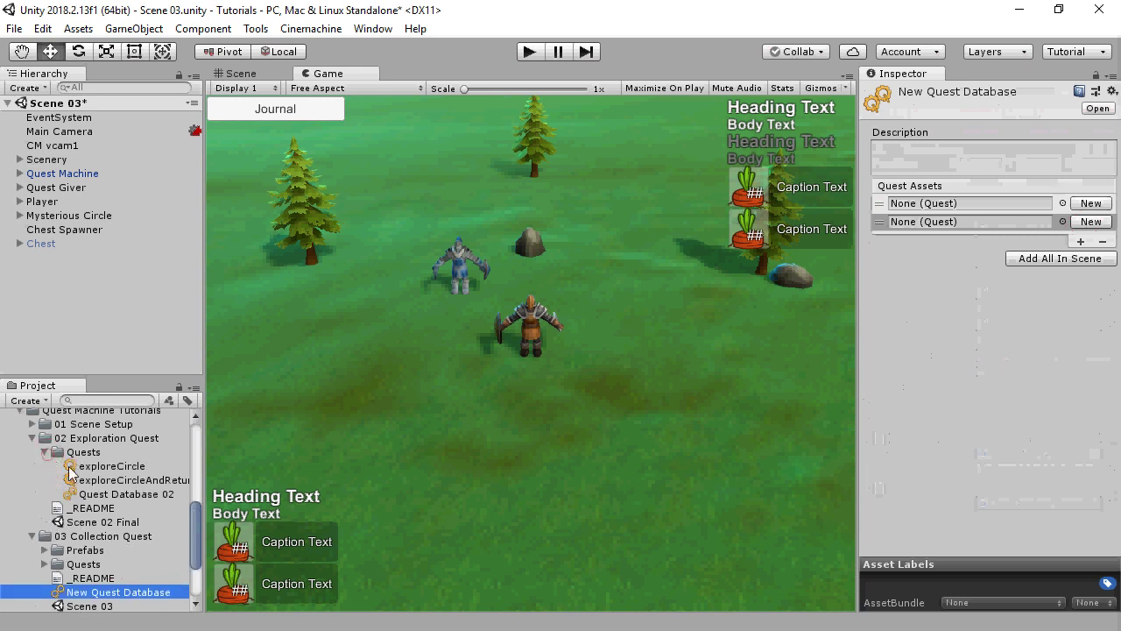
pyautogui.moveTo(98, 464); pyautogui.dragTo(970, 204)
pyautogui.click(1087, 222)
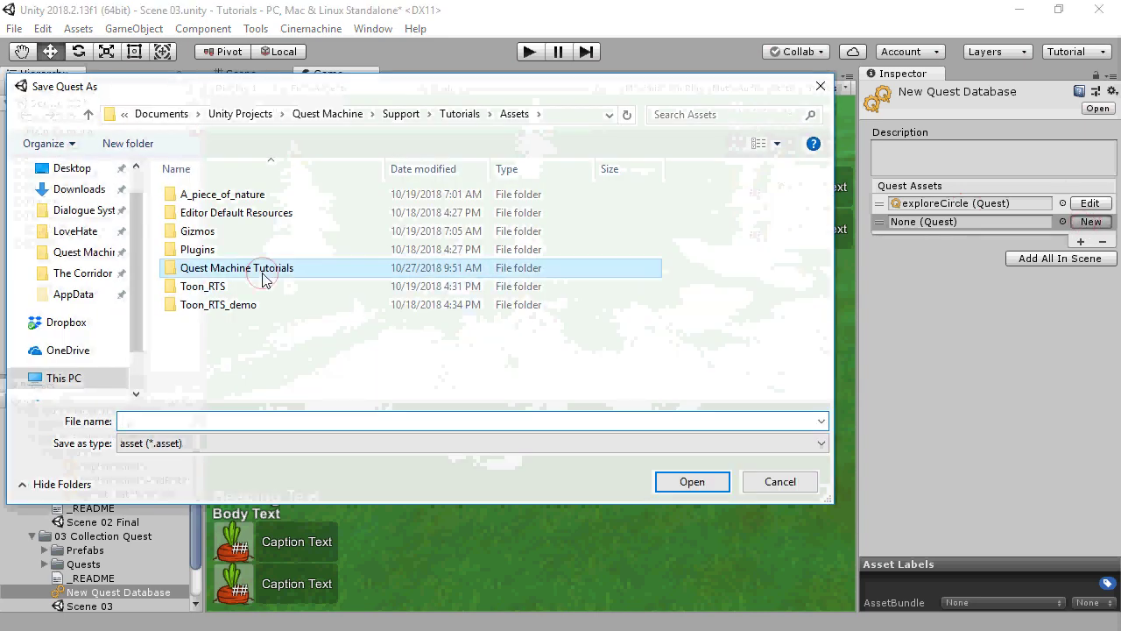
pyautogui.doubleClick(262, 269)
pyautogui.click(227, 235)
pyautogui.doubleClick(227, 237)
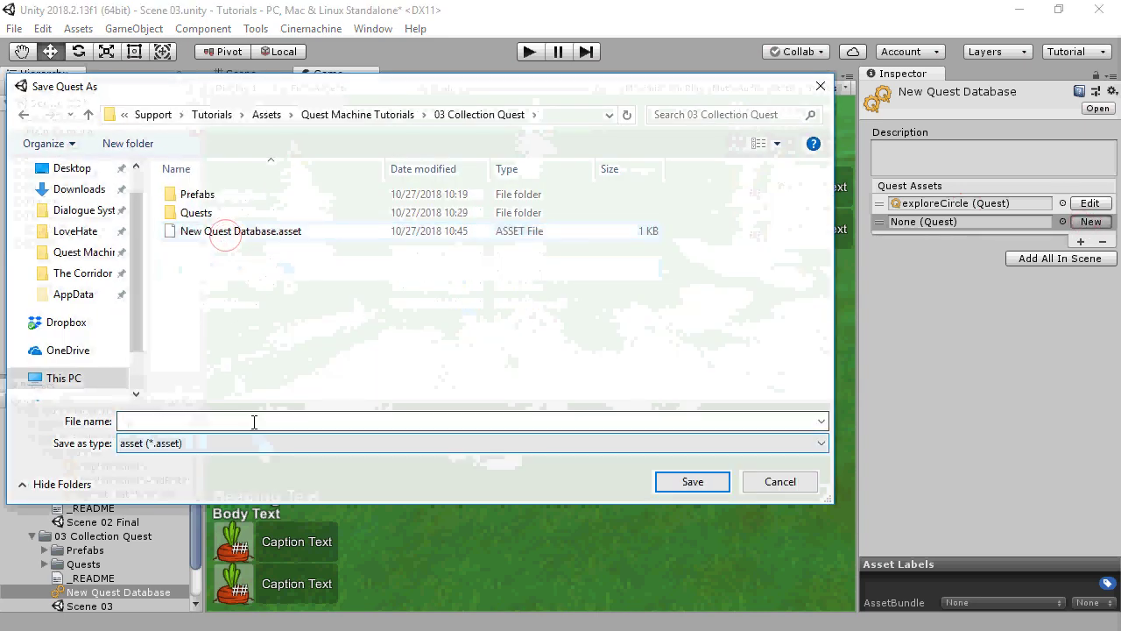
pyautogui.click(253, 421)
pyautogui.write('retrieveChests')
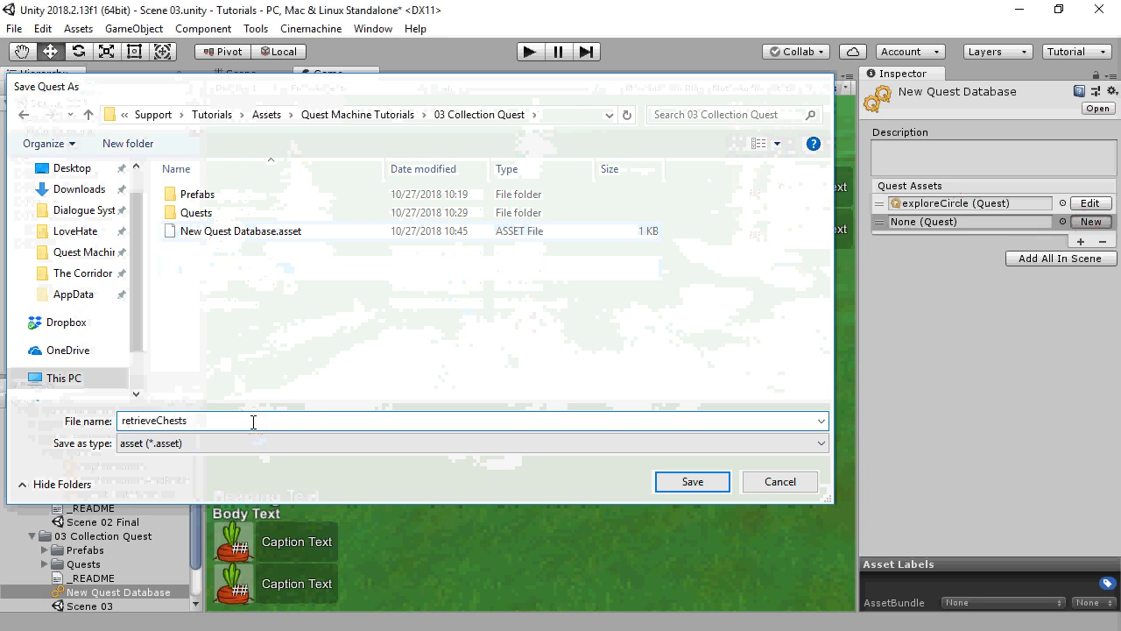
pyautogui.press('Return')
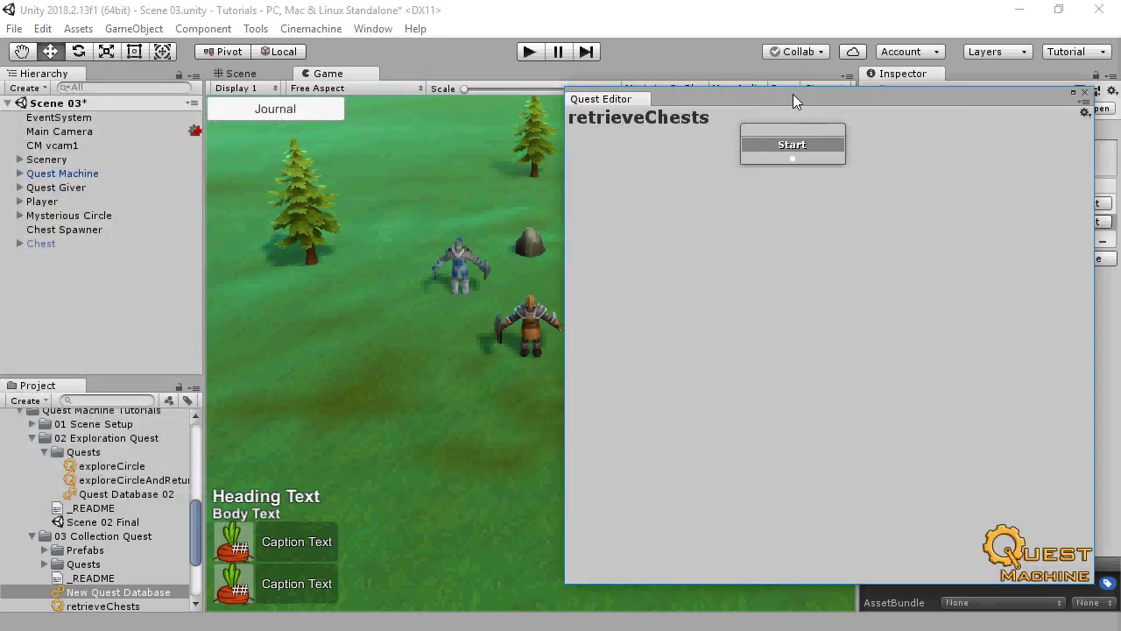
pyautogui.moveTo(792, 93); pyautogui.dragTo(482, 103)
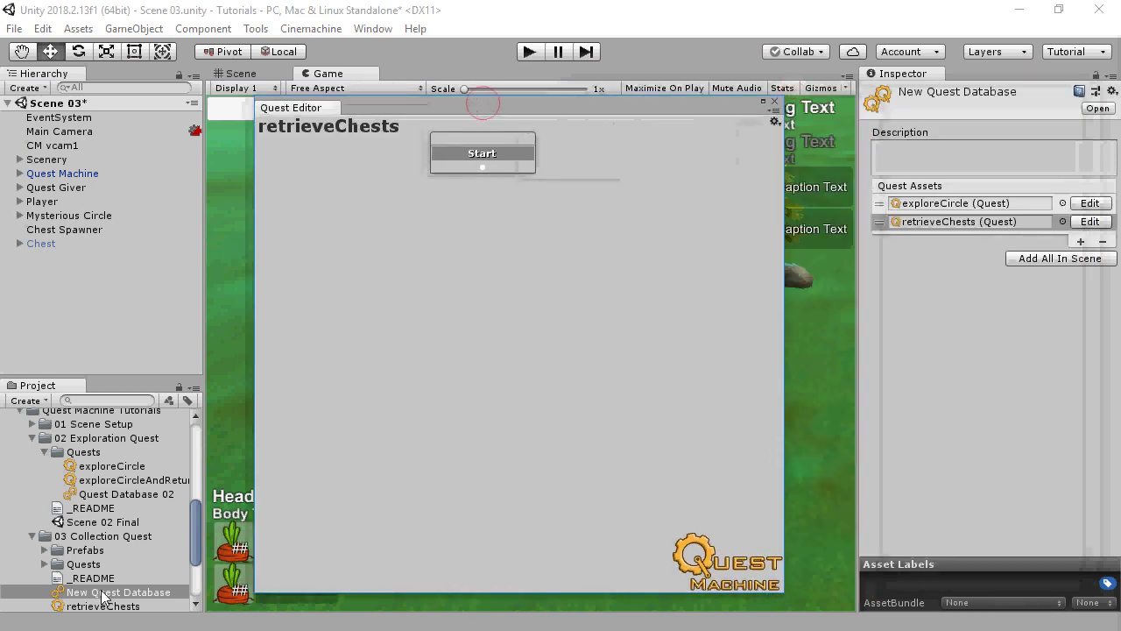
# Step: Enter 'Retrieve Chests' as the Quest Info Title and pick the Chest sprite as its Icon
pyautogui.click(56, 187)
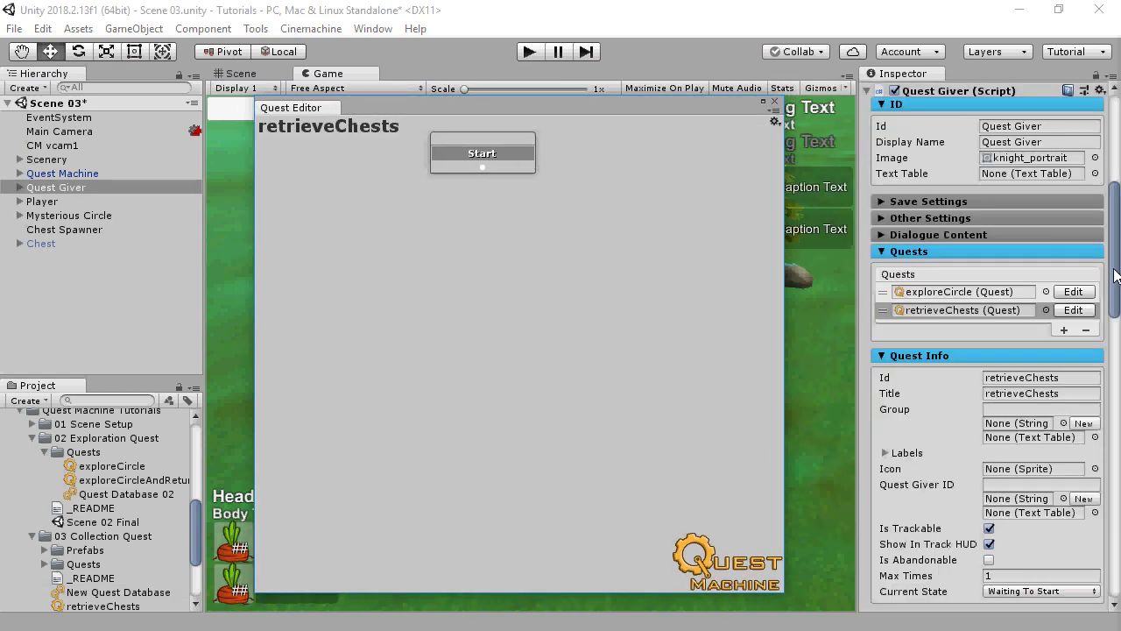
pyautogui.scroll(-5, 1031, 222)
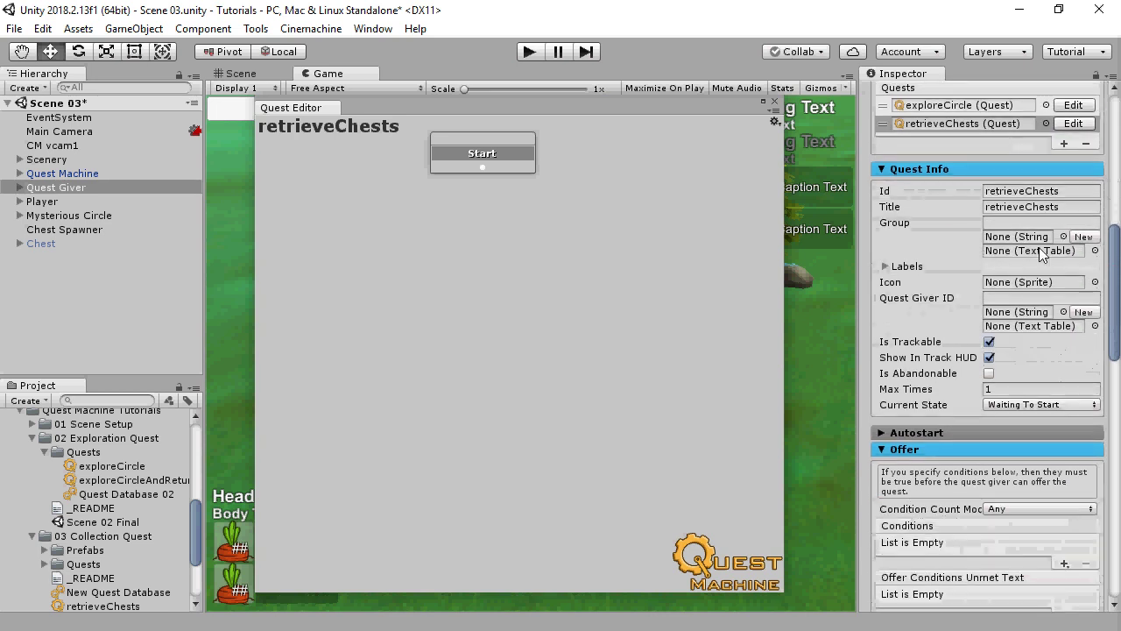
pyautogui.click(1044, 206)
pyautogui.write('R')
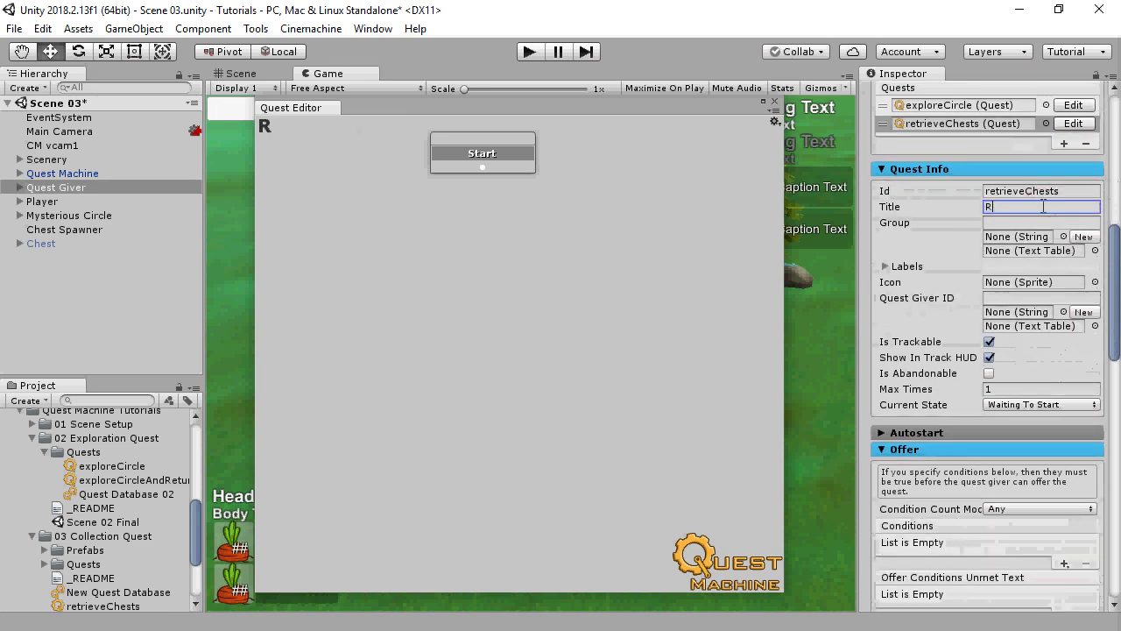
pyautogui.write('etrieve')
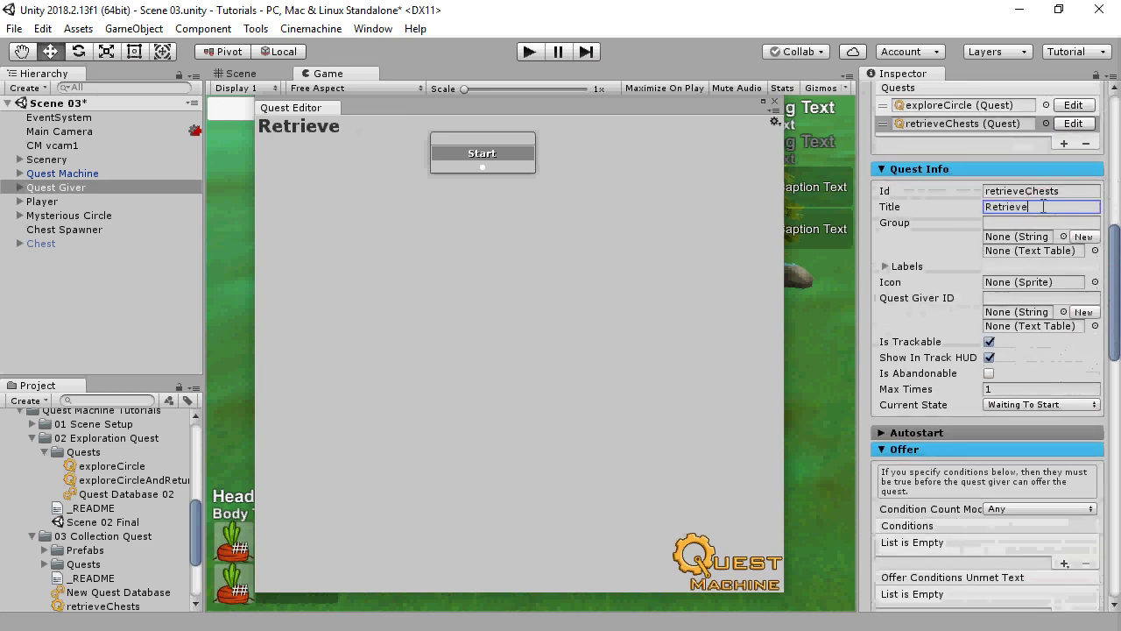
pyautogui.write(' Chests')
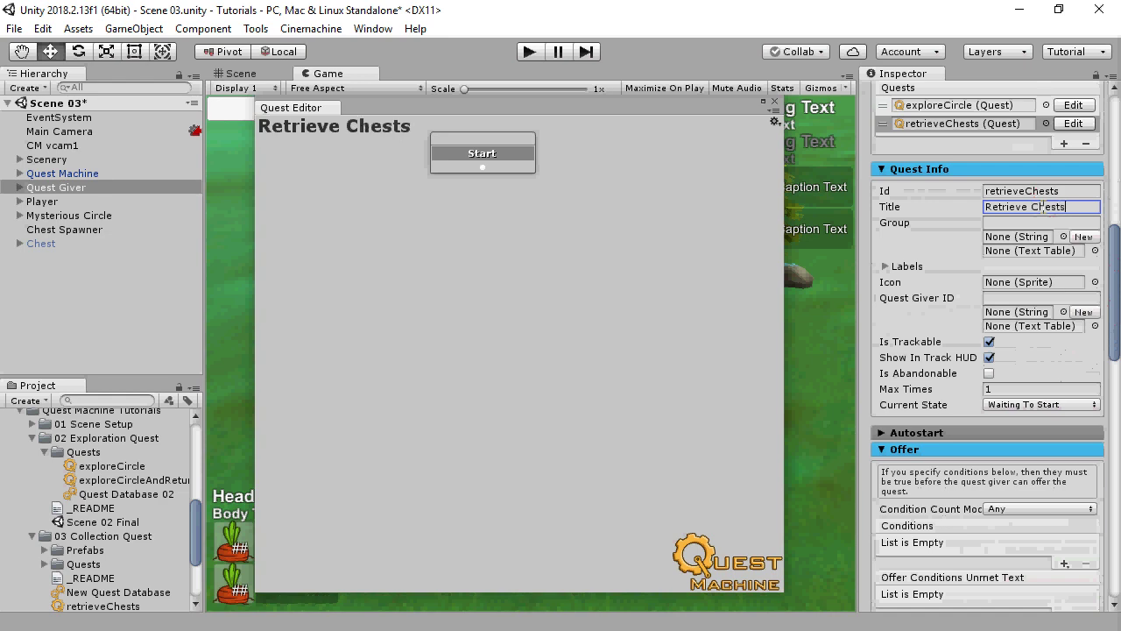
pyautogui.click(1095, 282)
pyautogui.write('che')
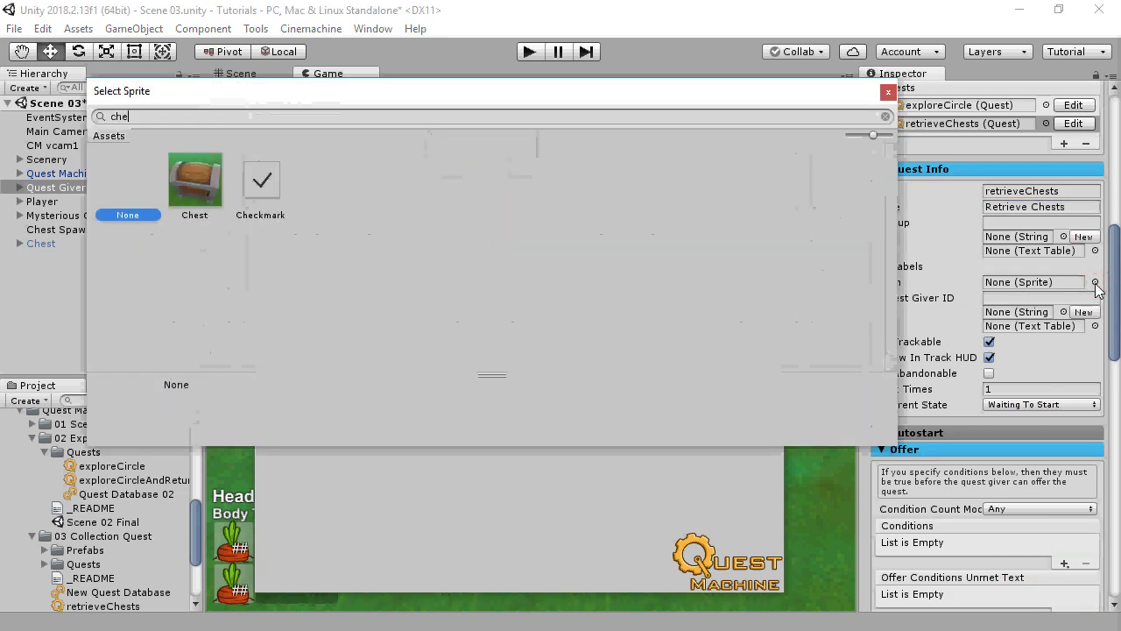
pyautogui.doubleClick(198, 181)
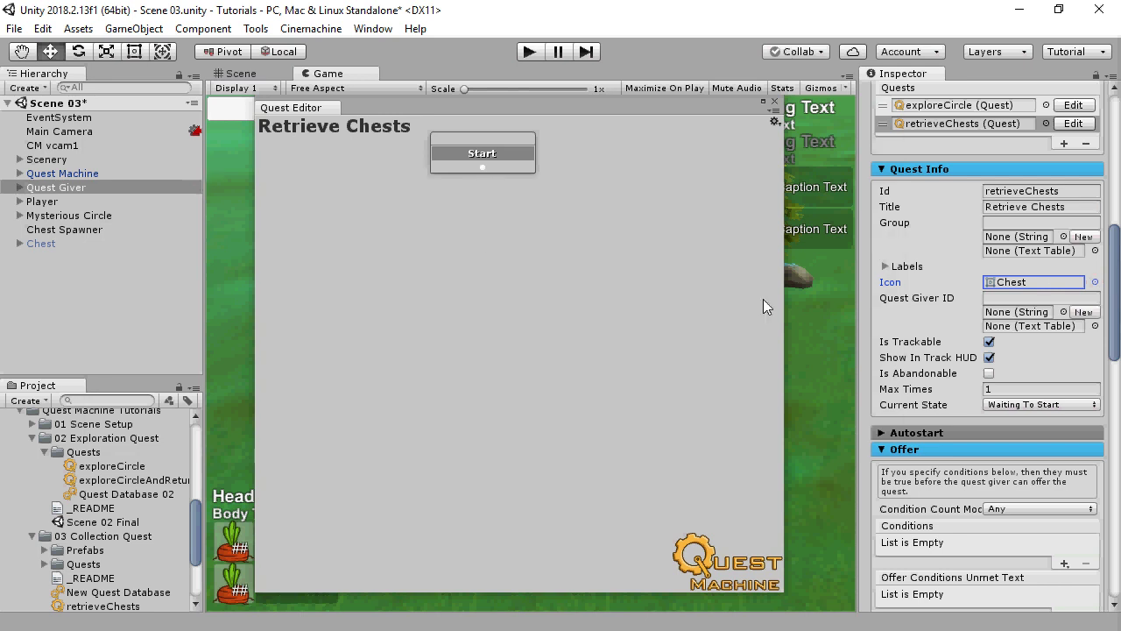
# Step: Add a Quest State offer condition with Required Quest ID exploreCircle and Required State Successful
pyautogui.moveTo(861, 304); pyautogui.dragTo(805, 312)
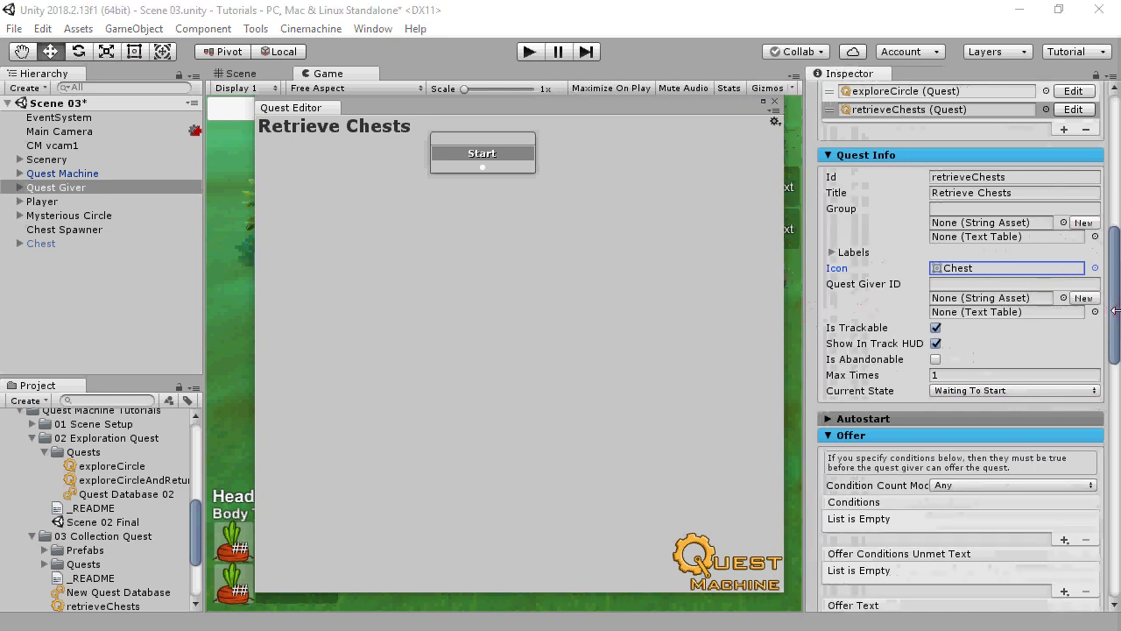
pyautogui.moveTo(1114, 310); pyautogui.dragTo(1113, 392)
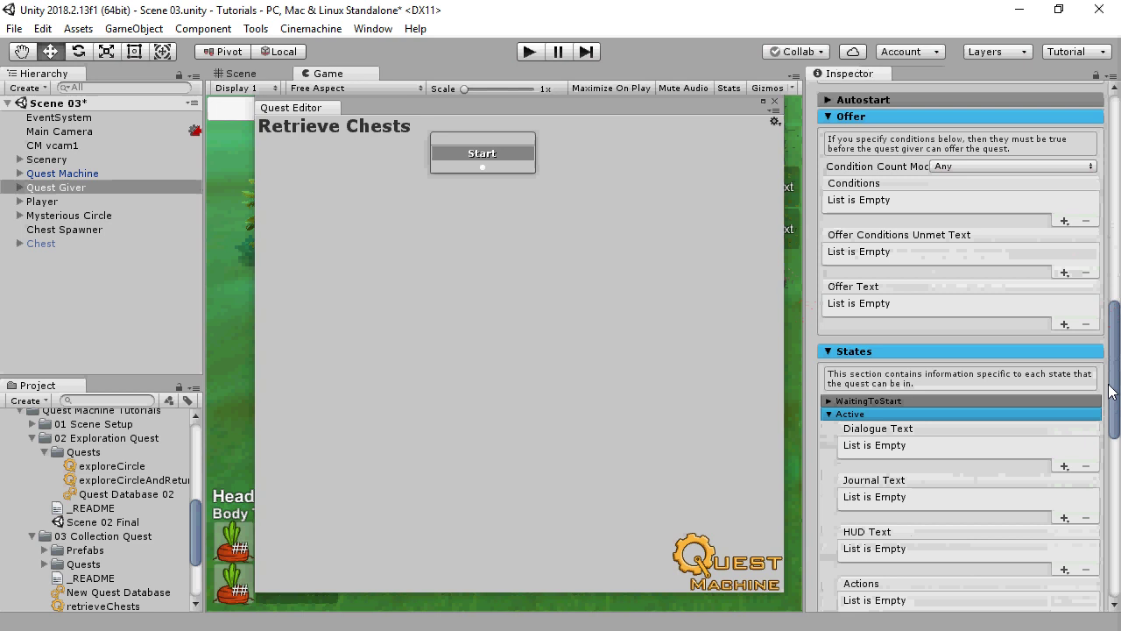
pyautogui.click(1064, 221)
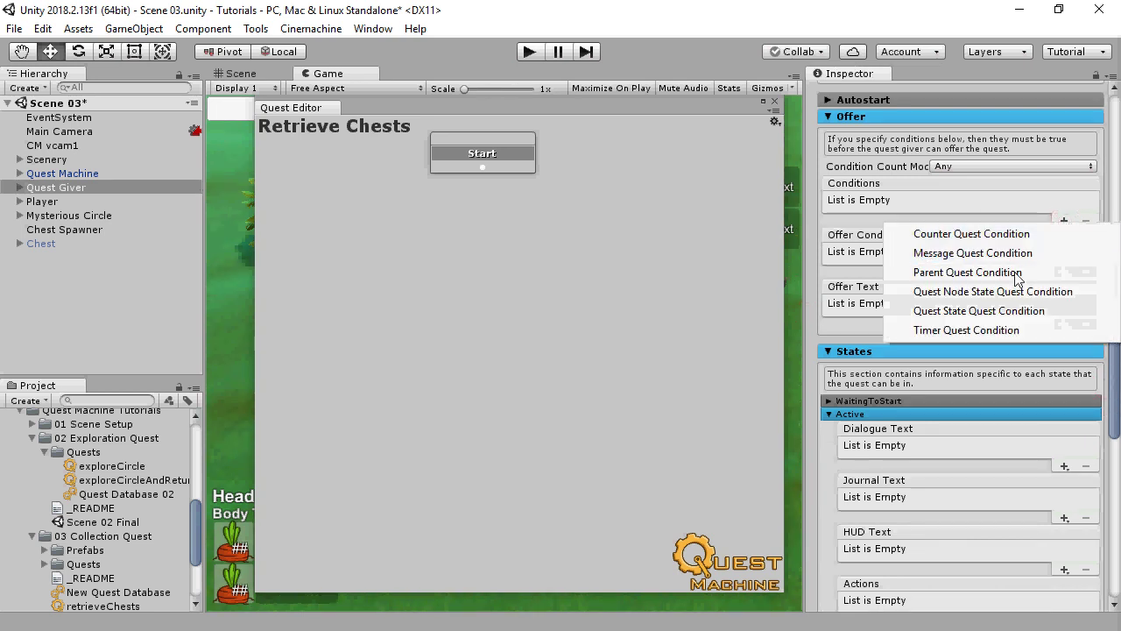
pyautogui.click(999, 312)
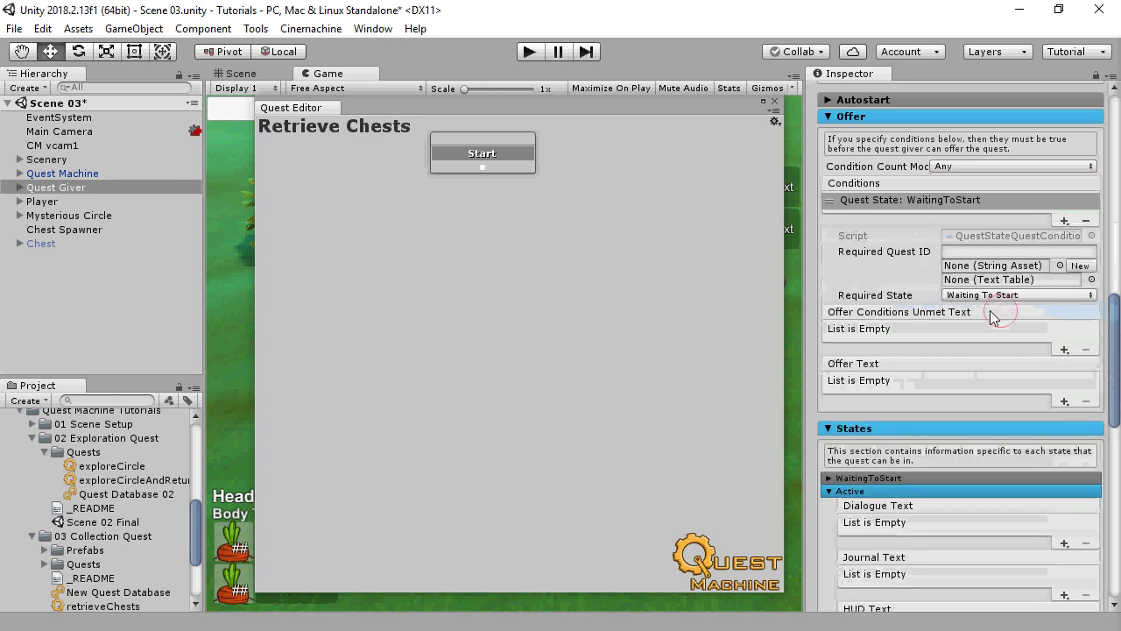
pyautogui.click(972, 249)
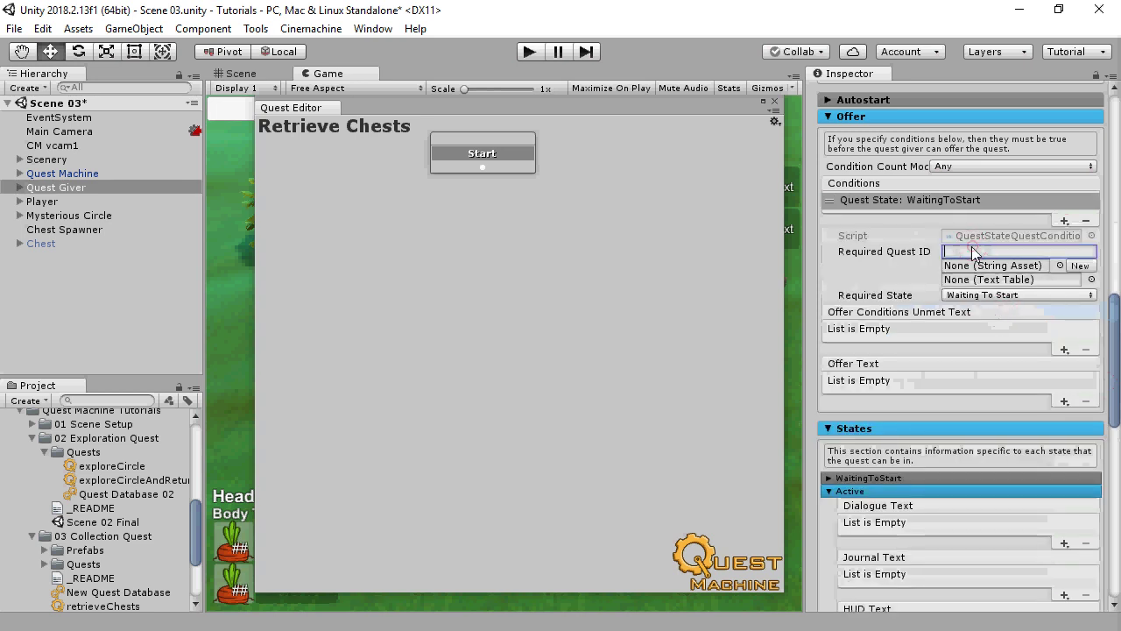
pyautogui.write('exploreCircle')
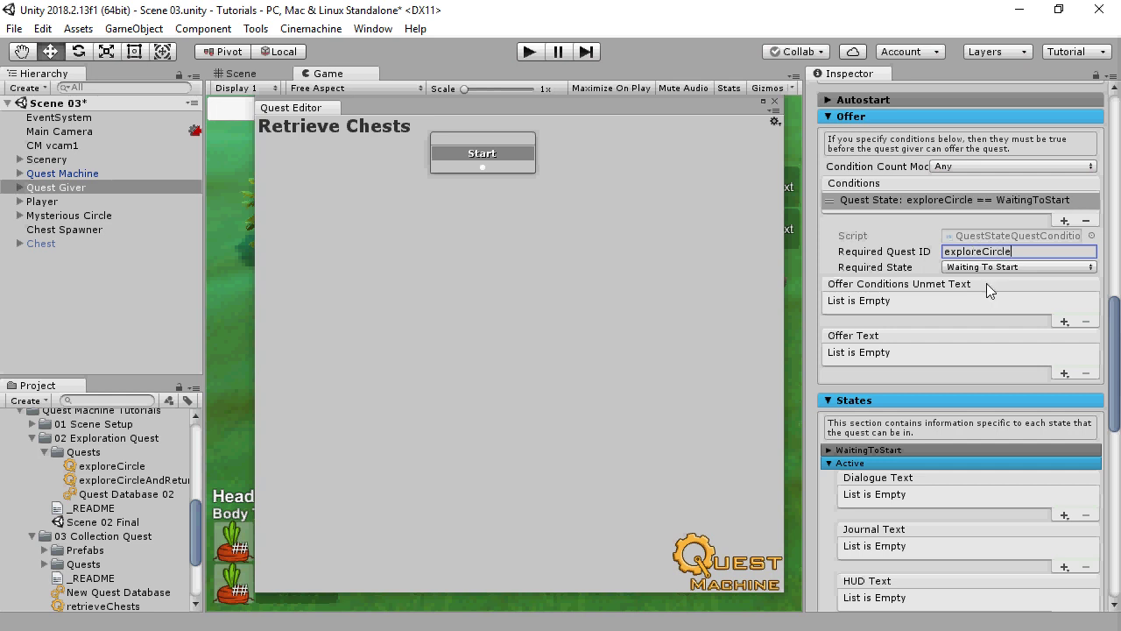
pyautogui.click(976, 267)
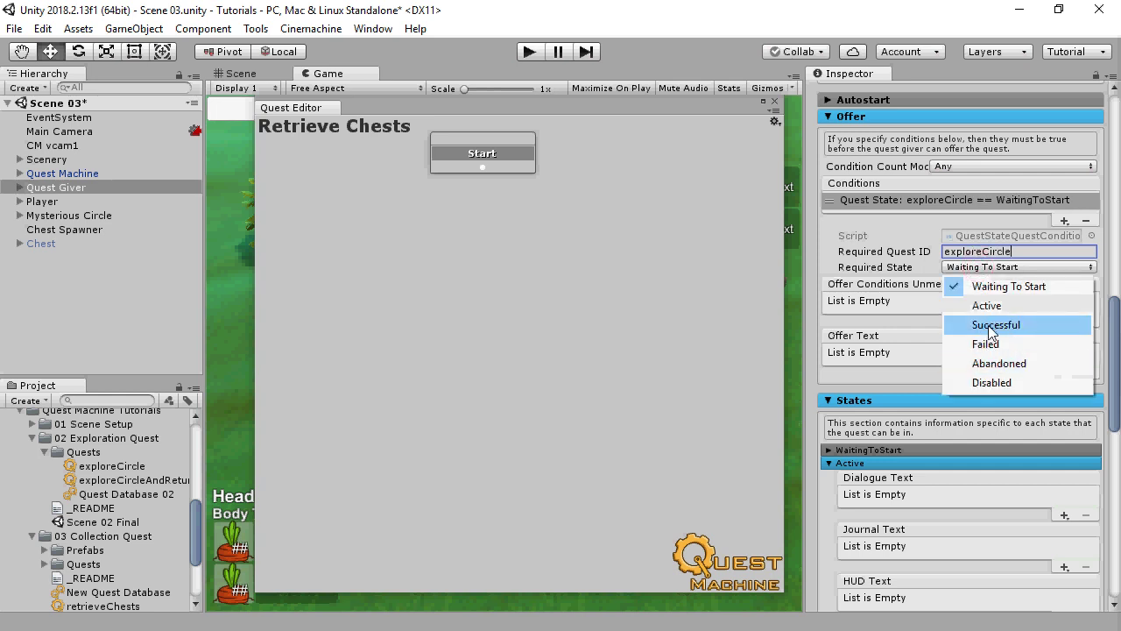
pyautogui.click(991, 327)
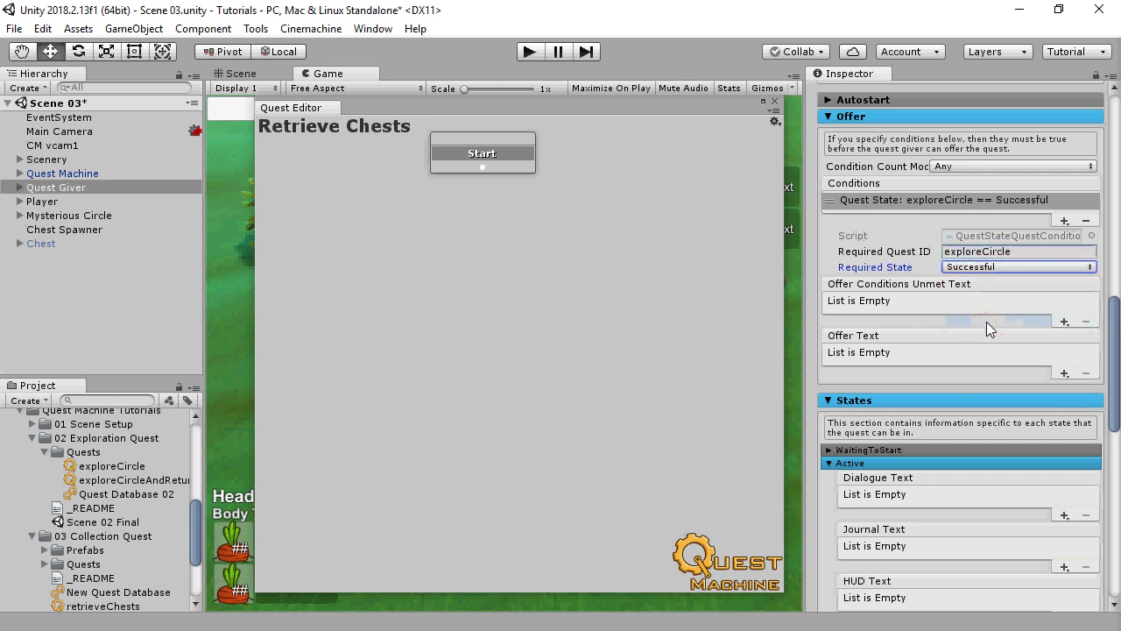
# Step: Add an offer Heading Text that uses the quest title
pyautogui.click(1065, 373)
pyautogui.click(1050, 444)
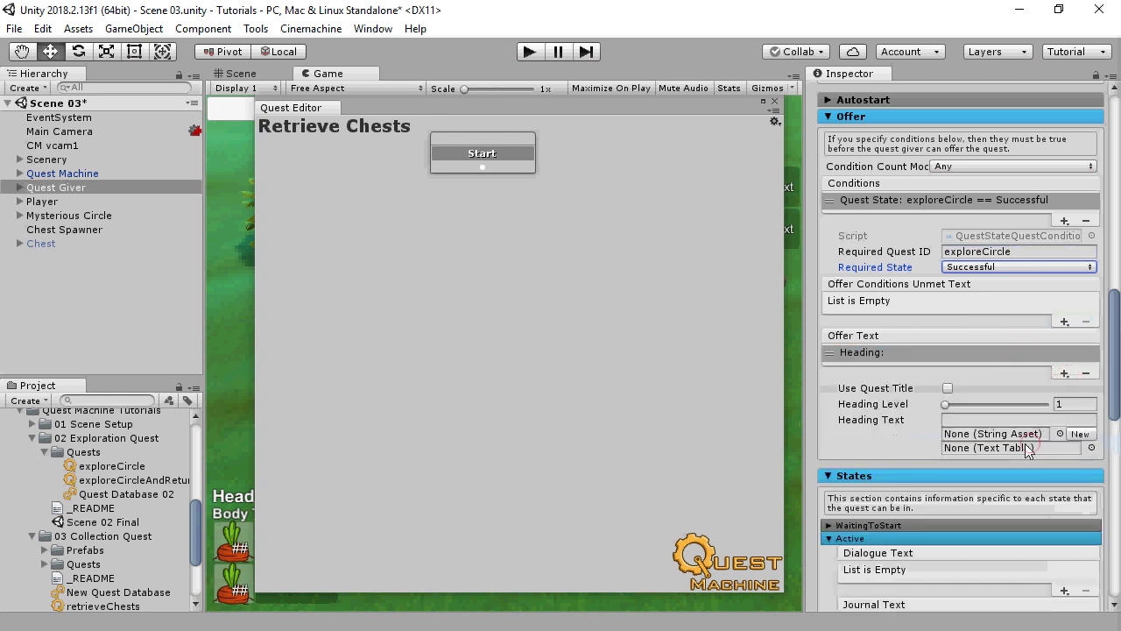
pyautogui.click(947, 386)
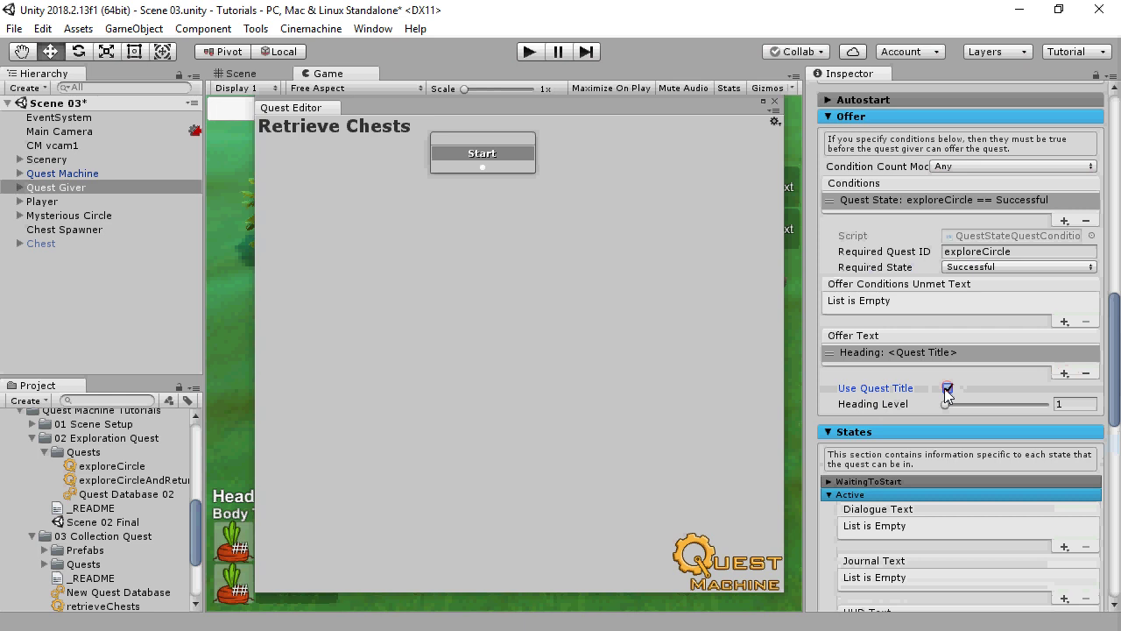
# Step: Add offer body text starting 'Those orcs left behind some of our supplies. Collect 3 ches'
pyautogui.click(1064, 374)
pyautogui.click(1008, 401)
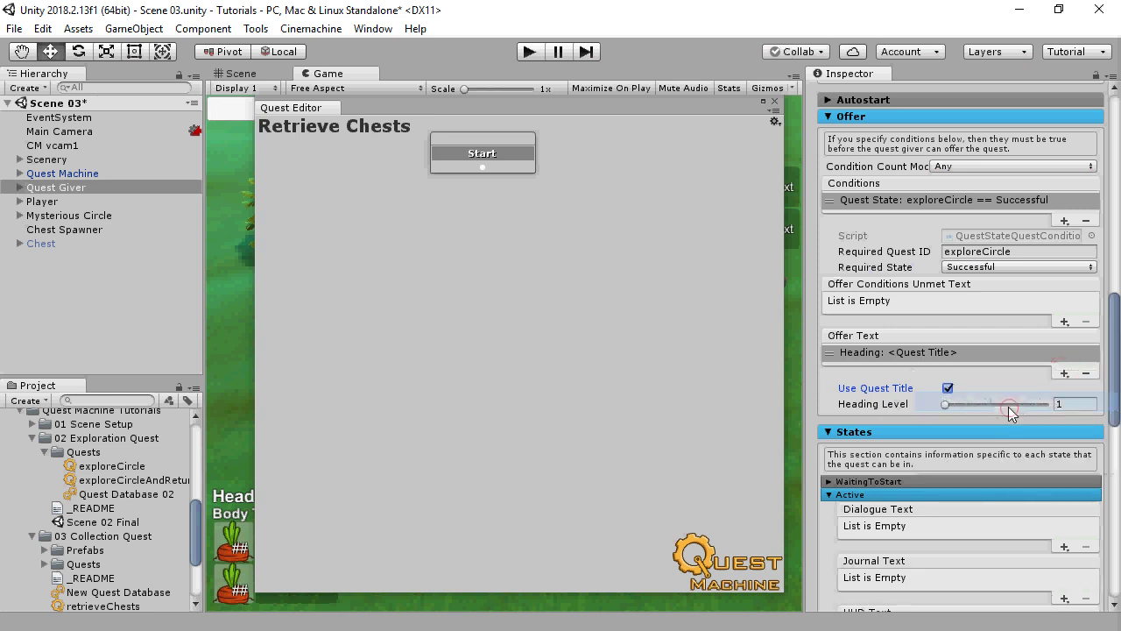
pyautogui.click(981, 438)
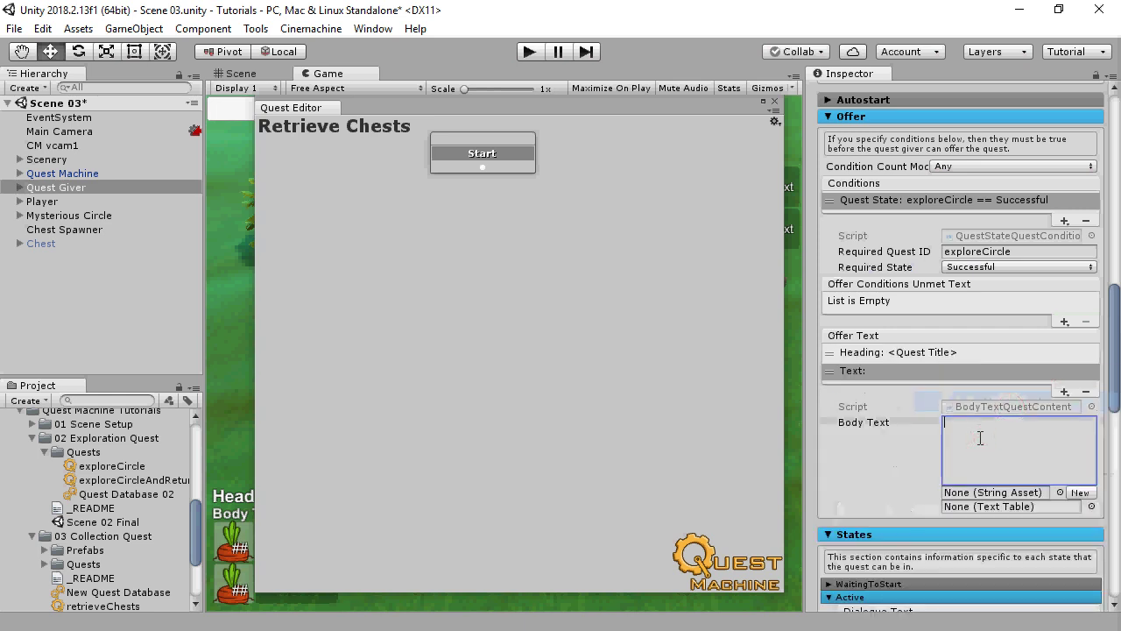
pyautogui.write('Those orcs l')
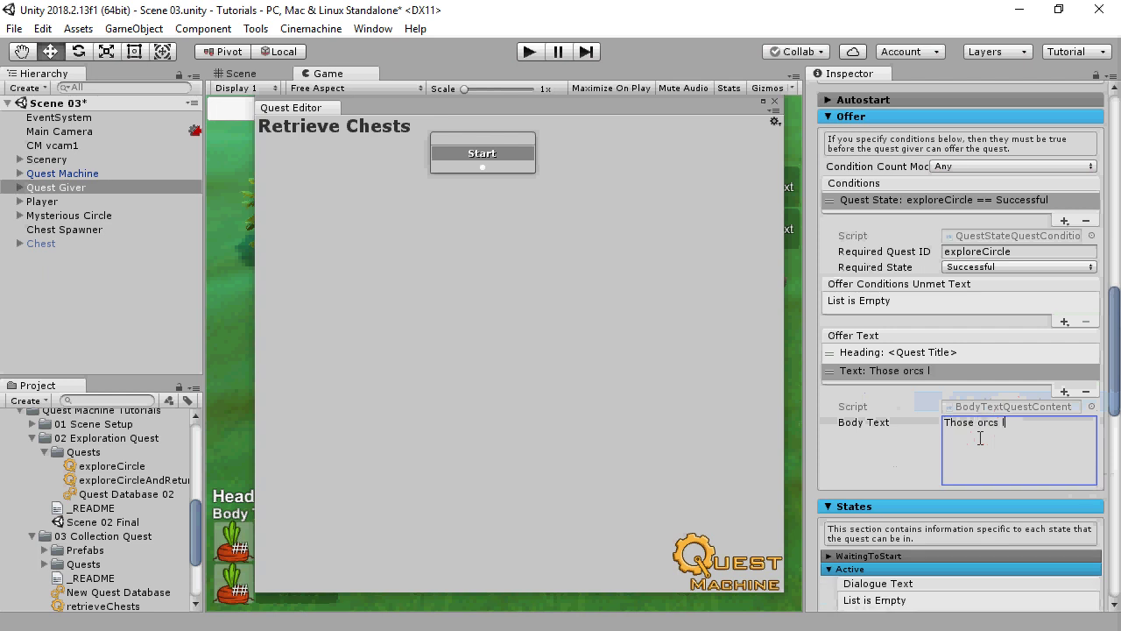
pyautogui.write('eft behind some of our supplies. Co')
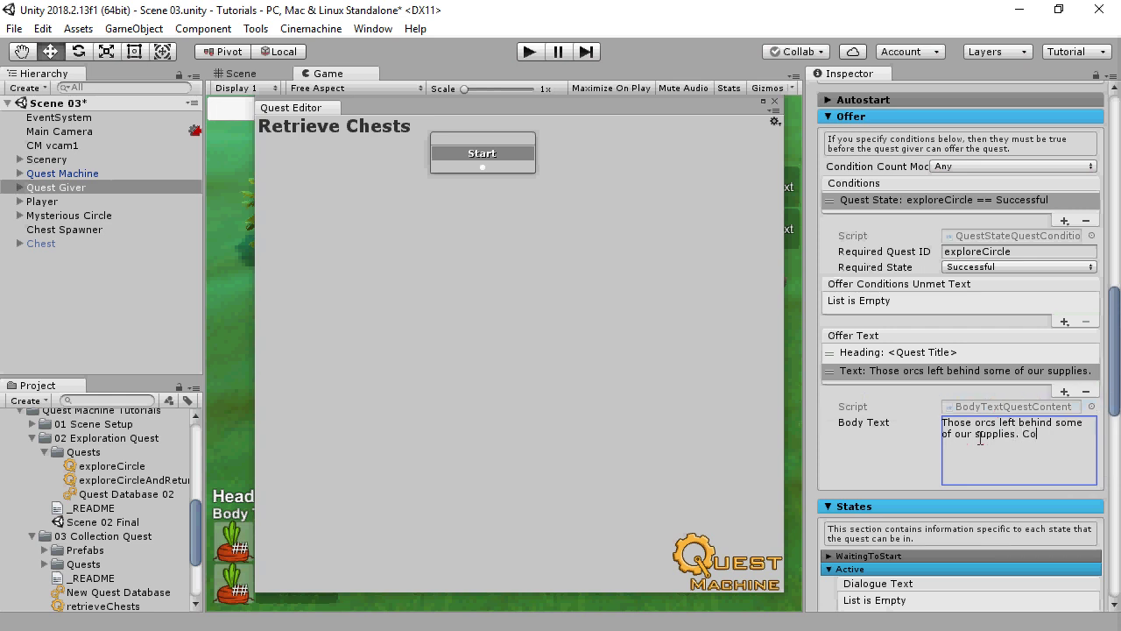
pyautogui.write('llect 3 chests.')
# Step: Add Heading Text entries with Use Quest Title to Active Dialogue, Journal and HUD text
pyautogui.click(923, 118)
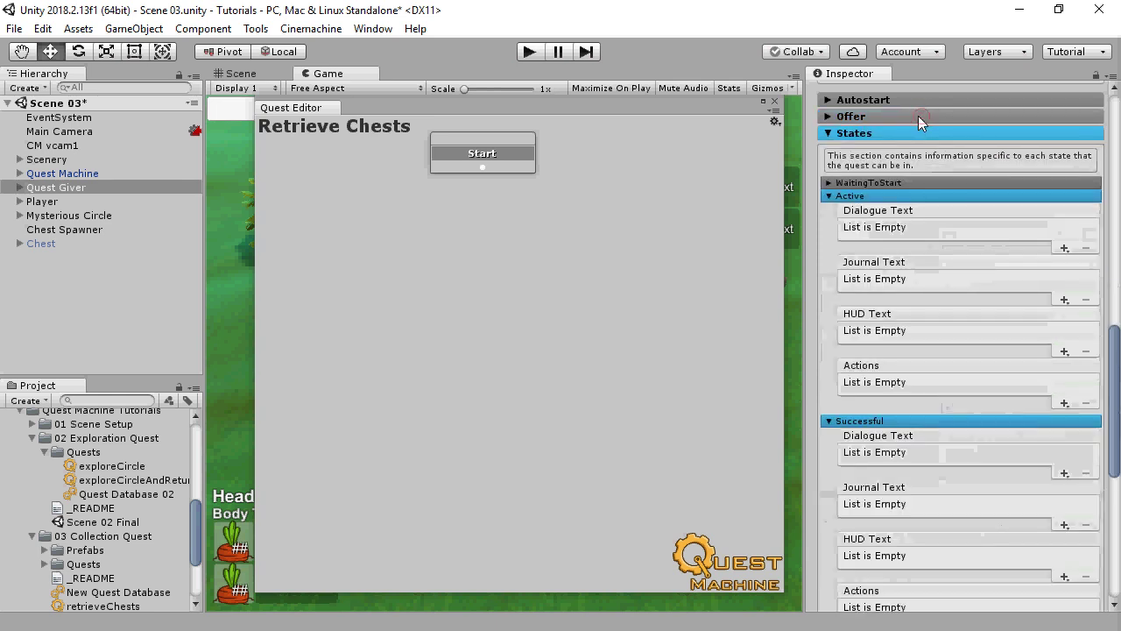
pyautogui.click(1064, 248)
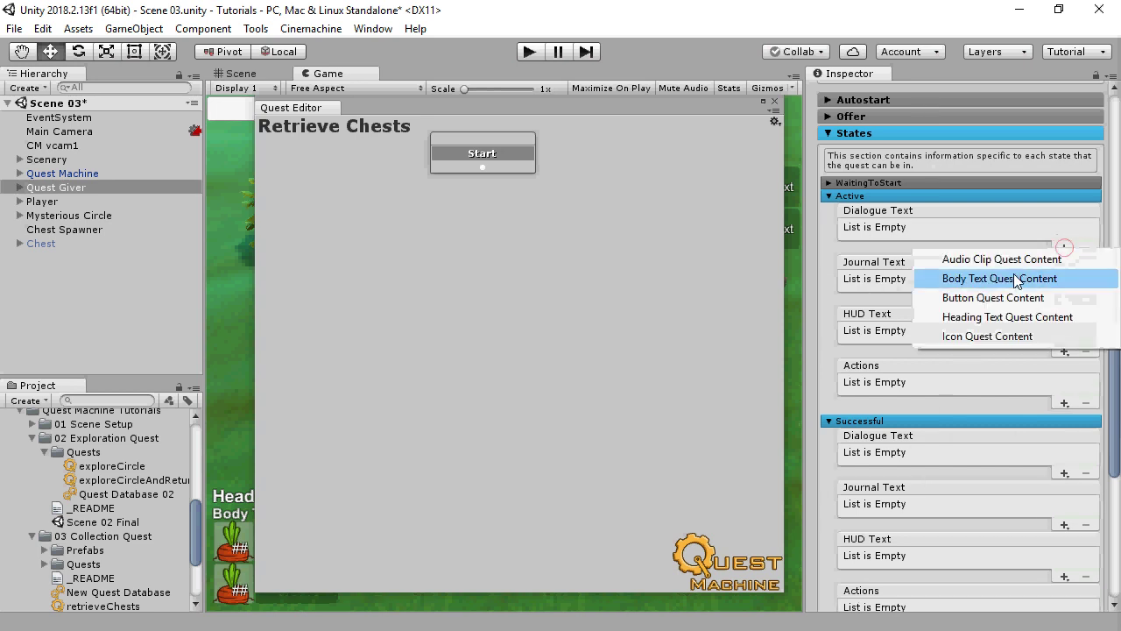
pyautogui.click(975, 316)
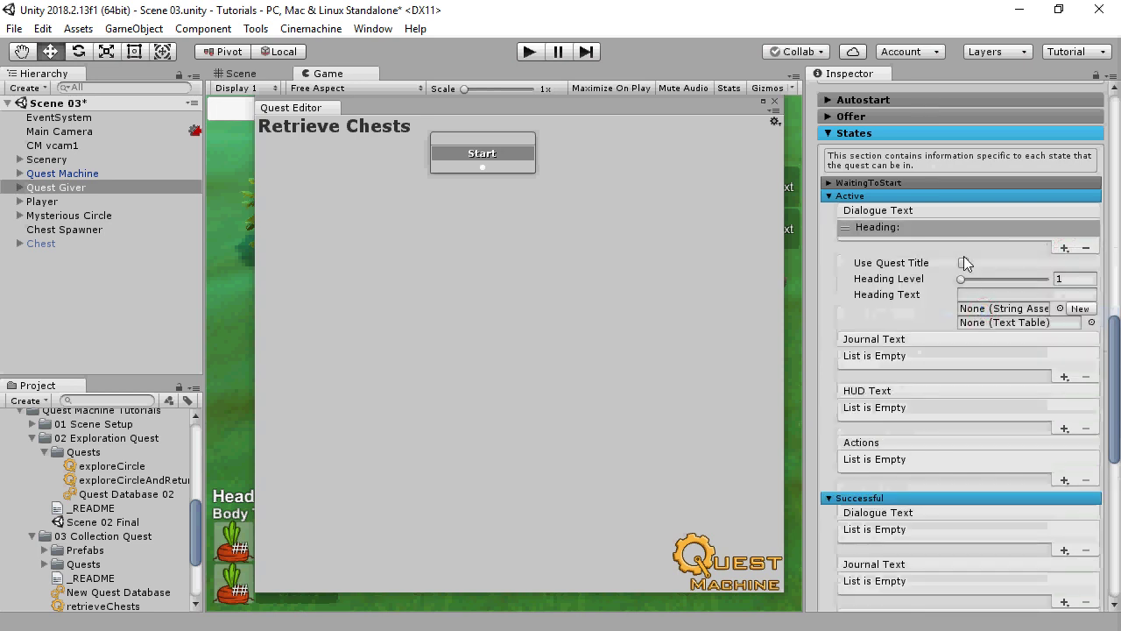
pyautogui.click(963, 262)
pyautogui.click(1065, 335)
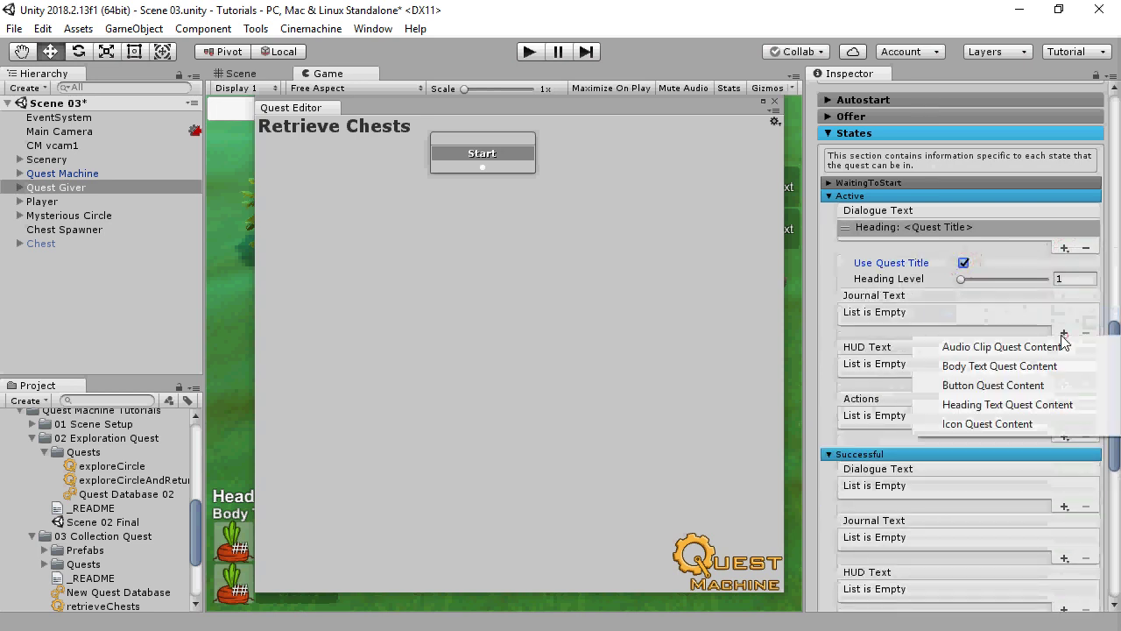
pyautogui.click(972, 396)
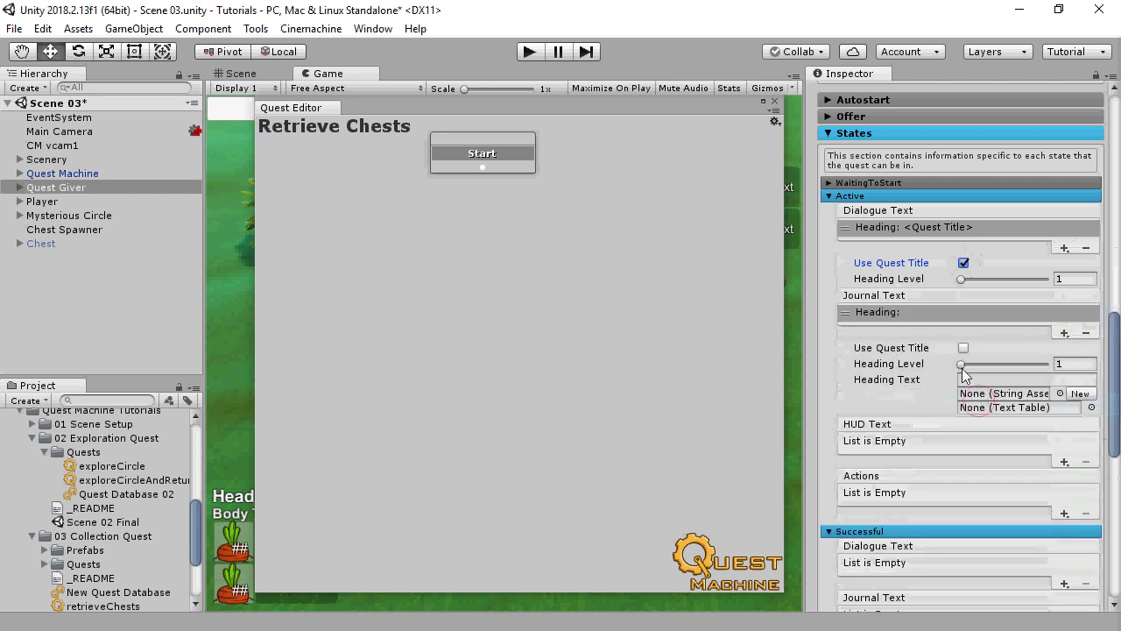
pyautogui.click(963, 348)
pyautogui.click(1061, 416)
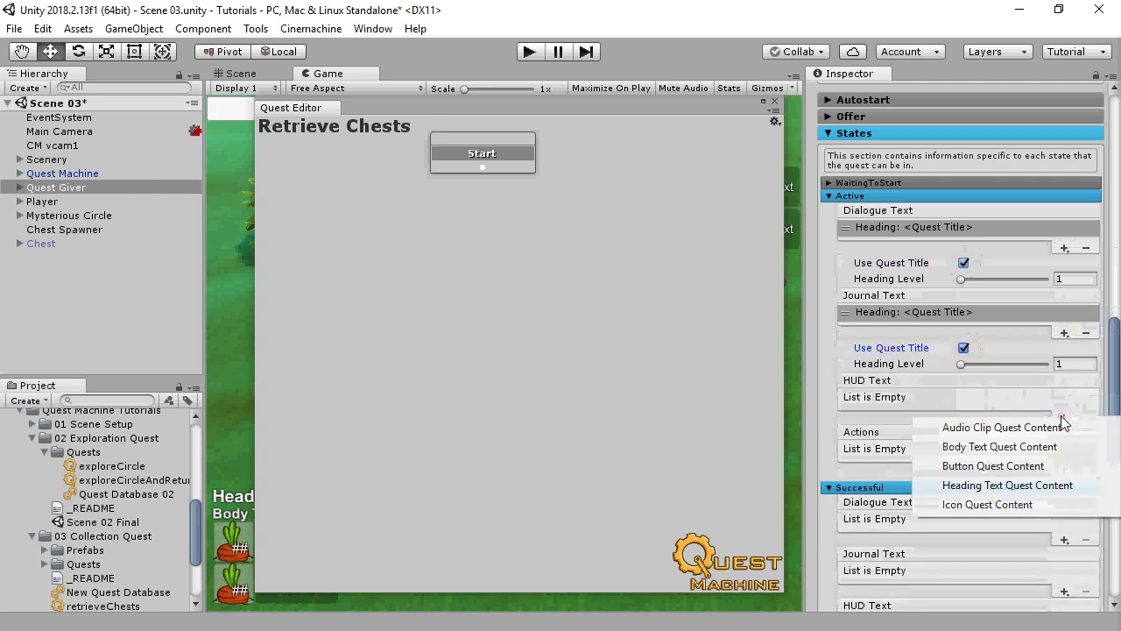
pyautogui.click(997, 487)
pyautogui.click(964, 433)
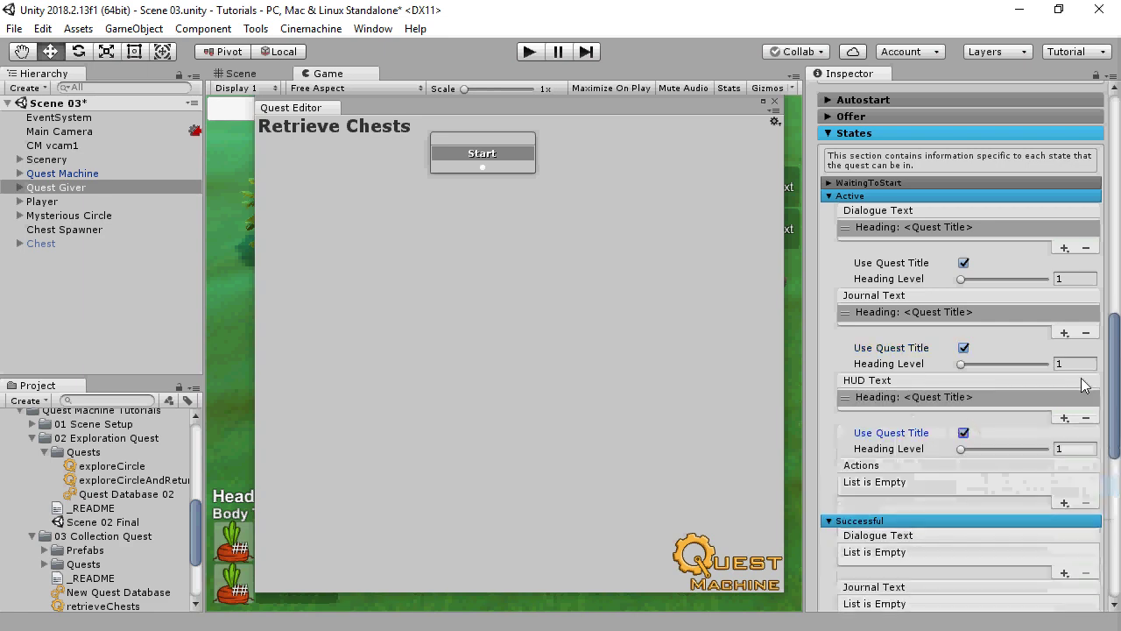
pyautogui.scroll(-8, 1081, 385)
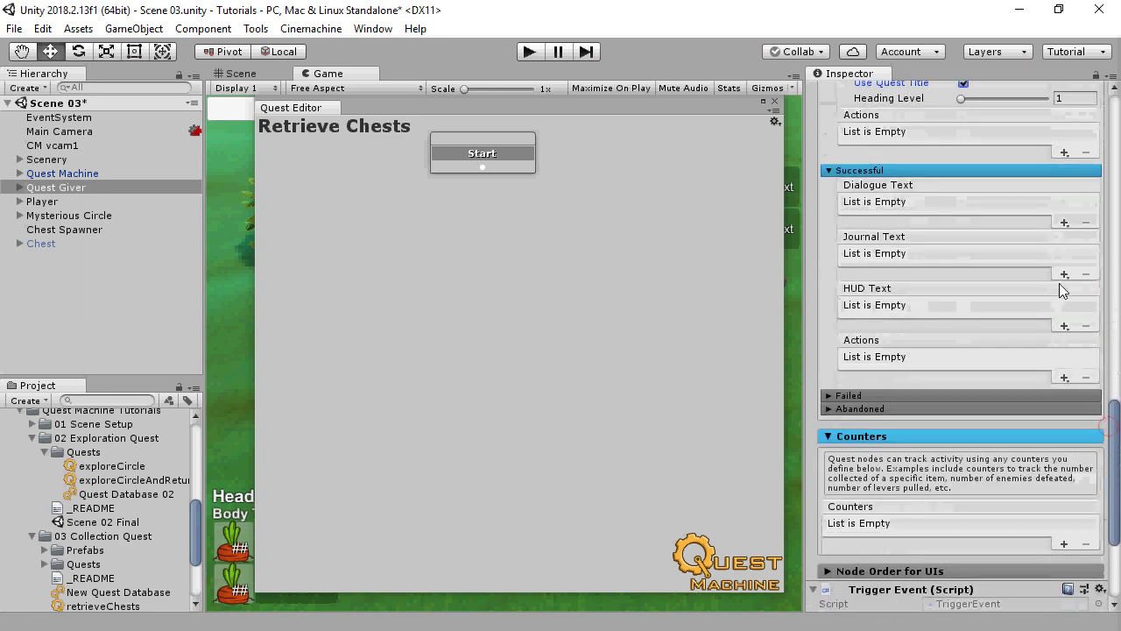
# Step: Add a quest-title Heading Text to the Successful Journal Text
pyautogui.click(1065, 275)
pyautogui.click(991, 348)
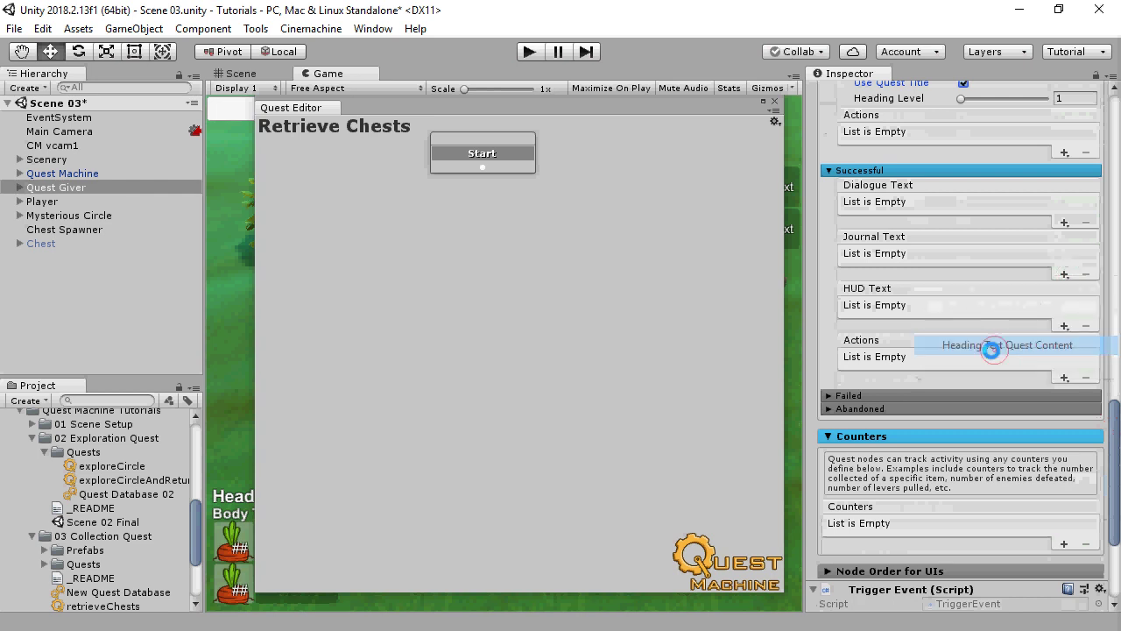
pyautogui.click(964, 289)
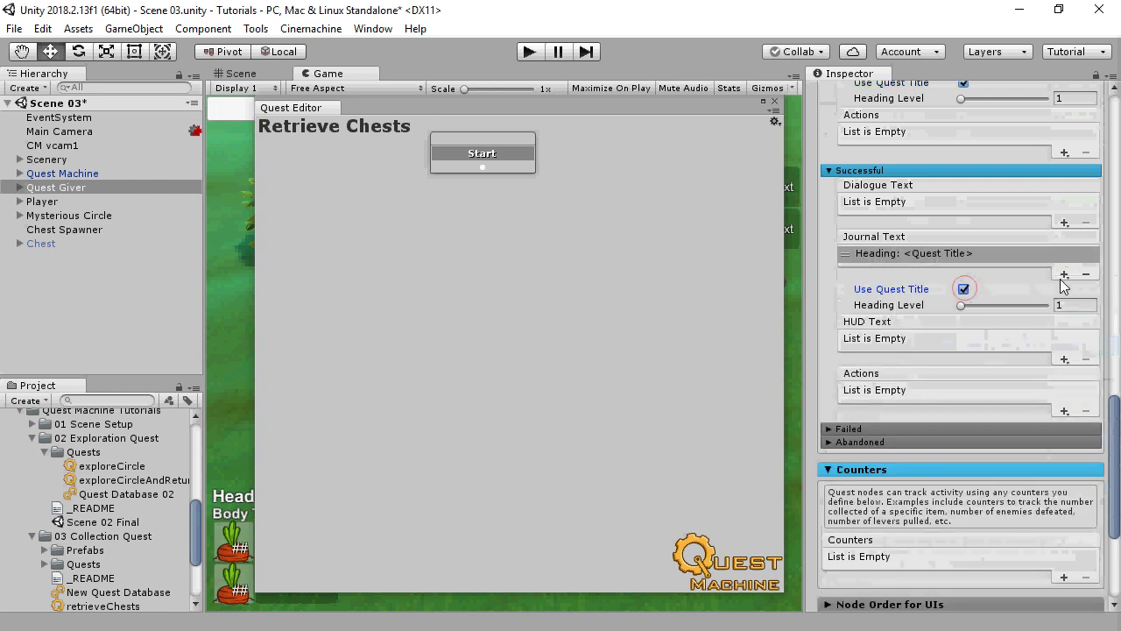
# Step: Add Successful journal body text reading 'You retrieved 3 chests of supplies.'
pyautogui.click(1062, 276)
pyautogui.click(976, 304)
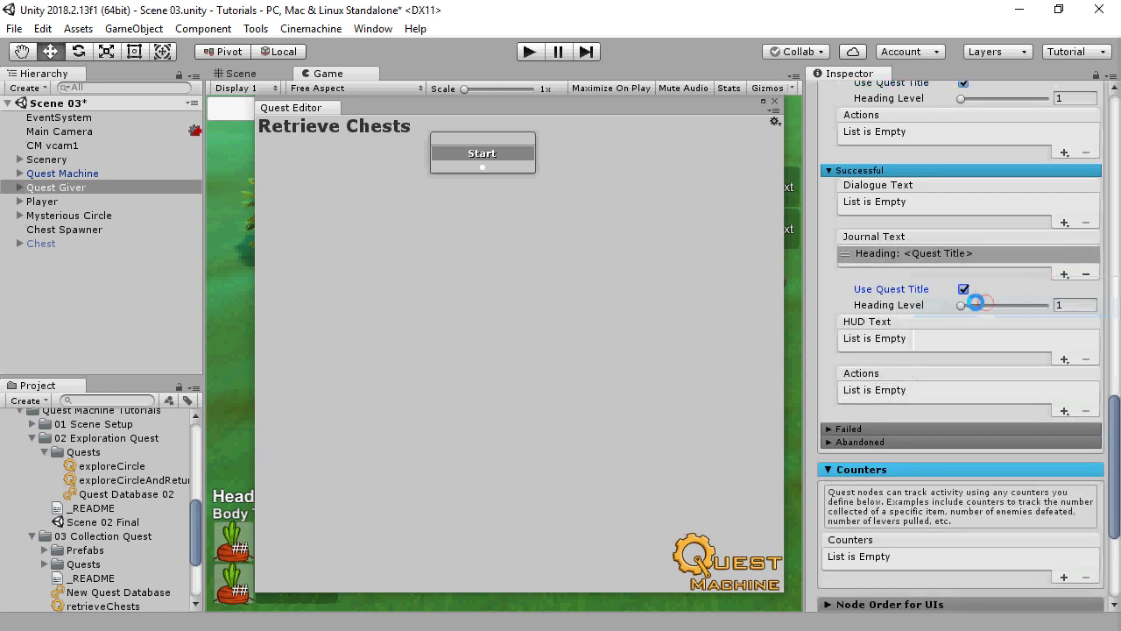
pyautogui.click(1039, 364)
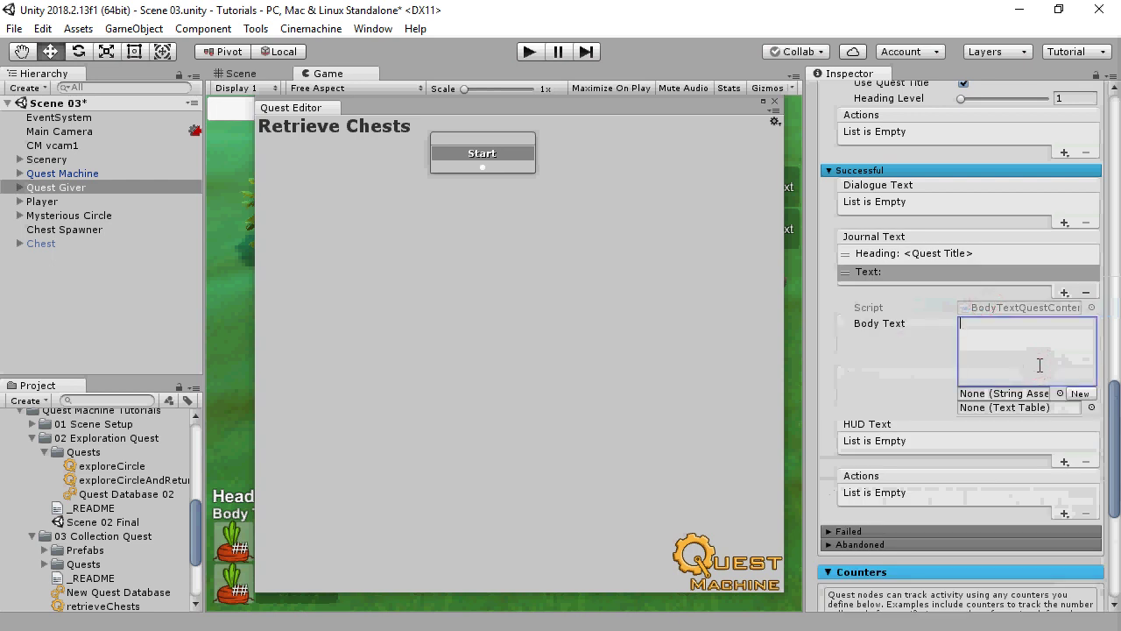
pyautogui.write('You retrieved')
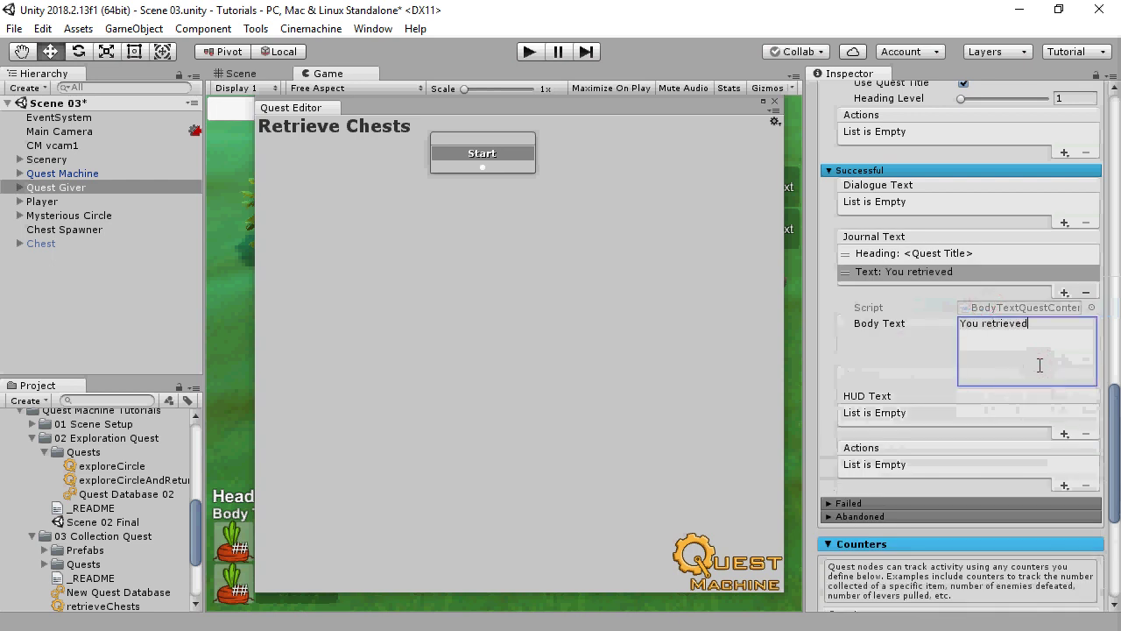
pyautogui.write(' 3 chests of supplies.')
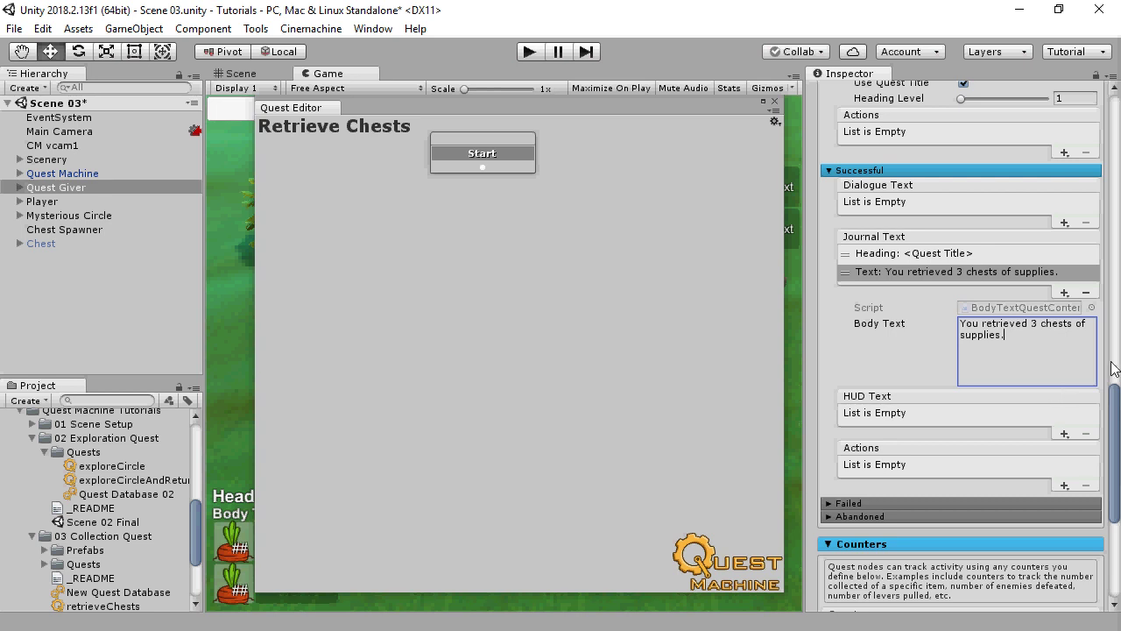
# Step: Add a new quest counter named 'chests' with Max Value 3
pyautogui.moveTo(1112, 394); pyautogui.dragTo(1096, 416)
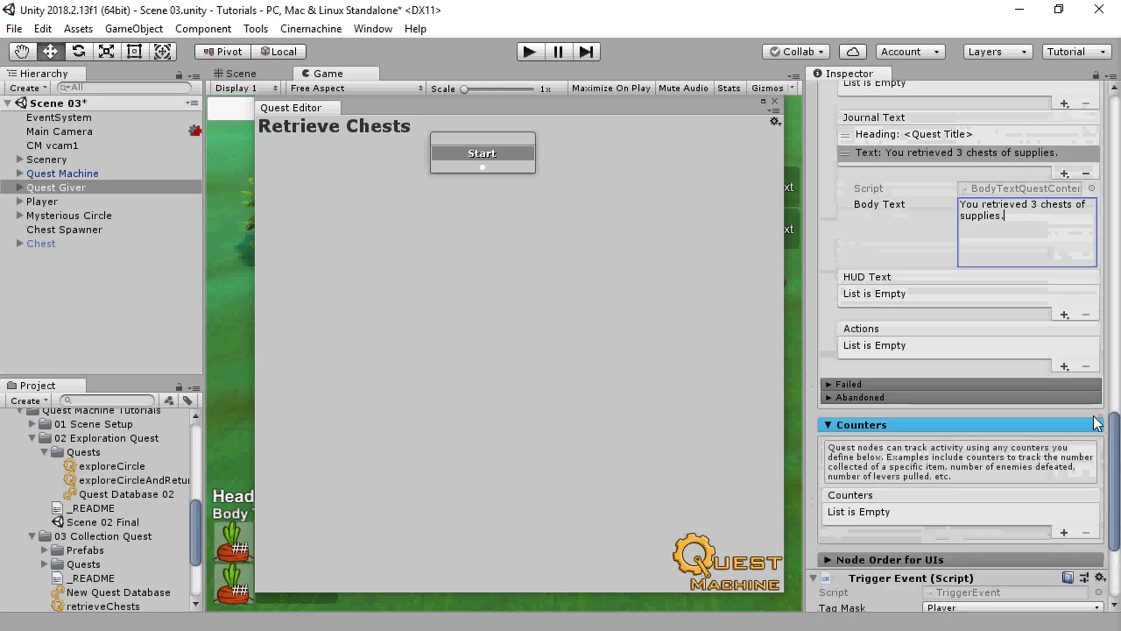
pyautogui.click(1063, 532)
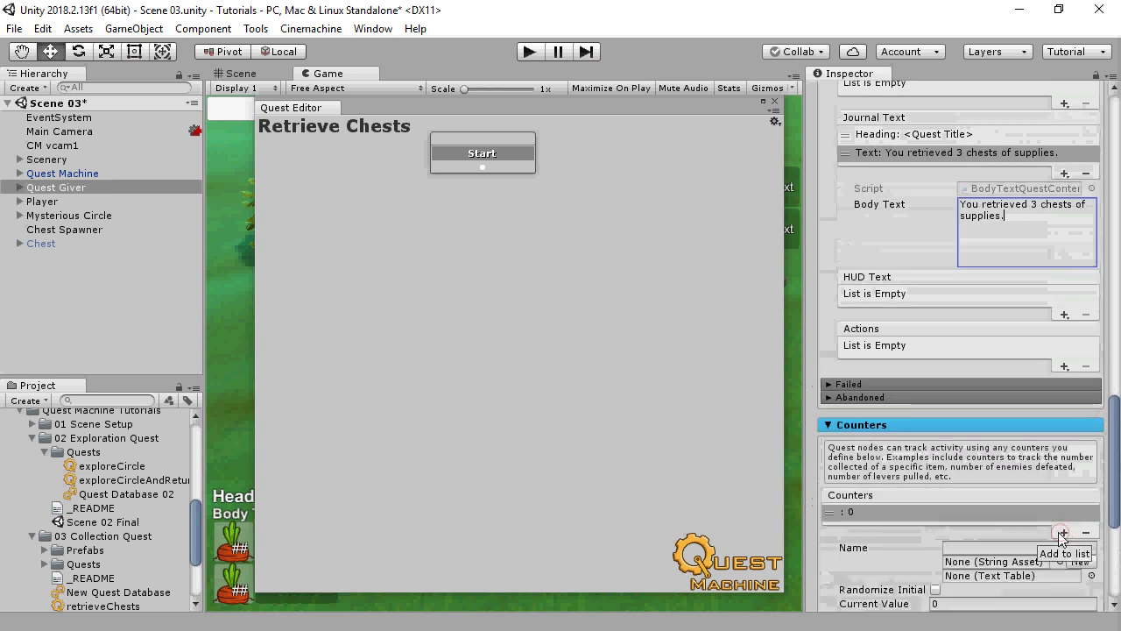
pyautogui.moveTo(1114, 473); pyautogui.dragTo(1114, 501)
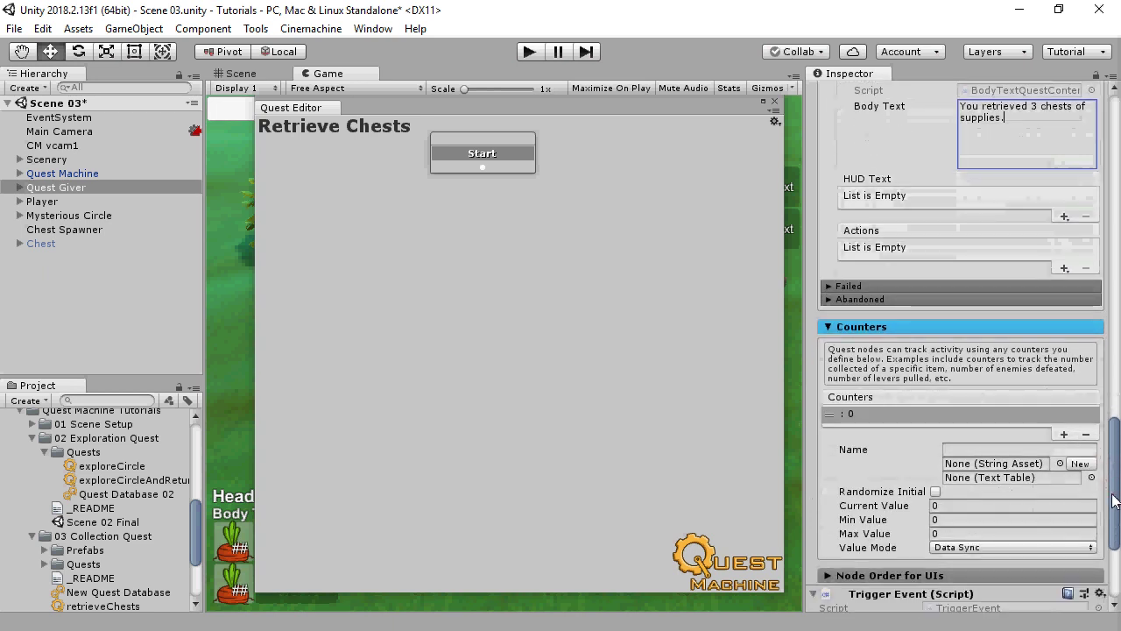
pyautogui.click(988, 448)
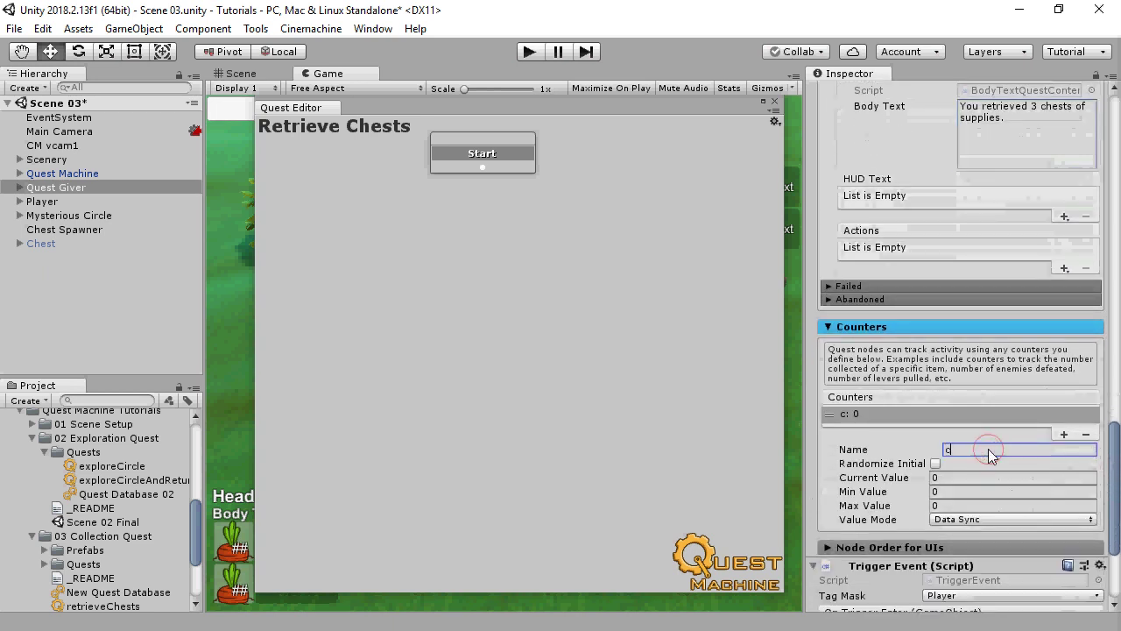
pyautogui.write('chests')
pyautogui.click(941, 505)
pyautogui.write('3')
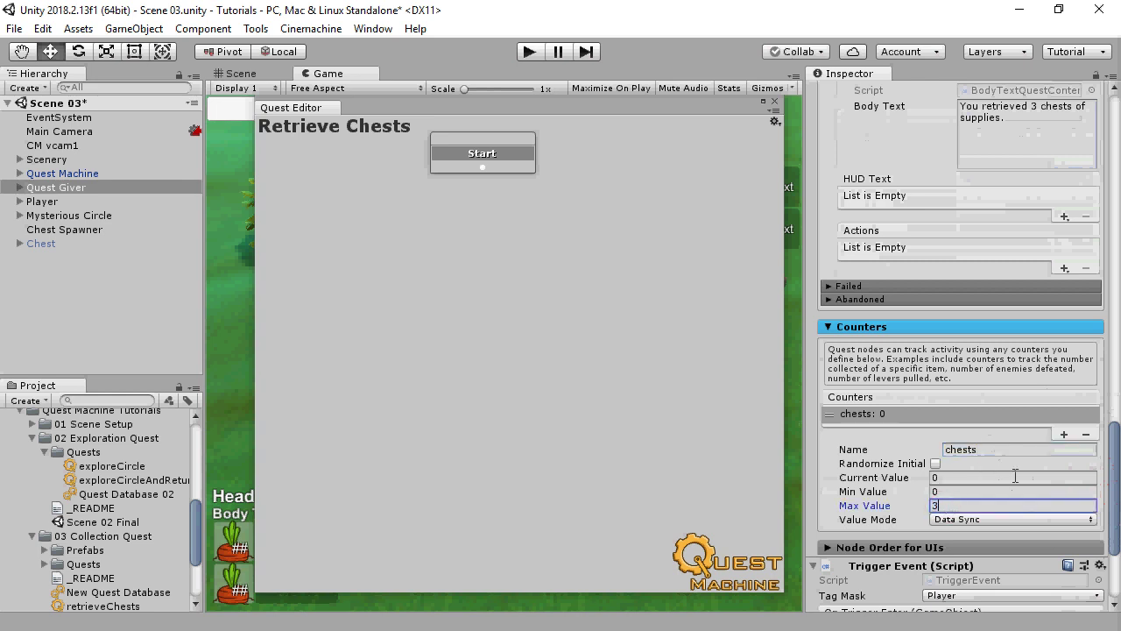
# Step: Set the chests counter's Value Mode to Messages, adding a Got message with parameter Chest
pyautogui.click(1023, 520)
pyautogui.click(982, 558)
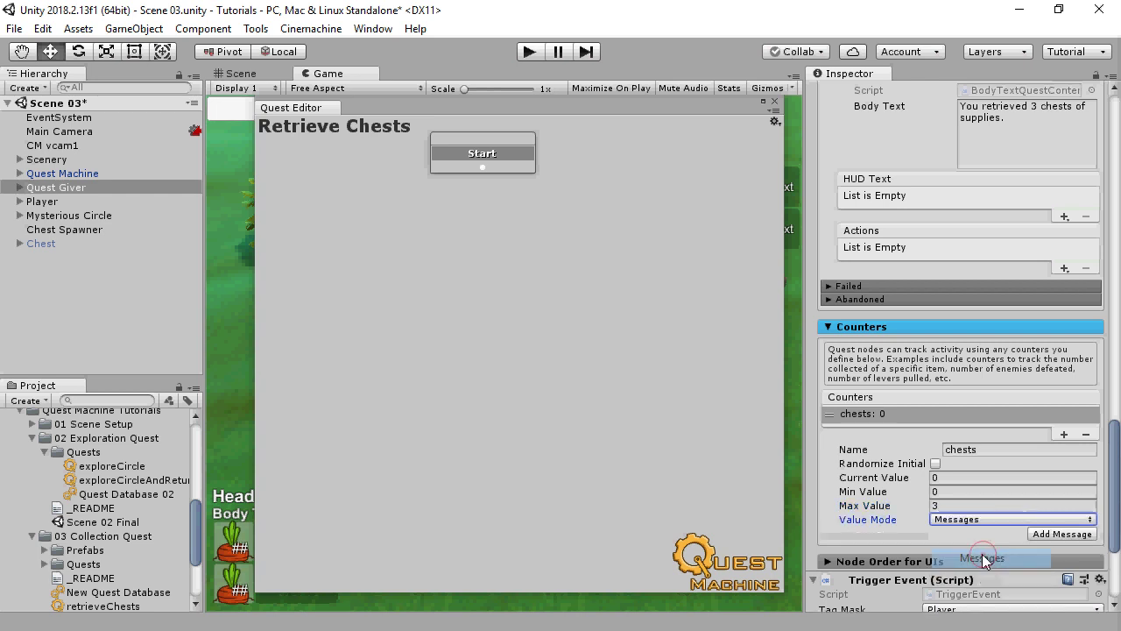
pyautogui.click(1062, 534)
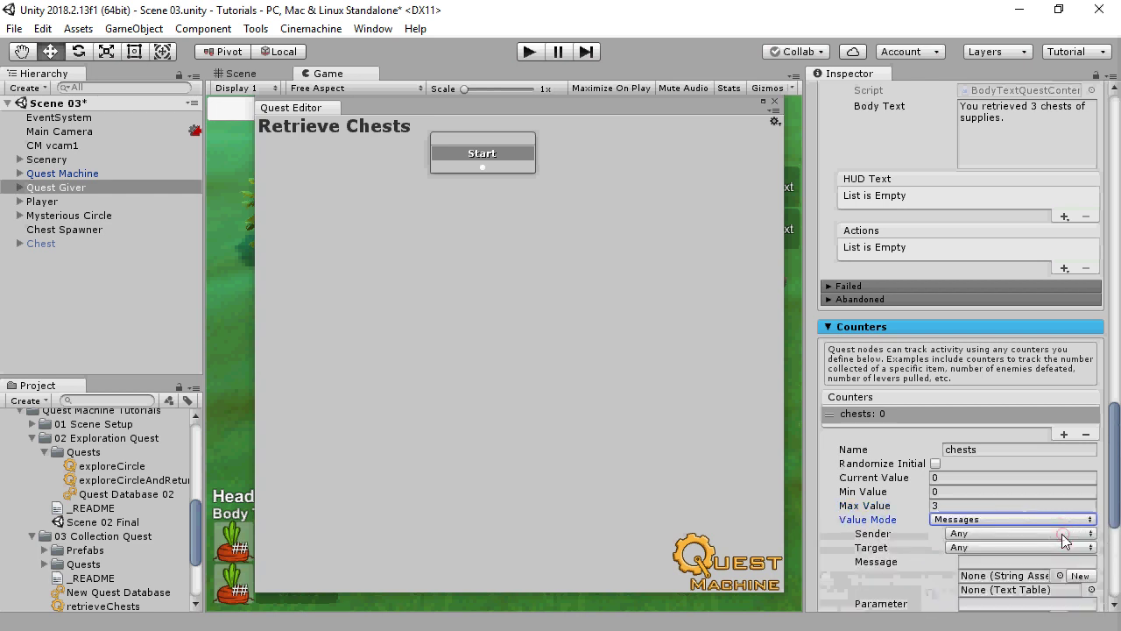
pyautogui.moveTo(1115, 483); pyautogui.dragTo(1116, 515)
pyautogui.click(997, 434)
pyautogui.write('Got')
pyautogui.click(977, 447)
pyautogui.write('Chest')
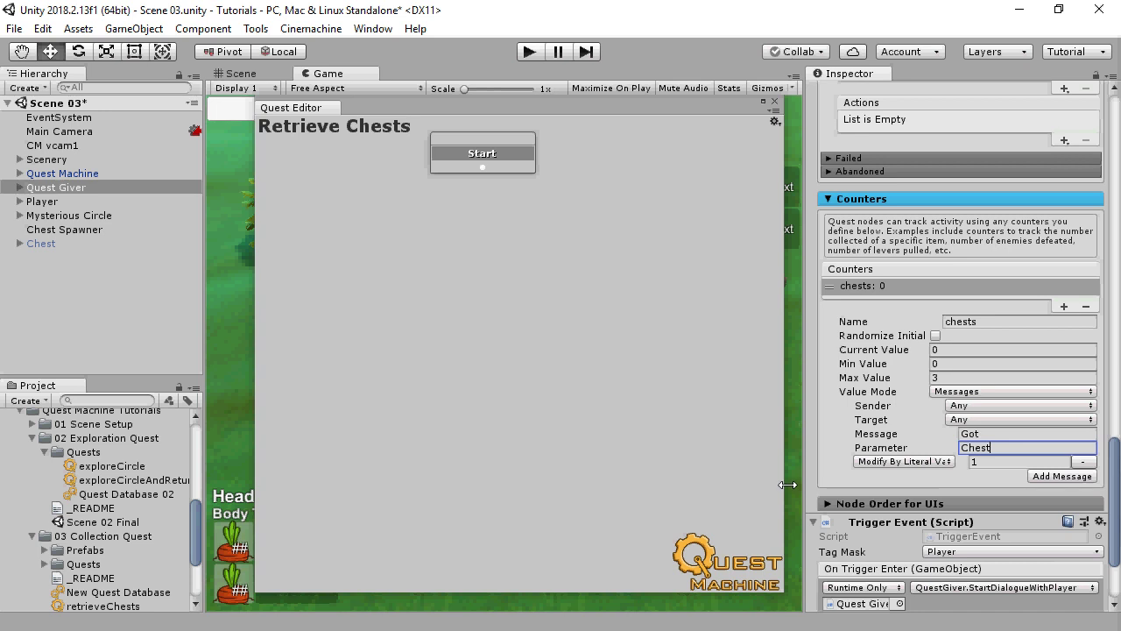
pyautogui.moveTo(788, 484); pyautogui.dragTo(772, 468)
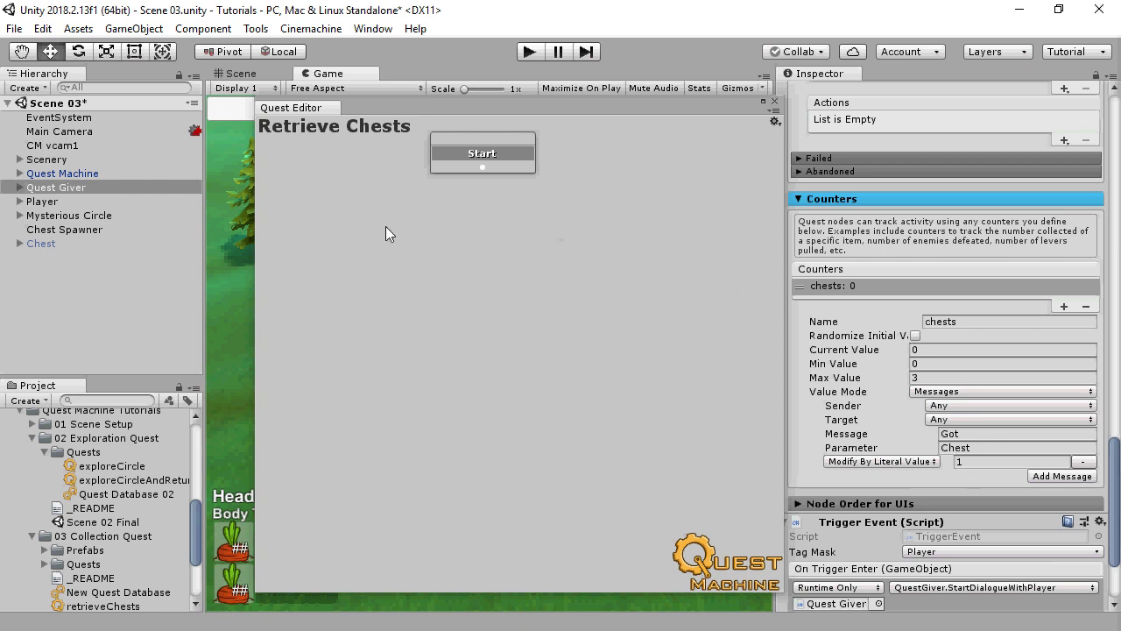
# Step: Select Chest, collapse its Rigidbody, and review the trigger's Got:Chest message entry
pyautogui.click(46, 243)
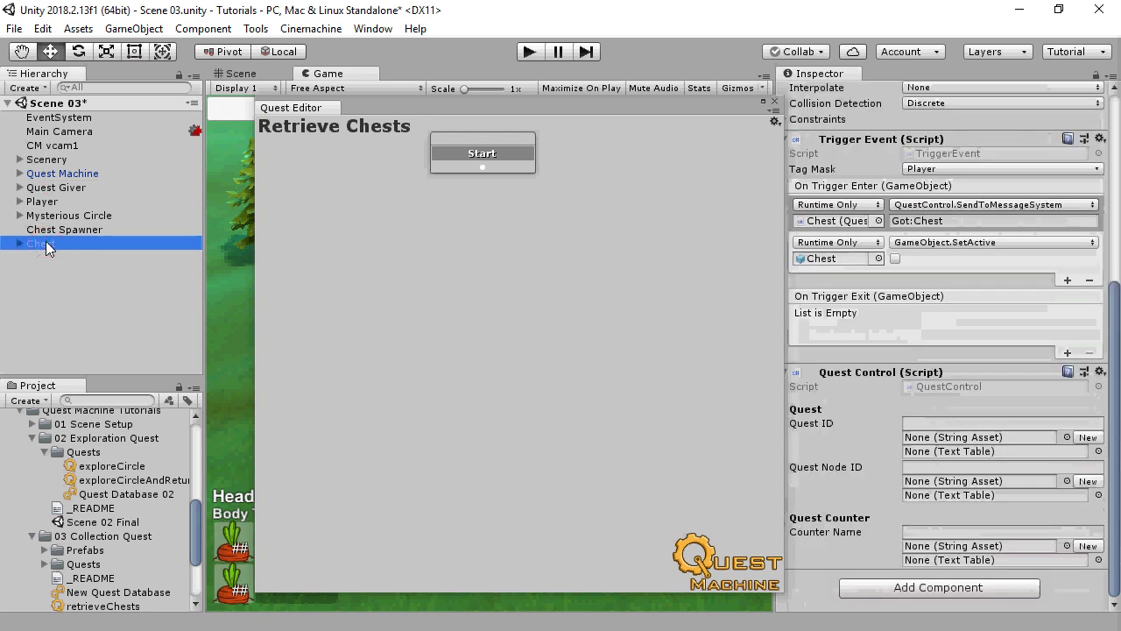
pyautogui.moveTo(1114, 285); pyautogui.dragTo(1115, 197)
pyautogui.scroll(8, 877, 210)
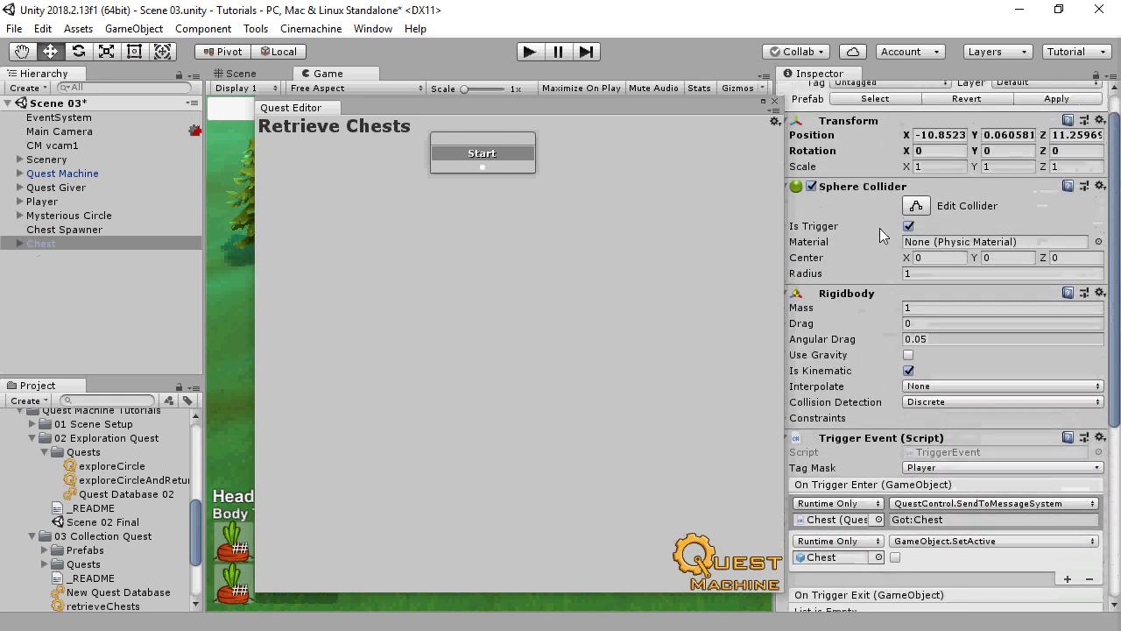
pyautogui.click(887, 292)
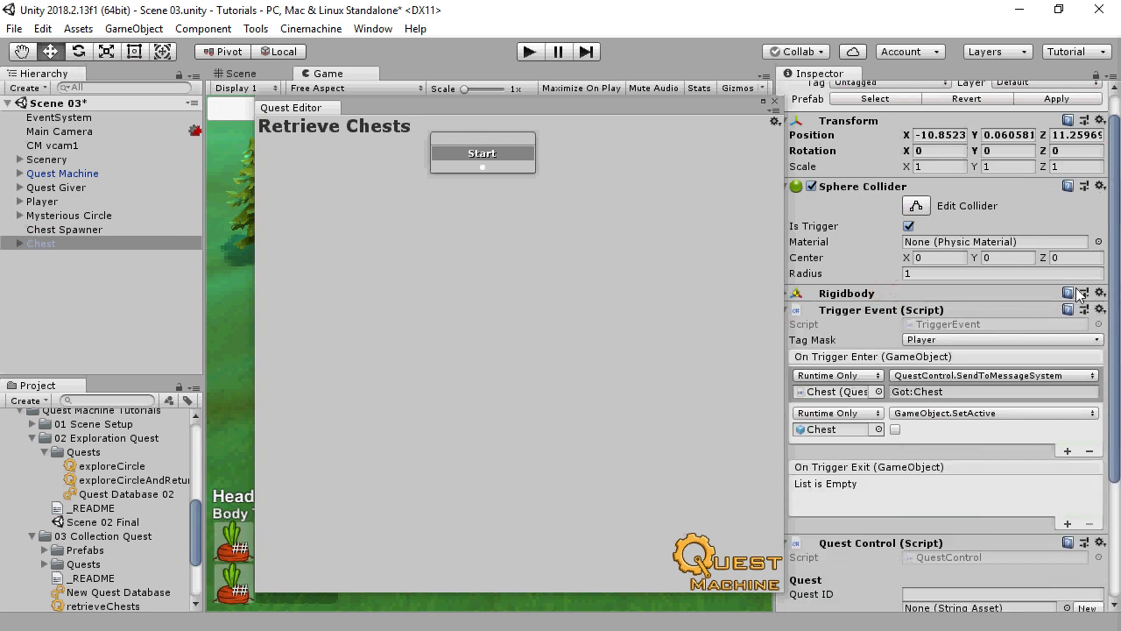
pyautogui.moveTo(1118, 299); pyautogui.dragTo(1112, 364)
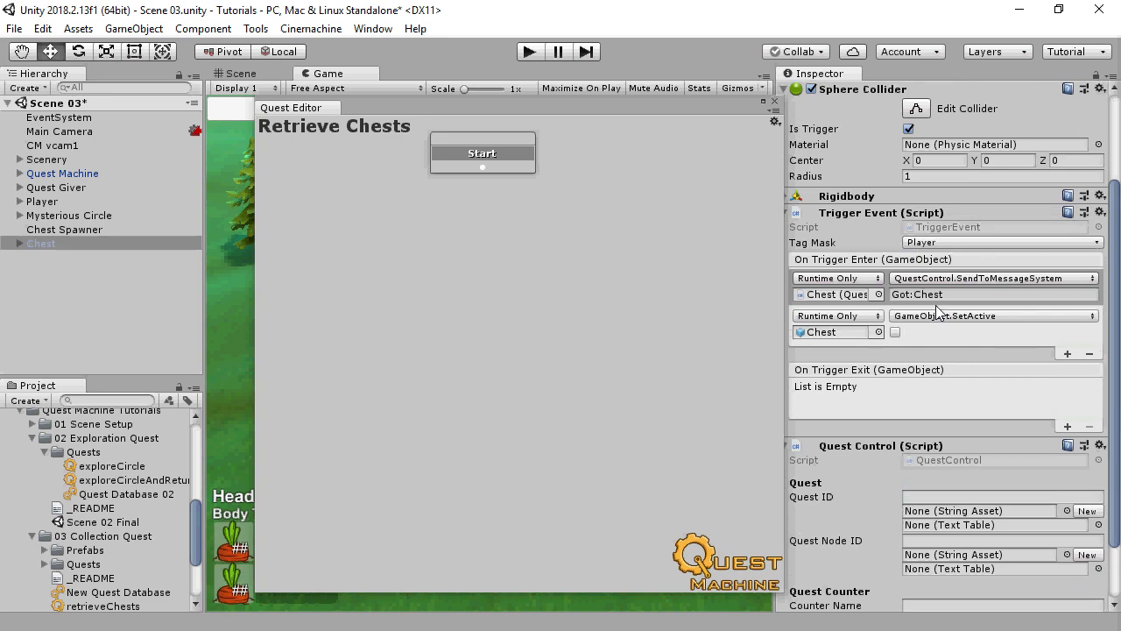
# Step: Return to the retrieveChests quest and review the chests counter's settings
pyautogui.click(349, 285)
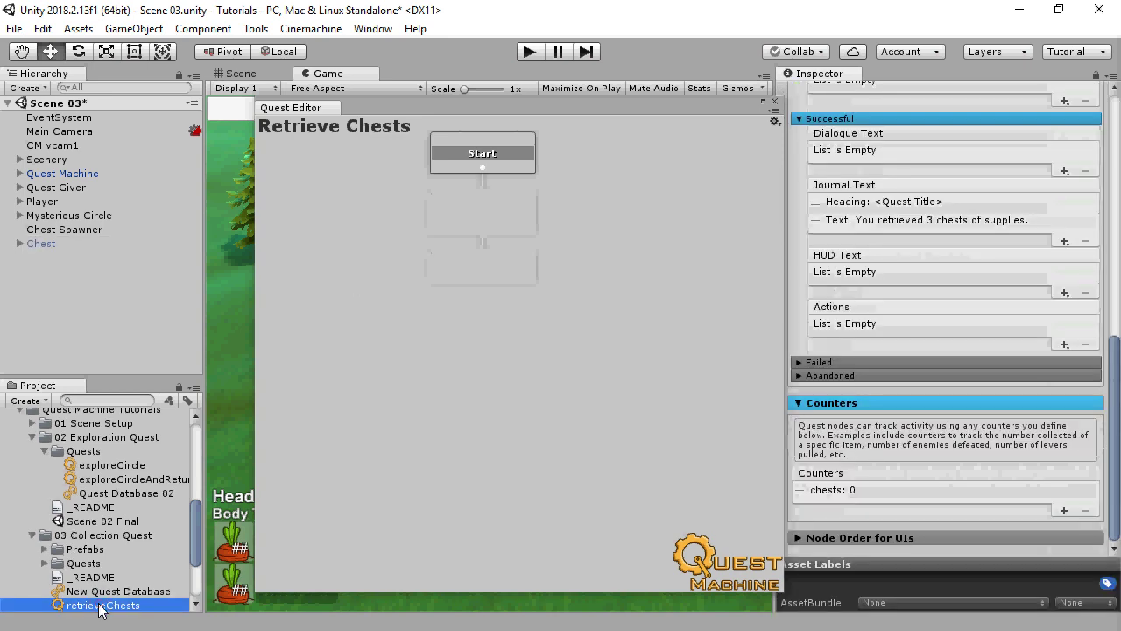
pyautogui.click(896, 497)
pyautogui.scroll(-4, 1086, 464)
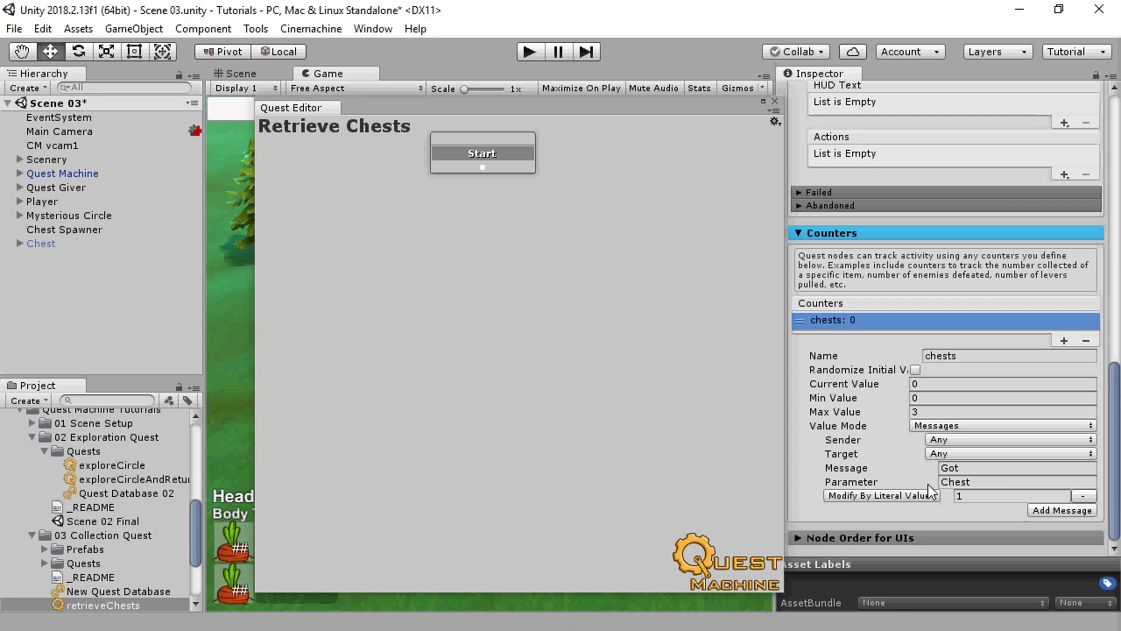
# Step: Ping the Chest prefab in the Prefabs folder from Chest, then select Chest Spawner
pyautogui.click(44, 240)
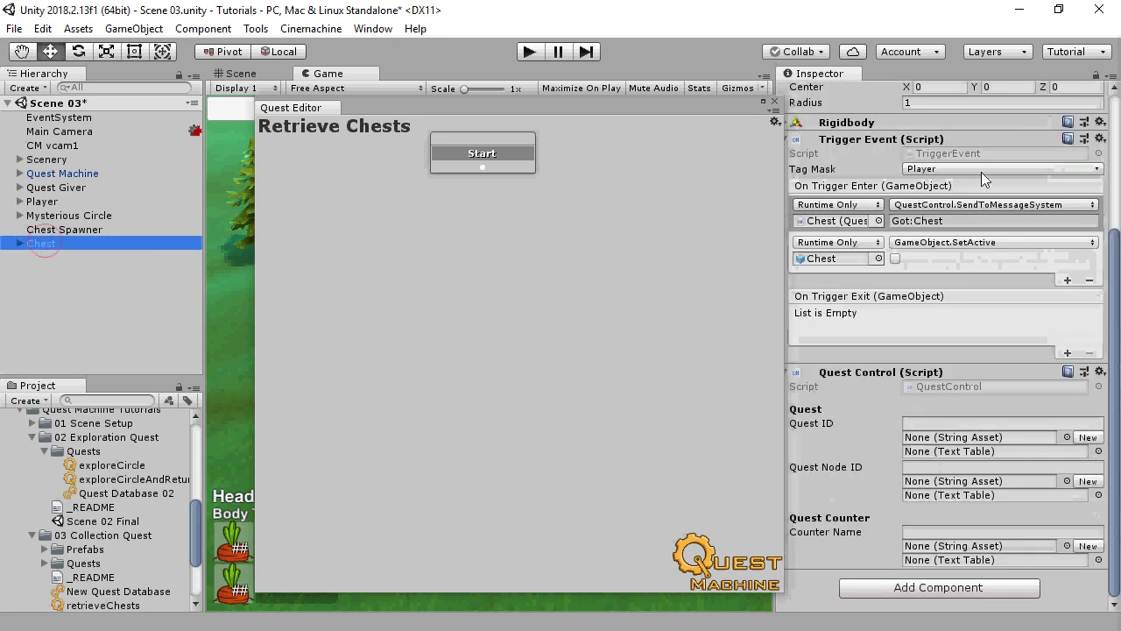
pyautogui.scroll(5, 1115, 289)
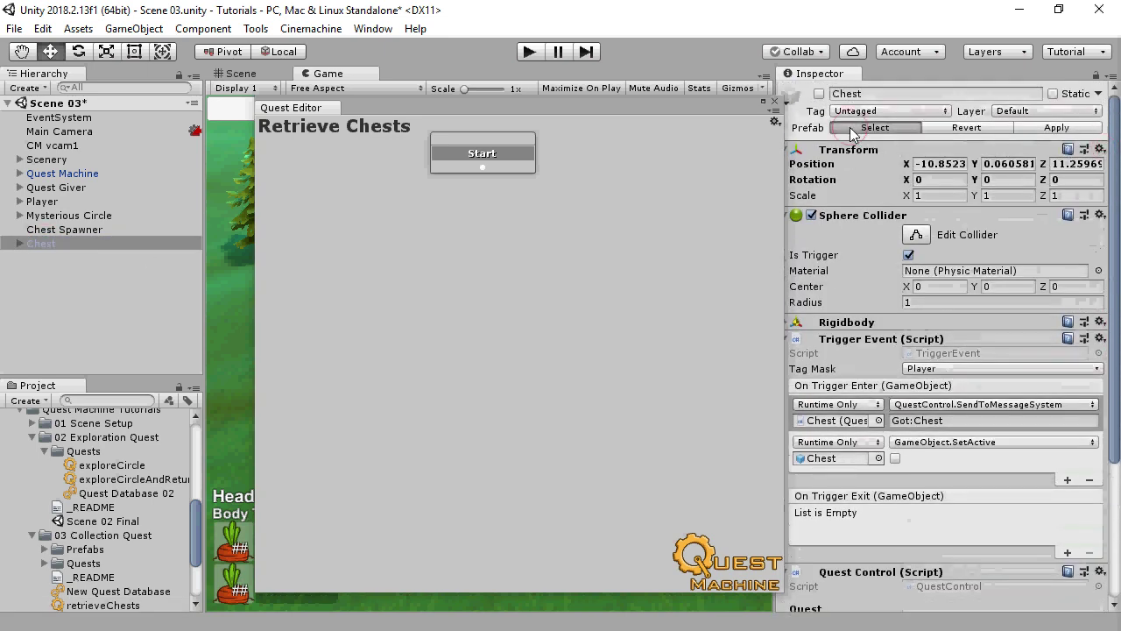
pyautogui.click(867, 128)
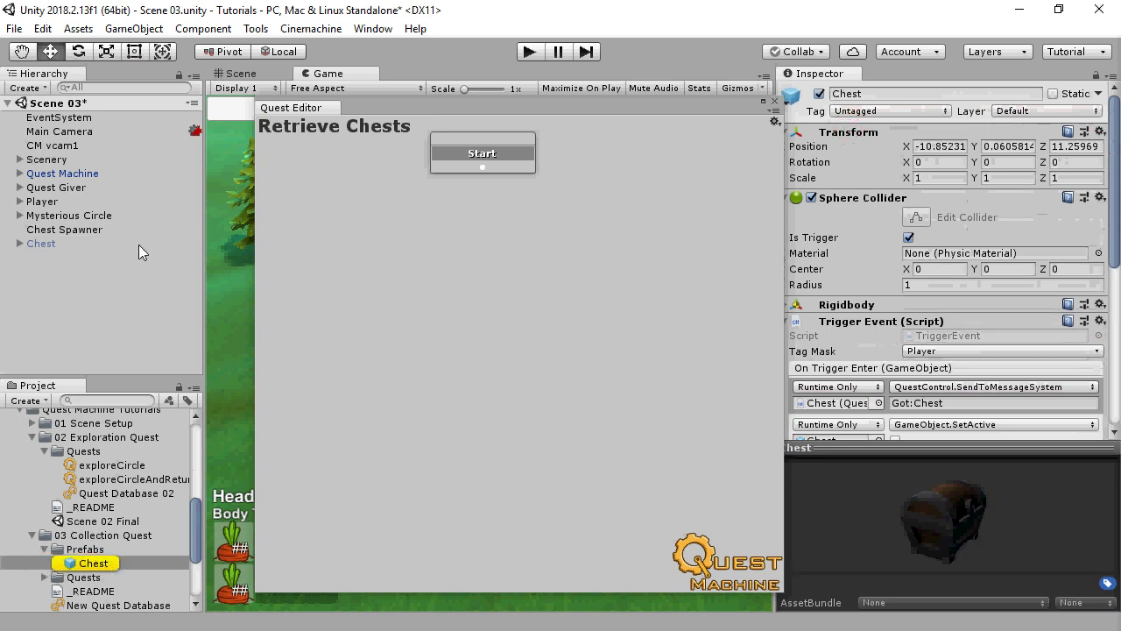
pyautogui.click(85, 232)
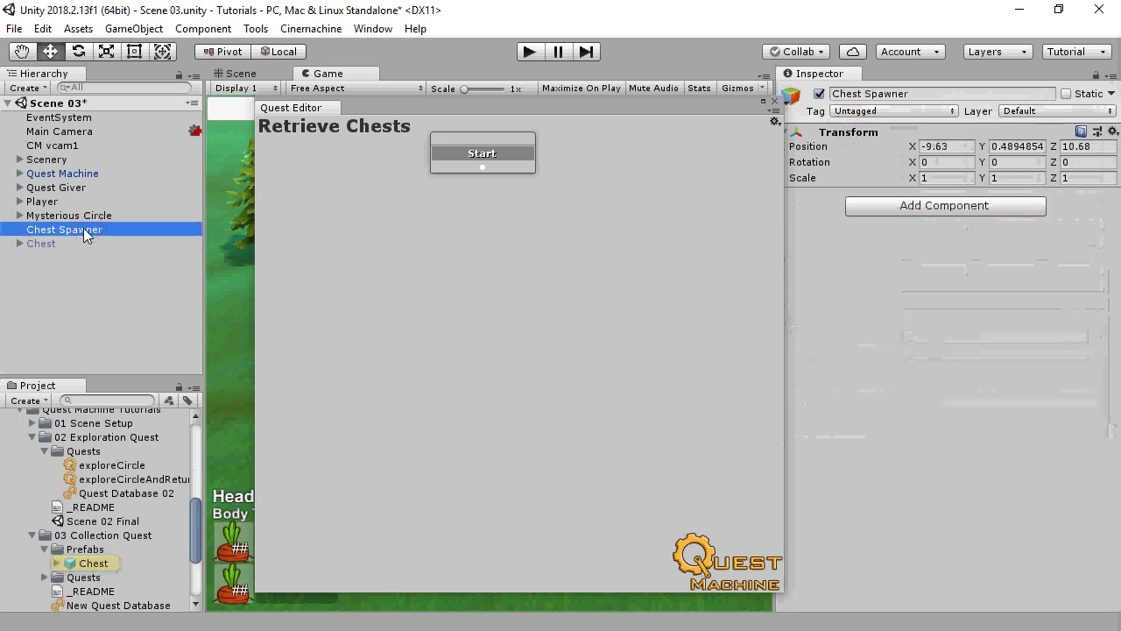
# Step: Close the Quest Editor, frame Chest Spawner in the scene, and add a Spawner component
pyautogui.click(773, 103)
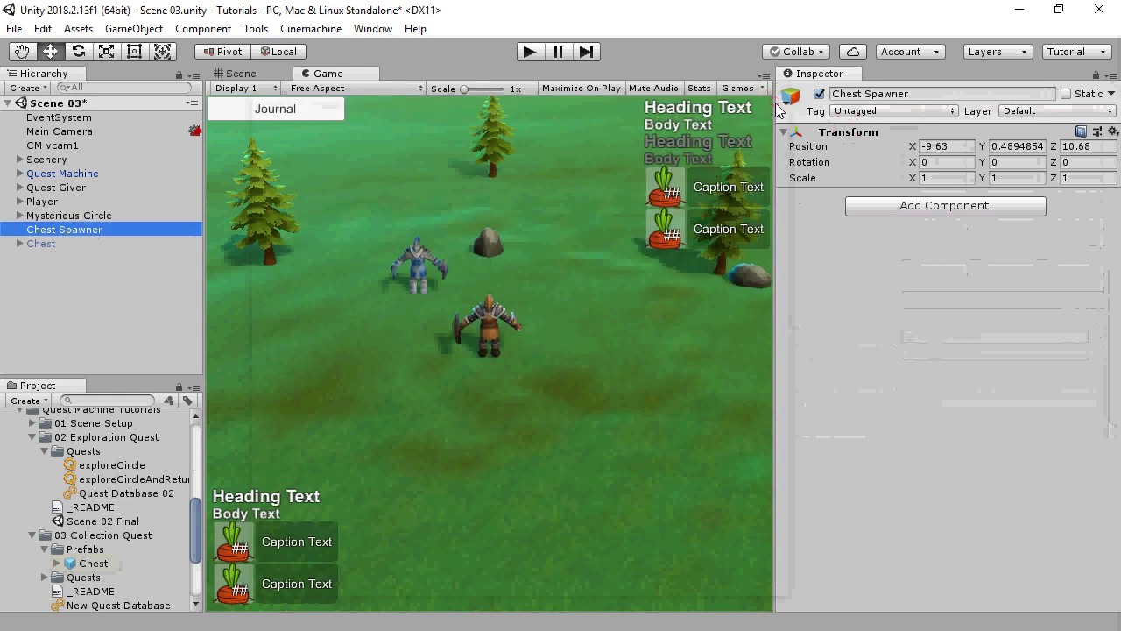
pyautogui.click(236, 73)
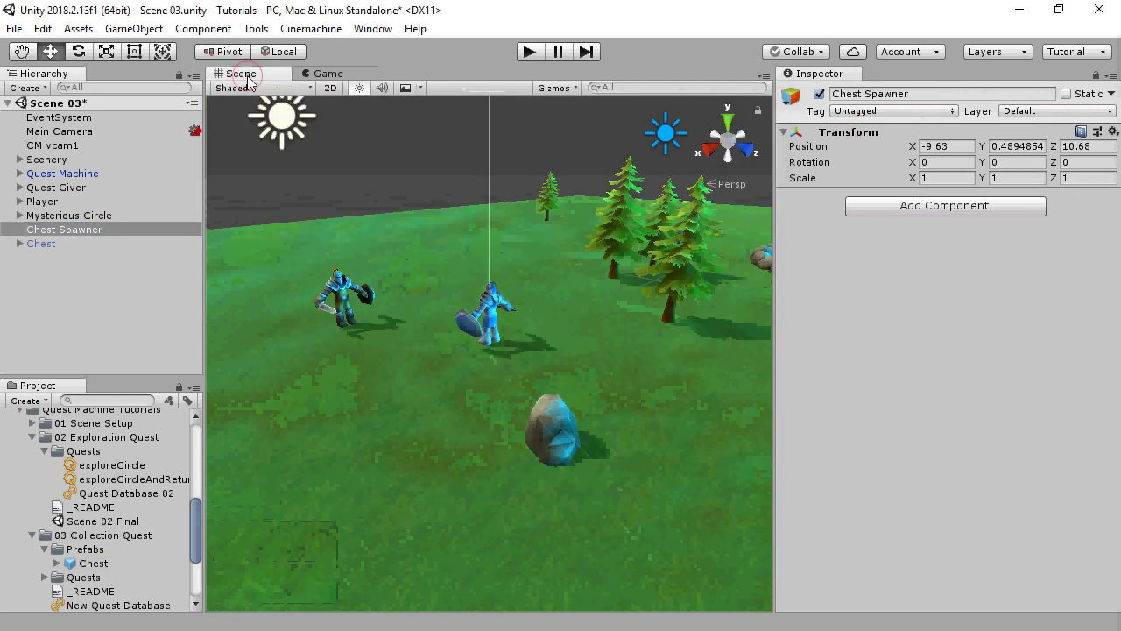
pyautogui.doubleClick(87, 230)
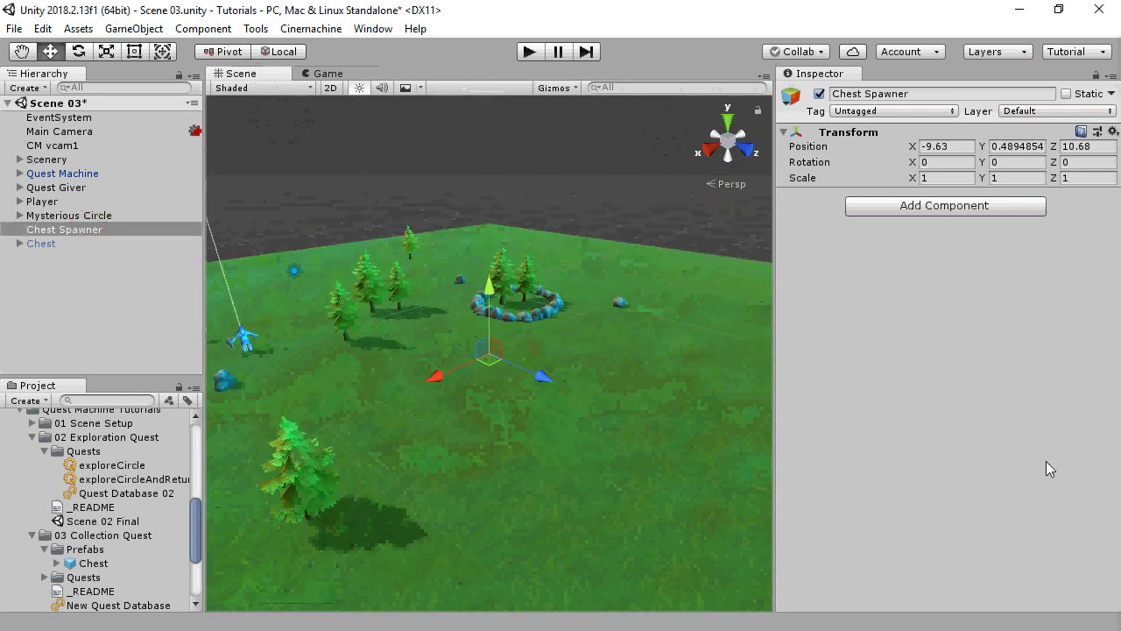
pyautogui.click(944, 206)
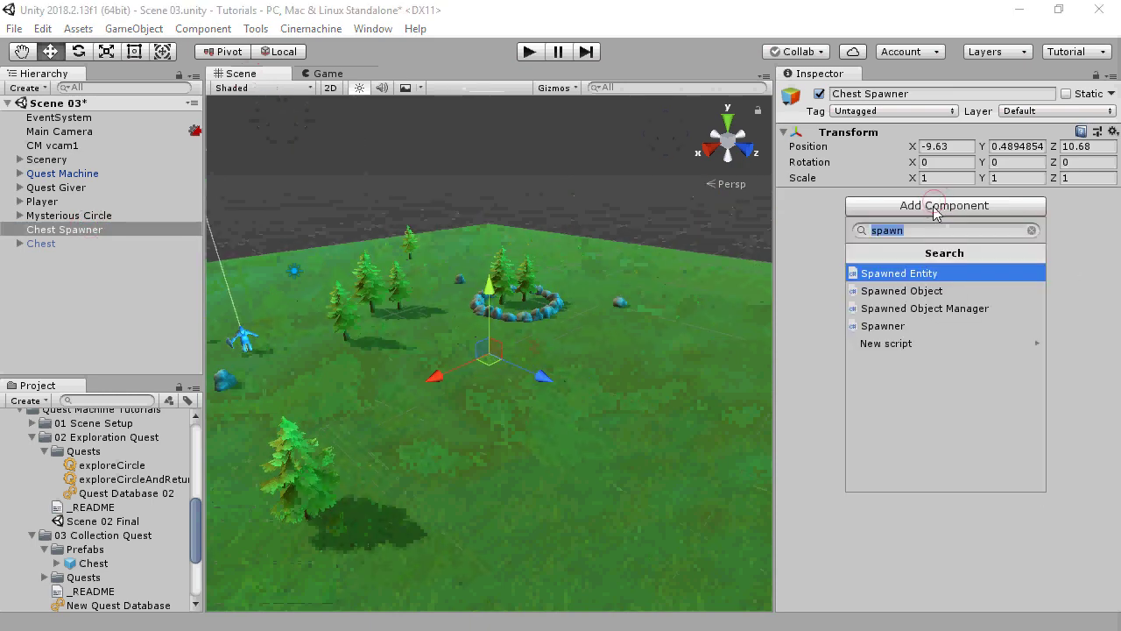
pyautogui.click(881, 326)
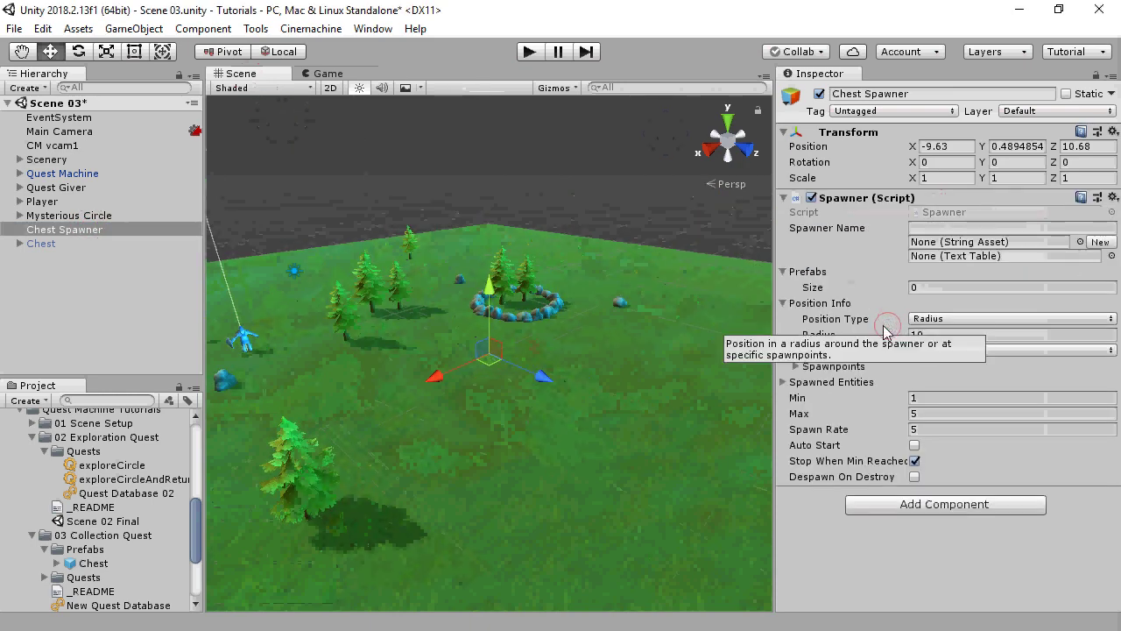
# Step: Name the spawner 'Chest Spawner' with one prefab, Chest, at weight 1
pyautogui.click(966, 229)
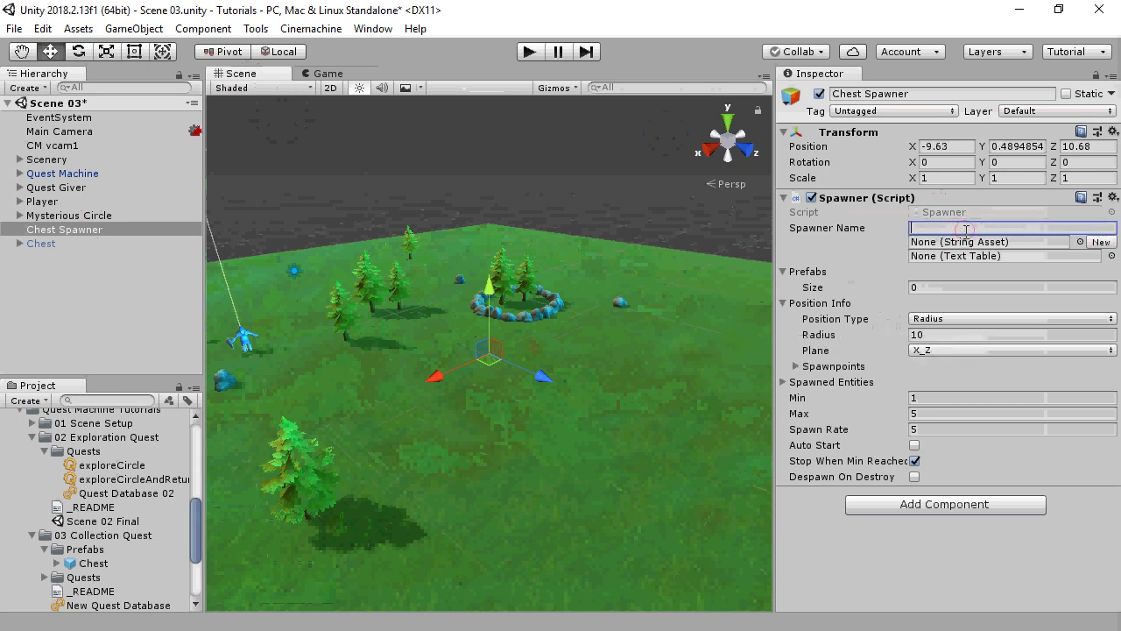
pyautogui.write('Chest Spawner')
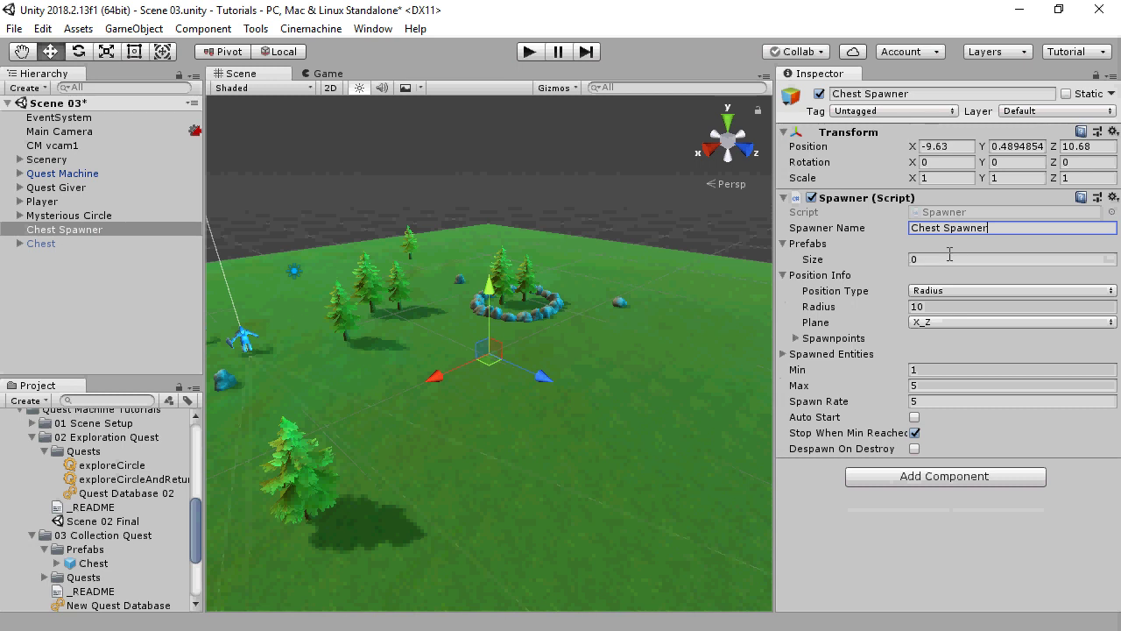
pyautogui.click(950, 254)
pyautogui.write('1')
pyautogui.press('Return')
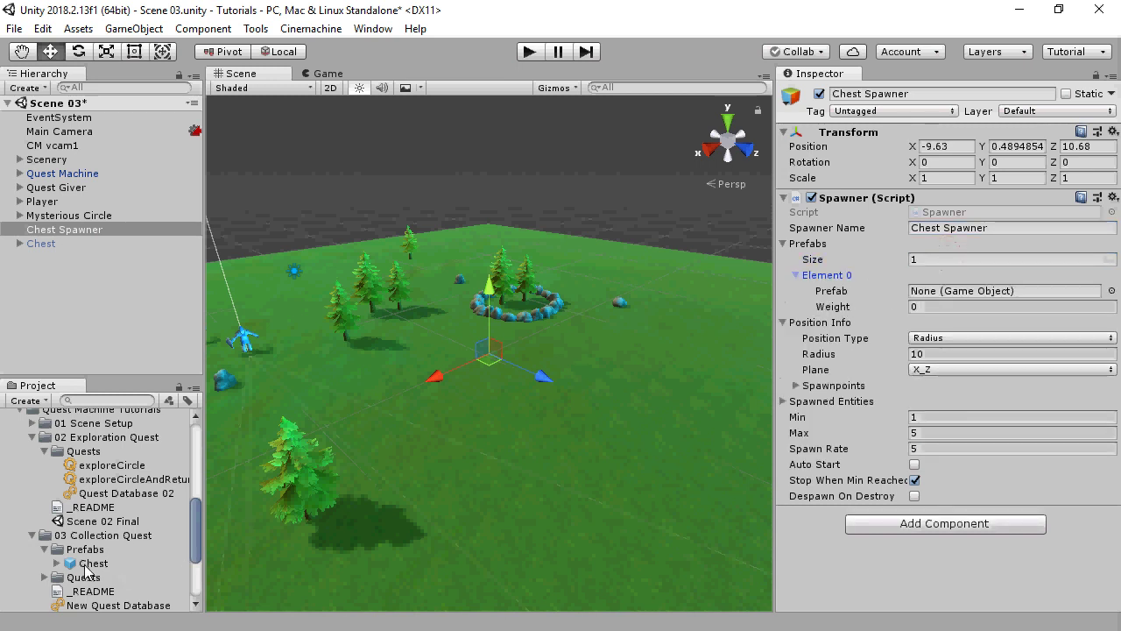
pyautogui.moveTo(89, 565); pyautogui.dragTo(934, 290)
pyautogui.click(953, 308)
pyautogui.write('1')
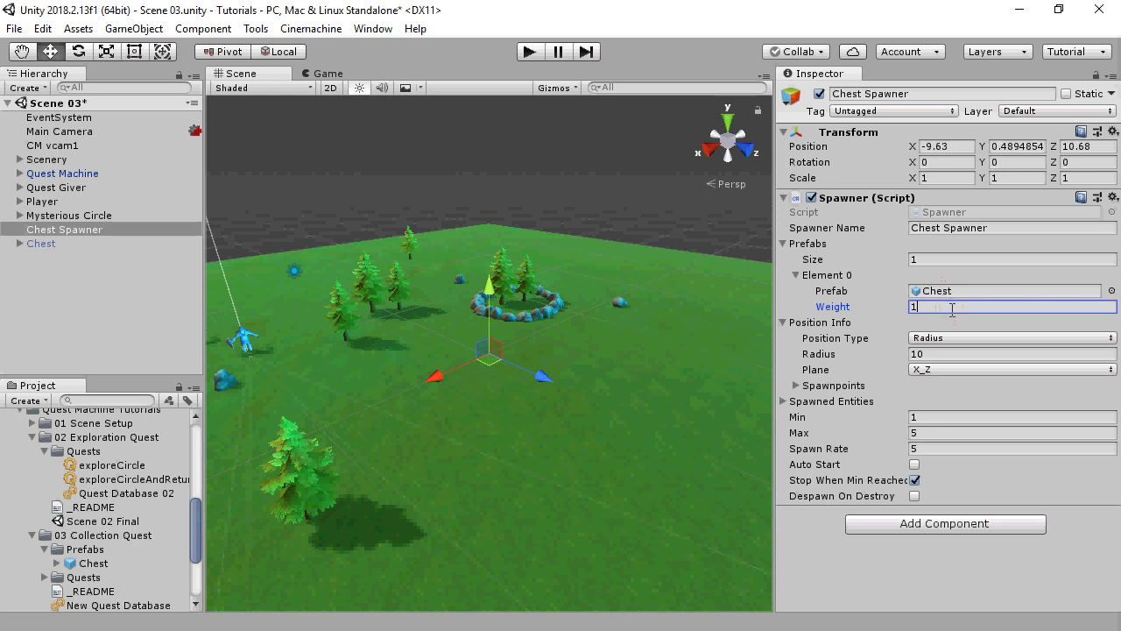
# Step: Set minimum and maximum spawn count to 3 and spawn rate to 1
pyautogui.click(963, 417)
pyautogui.write('3')
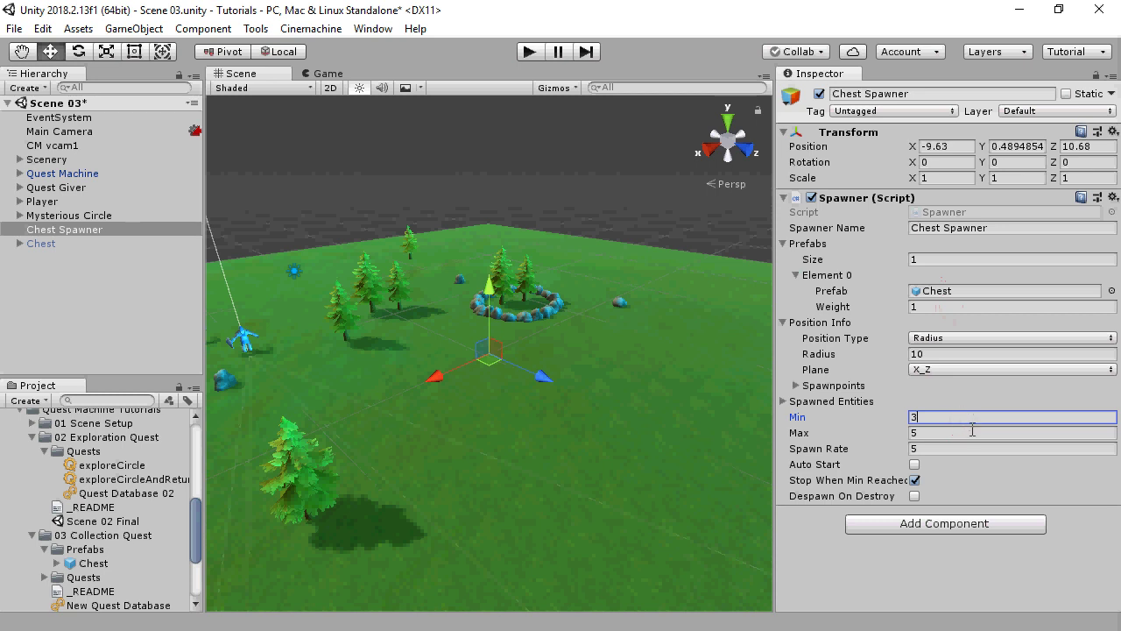
pyautogui.click(972, 433)
pyautogui.write('3')
pyautogui.click(963, 449)
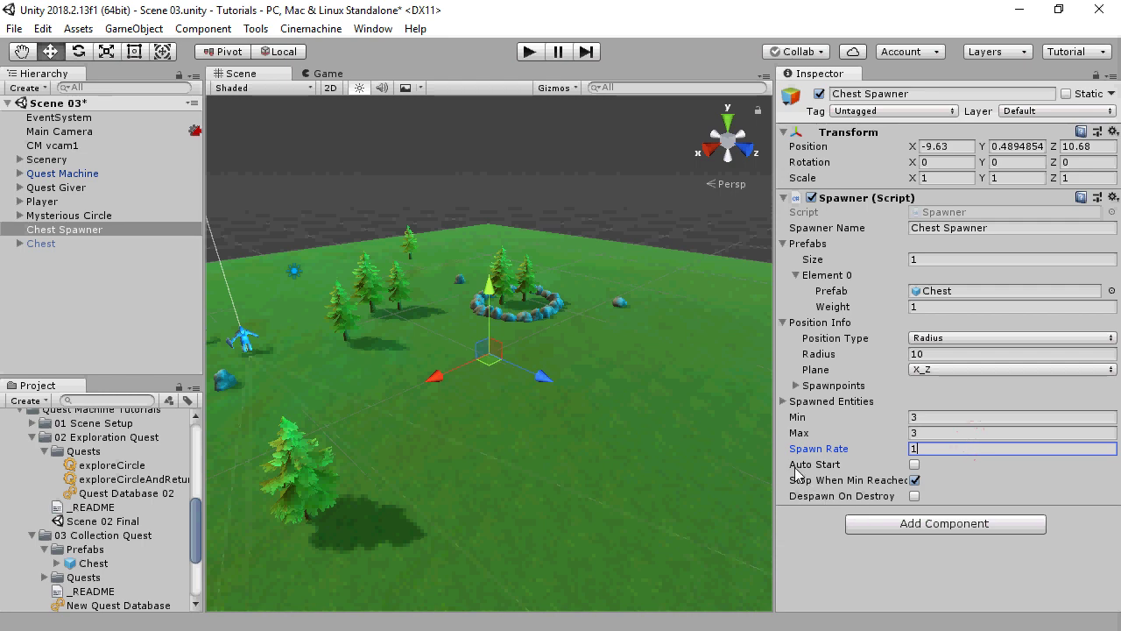
pyautogui.moveTo(191, 536); pyautogui.dragTo(193, 559)
pyautogui.click(120, 537)
# Step: Open retrieveChests and chain Condition 1, Condition 2 and a Success node below Start
pyautogui.click(891, 136)
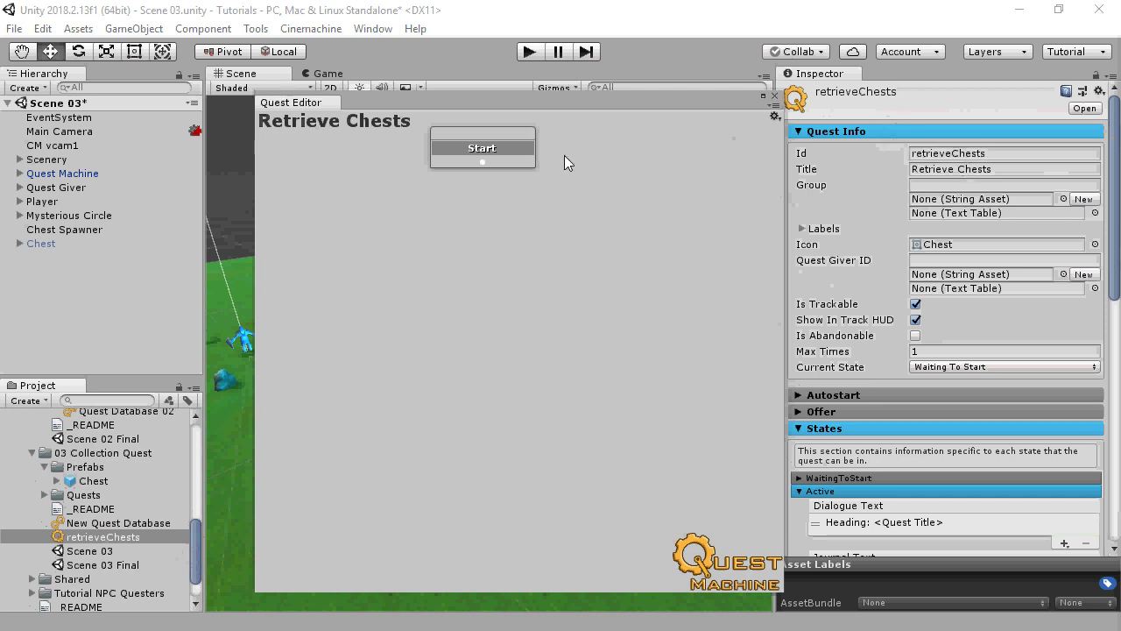
pyautogui.rightClick(515, 159)
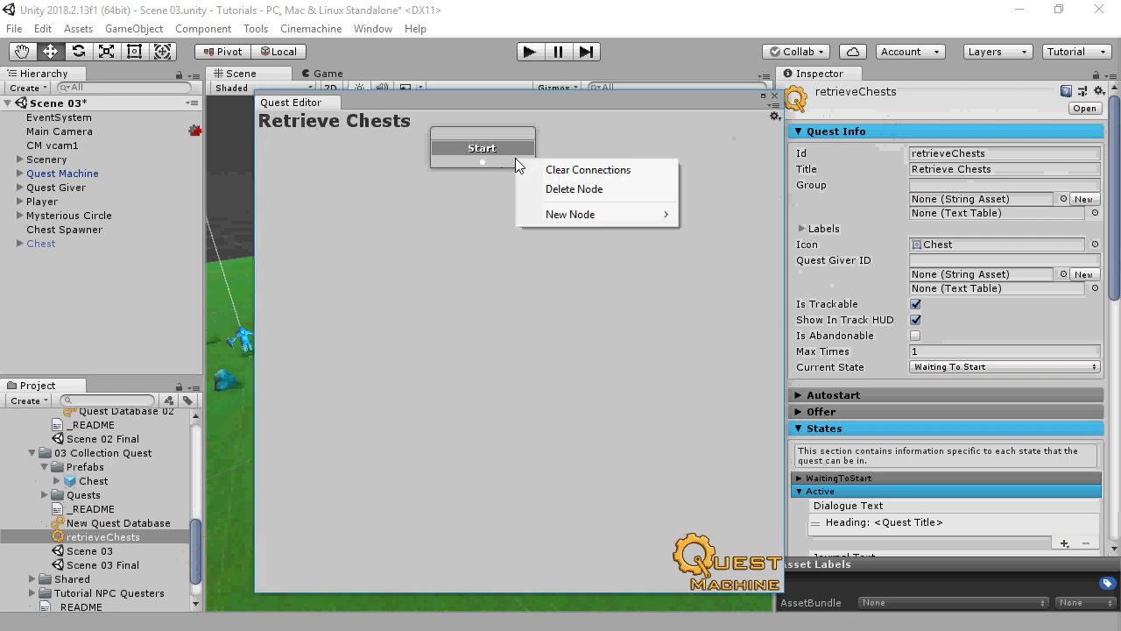
pyautogui.click(550, 219)
pyautogui.click(716, 234)
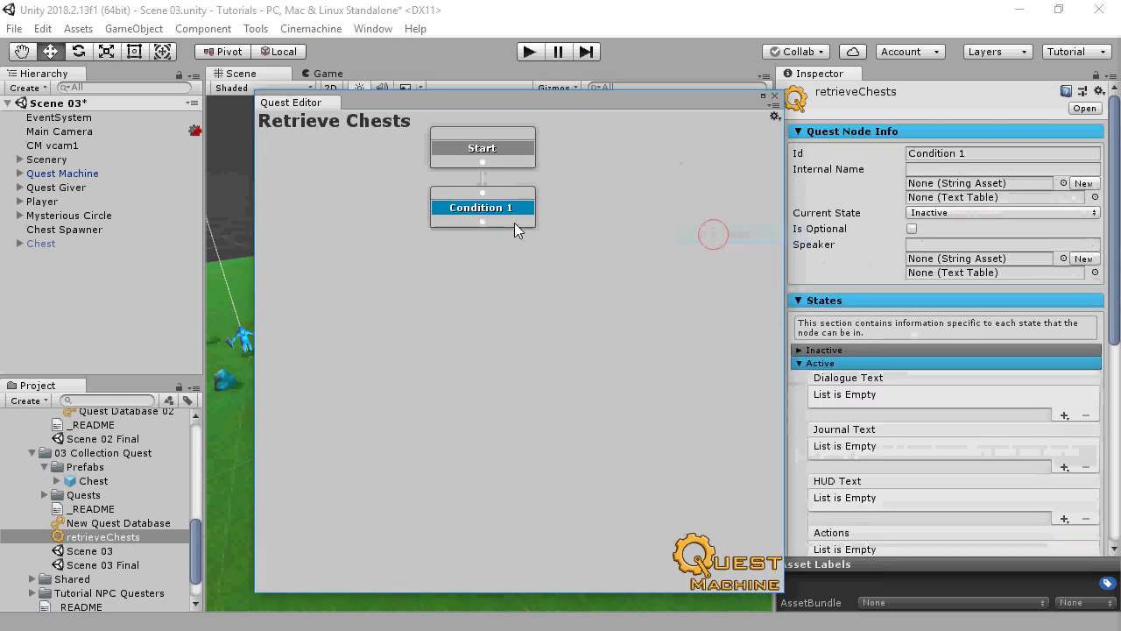
pyautogui.rightClick(516, 224)
pyautogui.moveTo(563, 278)
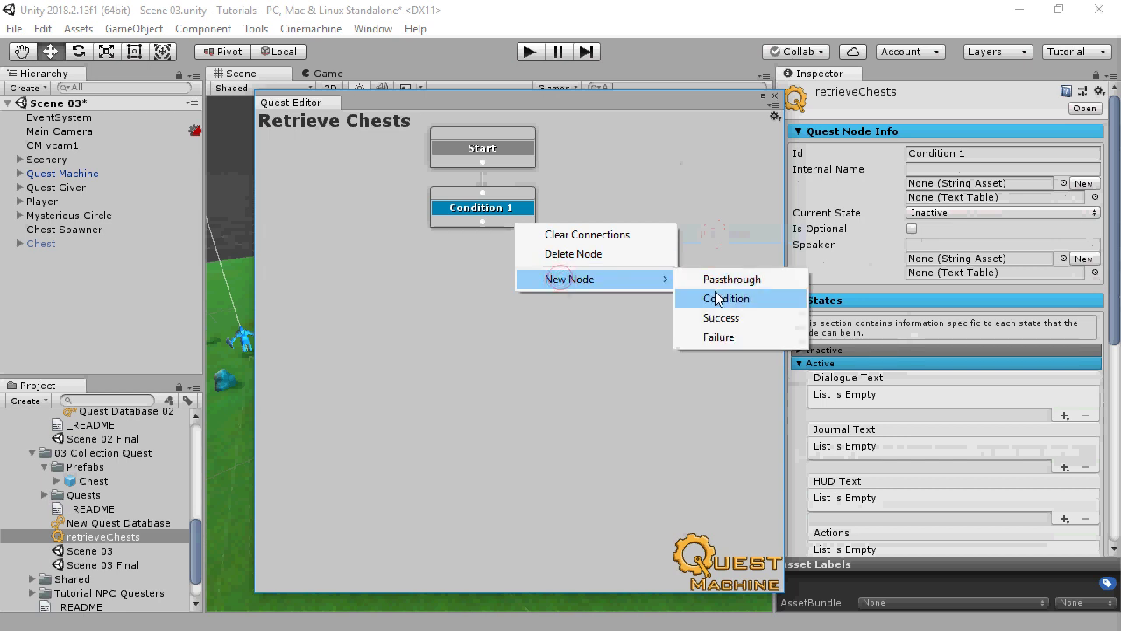
pyautogui.click(690, 297)
pyautogui.rightClick(522, 280)
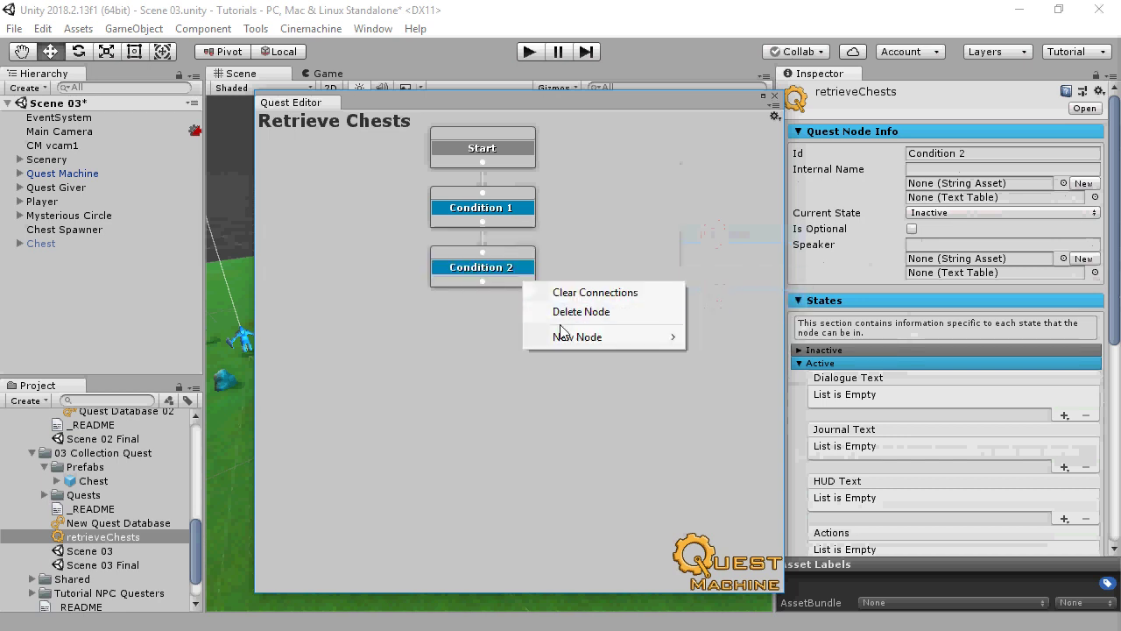
pyautogui.moveTo(575, 336)
pyautogui.click(728, 375)
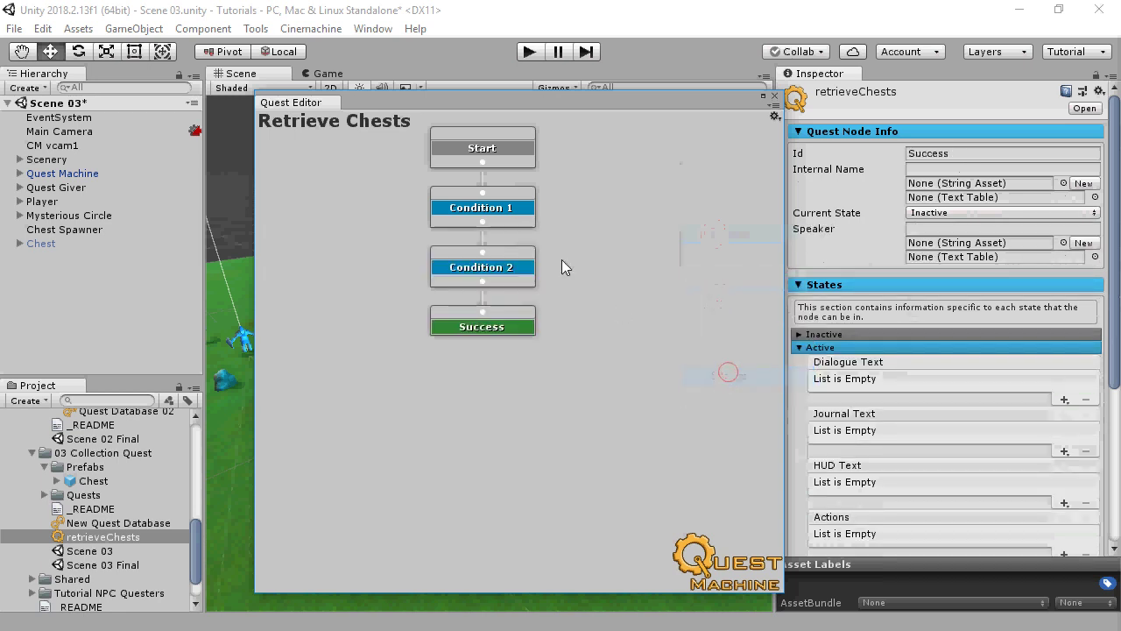
# Step: Rename the Condition 1 node's Id to 'Get Chests'
pyautogui.click(515, 217)
pyautogui.click(991, 153)
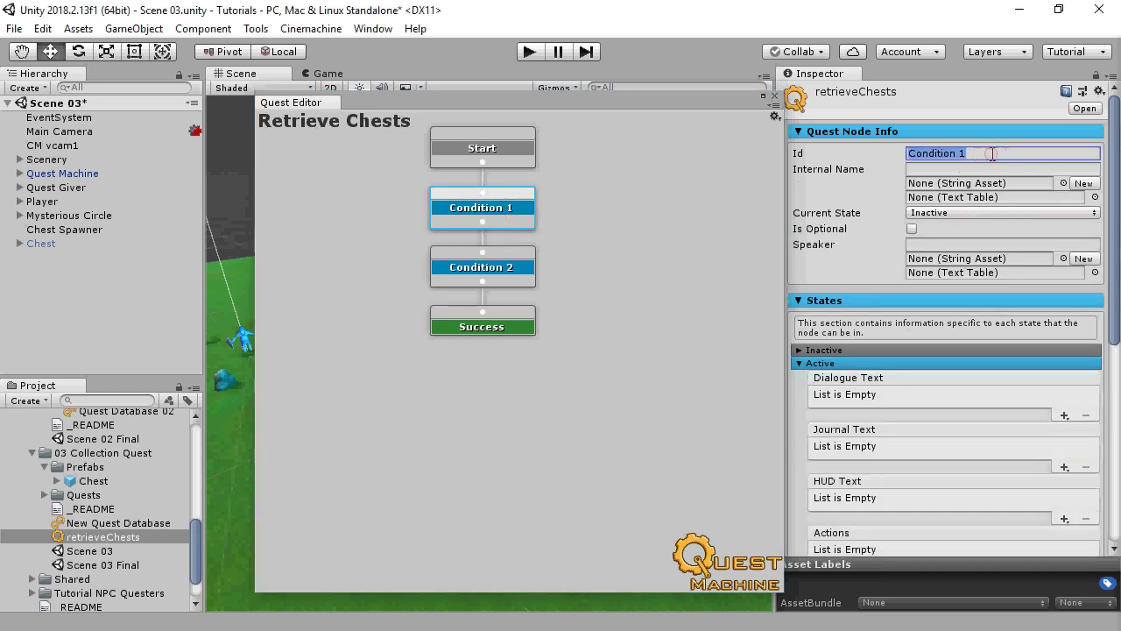
pyautogui.write('Get Chests')
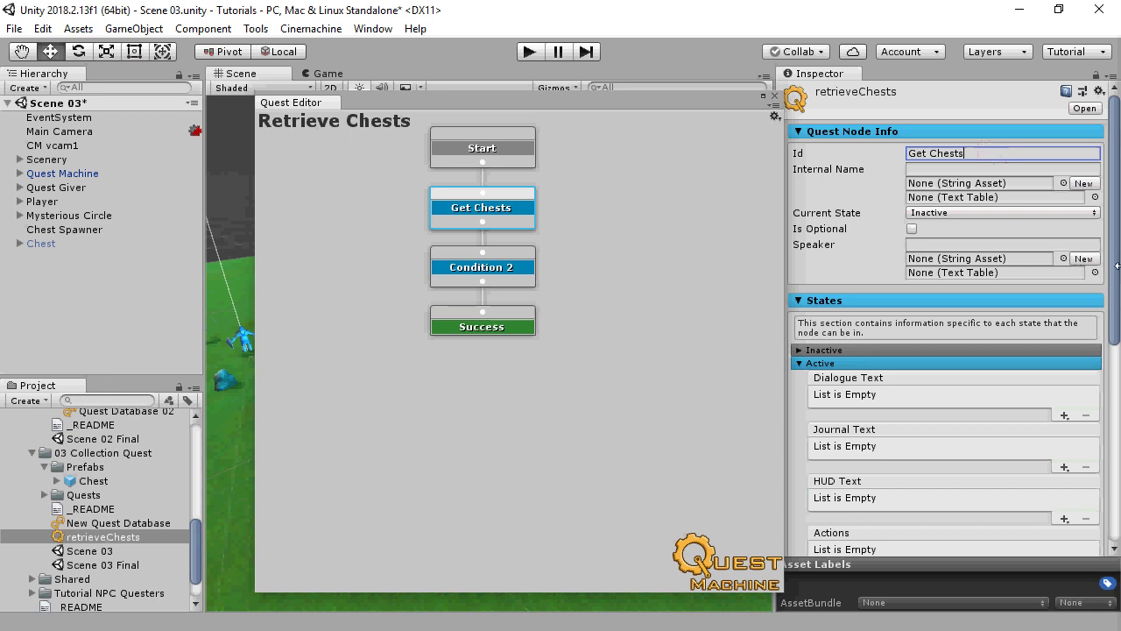
# Step: Add a Control Spawner active action targeting the spawner named 'Chest Spawner'
pyautogui.moveTo(1116, 271); pyautogui.dragTo(1102, 364)
pyautogui.click(1065, 416)
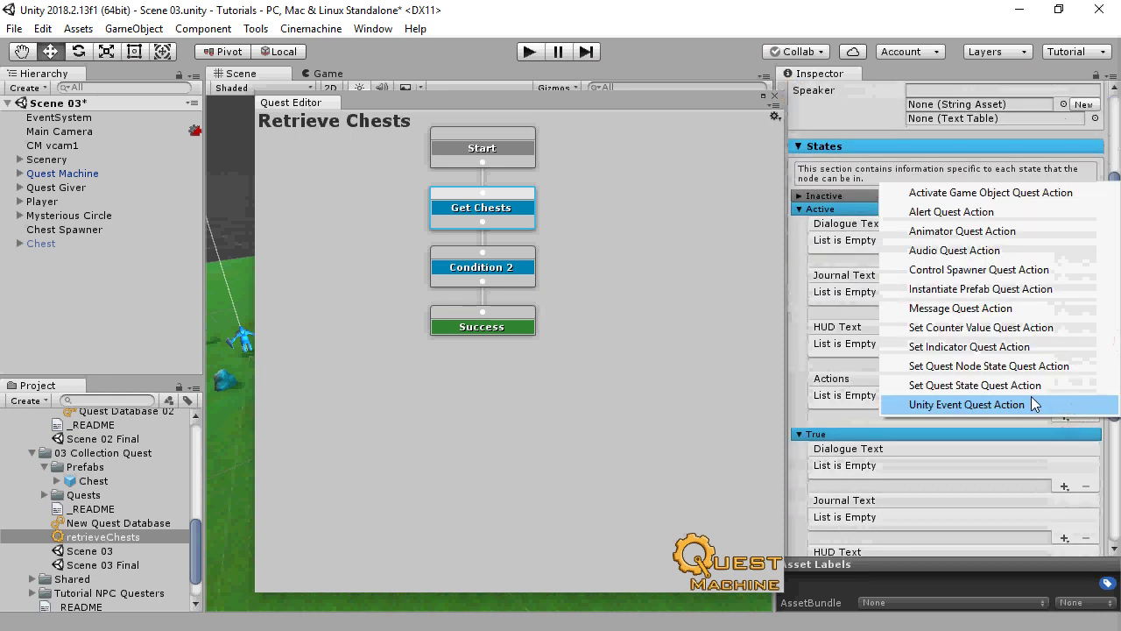
pyautogui.click(974, 269)
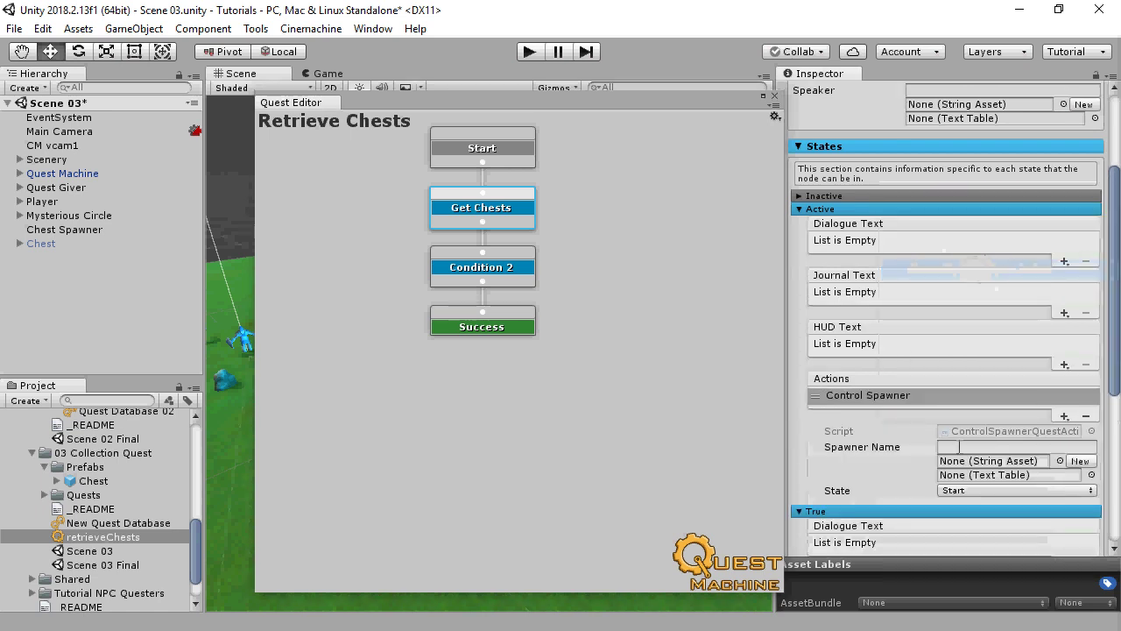
pyautogui.click(957, 447)
pyautogui.write('Chest')
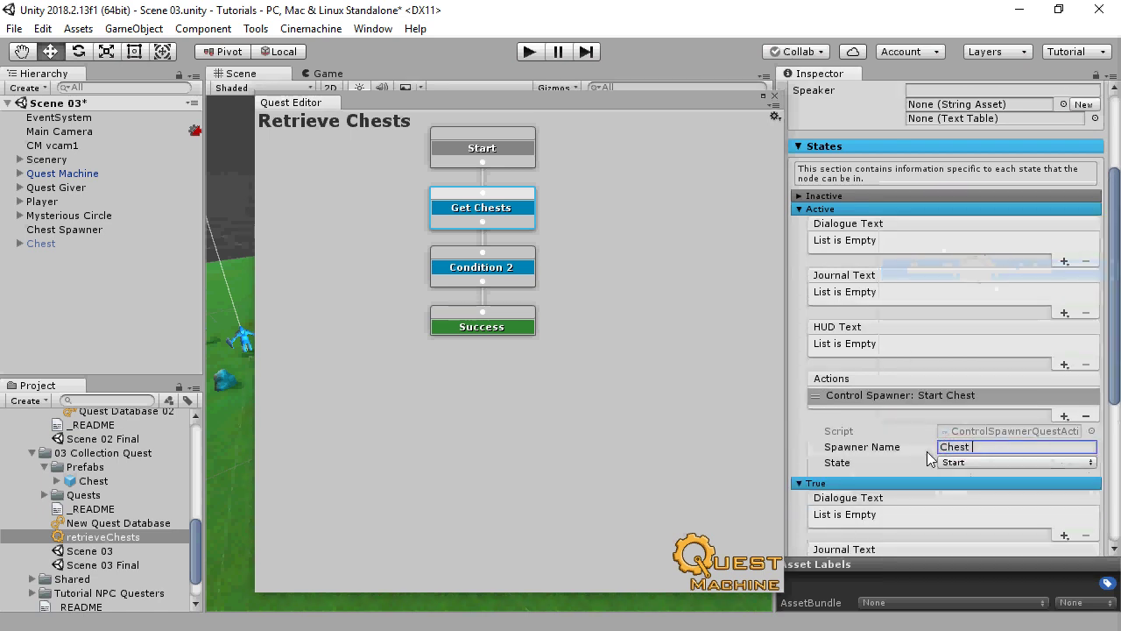
pyautogui.write('Spawner')
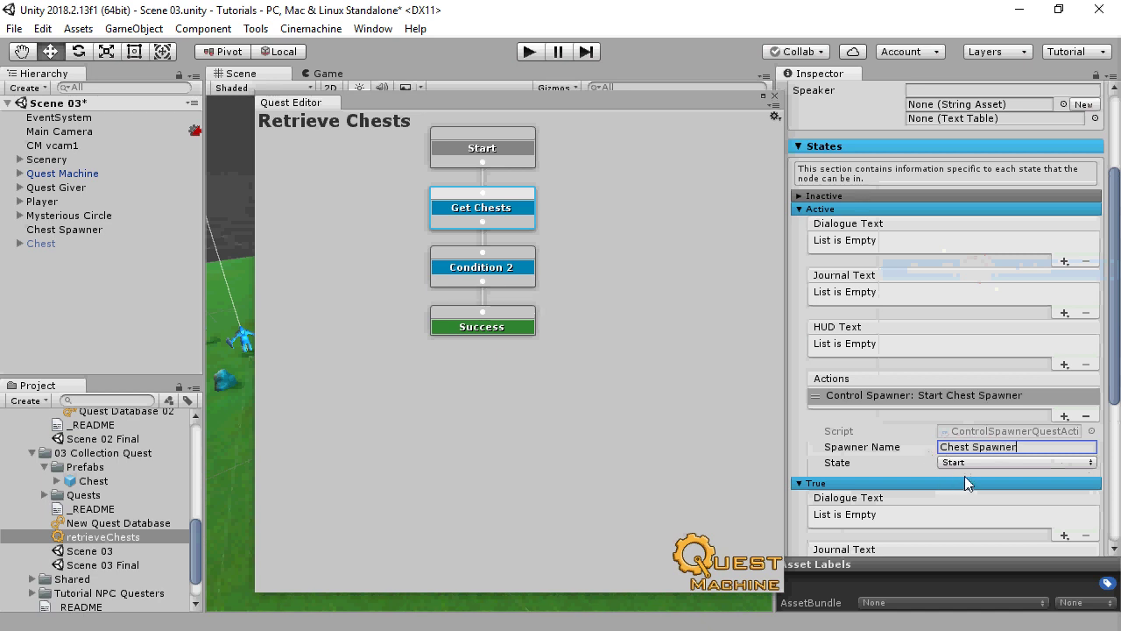
# Step: Give the active dialogue a body text reading 'Retrieve those chests.'
pyautogui.click(1064, 261)
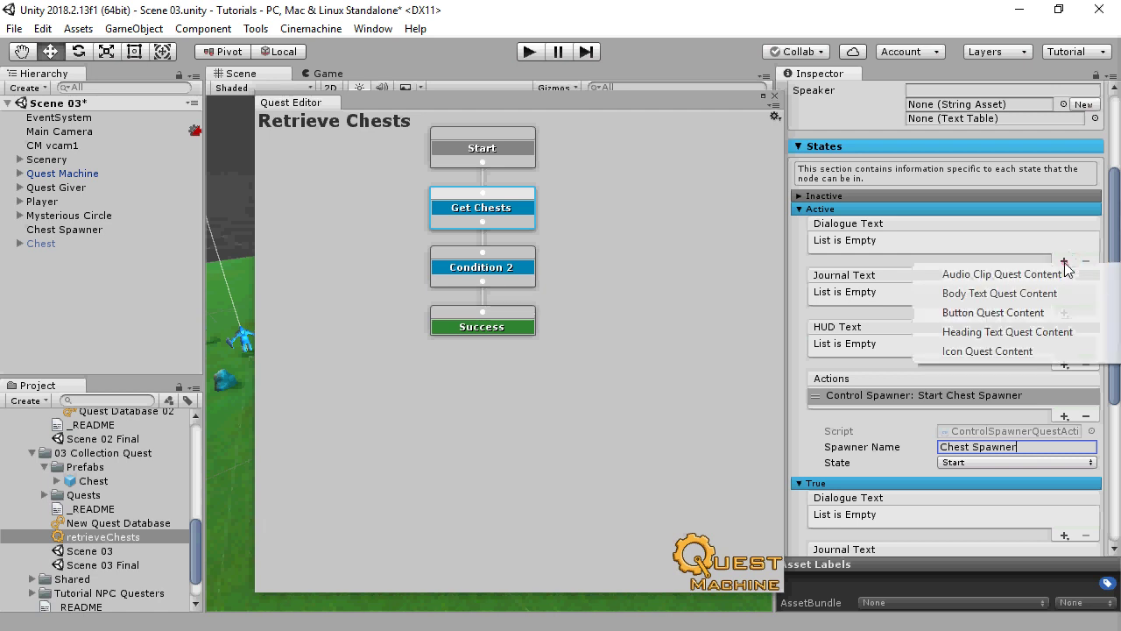
pyautogui.click(1046, 294)
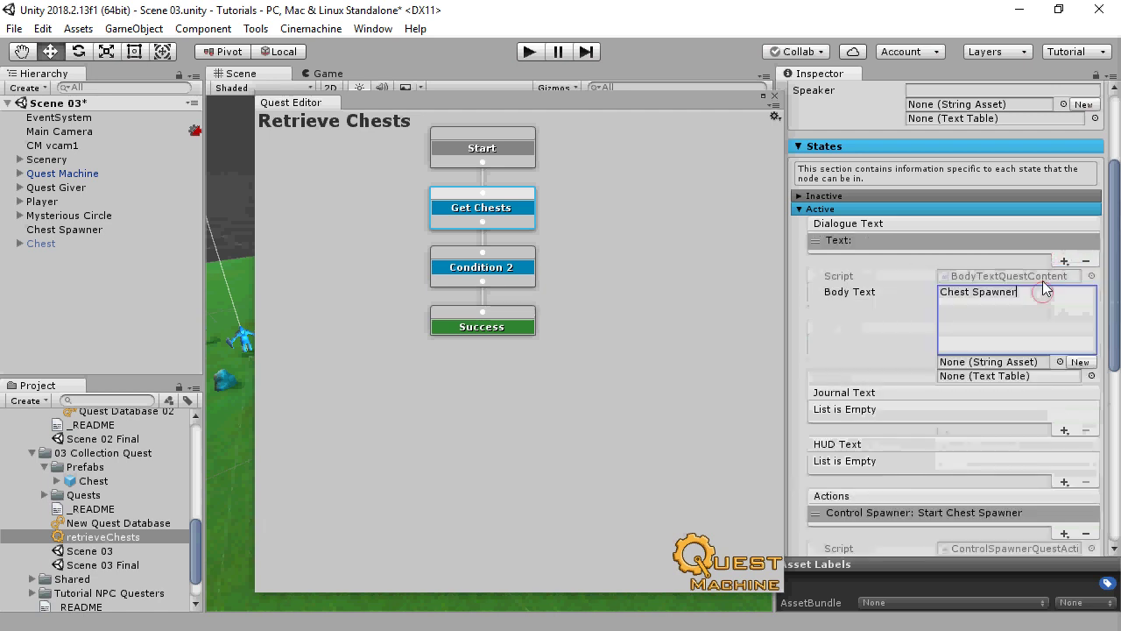
pyautogui.moveTo(1022, 300); pyautogui.dragTo(910, 281)
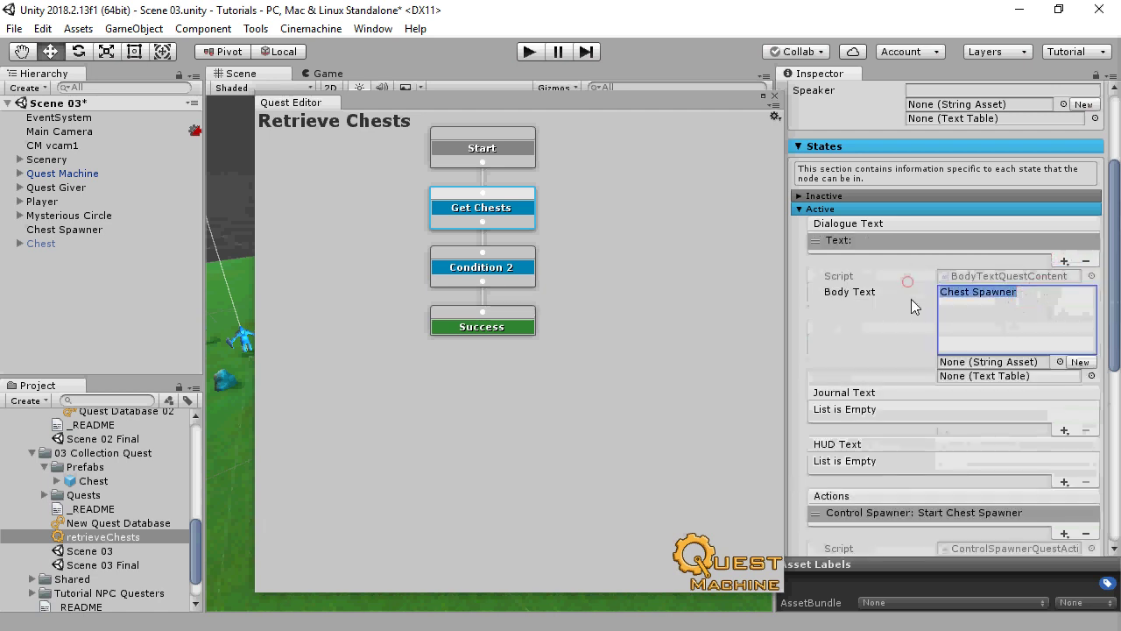
pyautogui.write('Retrieve those chests.')
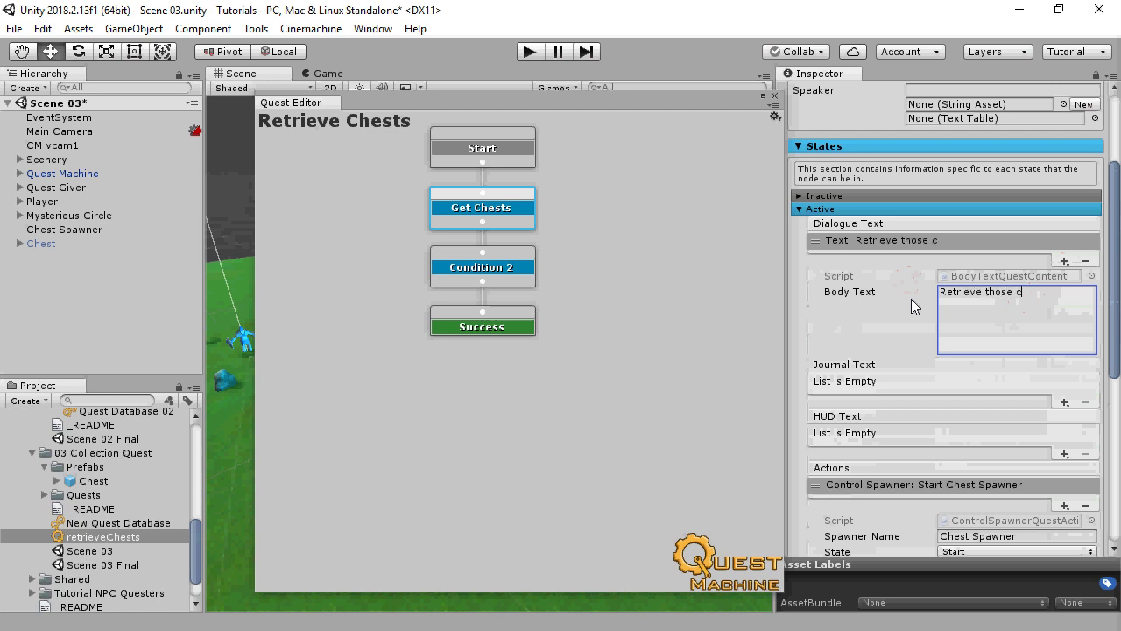
# Step: Add journal body text 'Your orders are to retrieve 3 chests.' and an empty HUD body text
pyautogui.click(1062, 402)
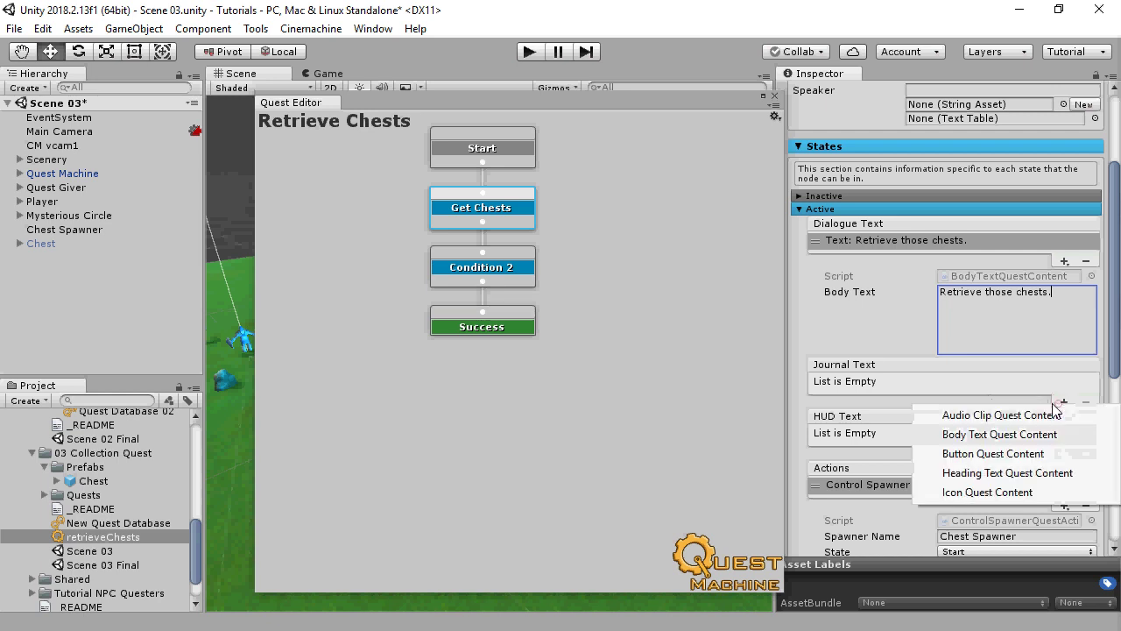
pyautogui.click(992, 435)
pyautogui.click(1021, 463)
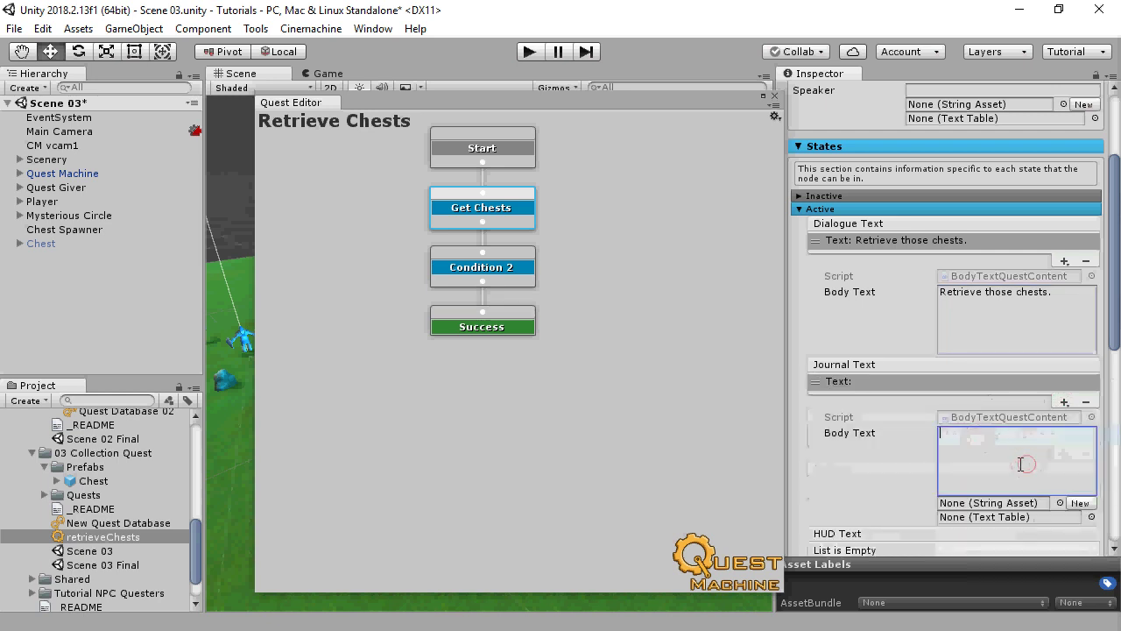
pyautogui.write('Your orde')
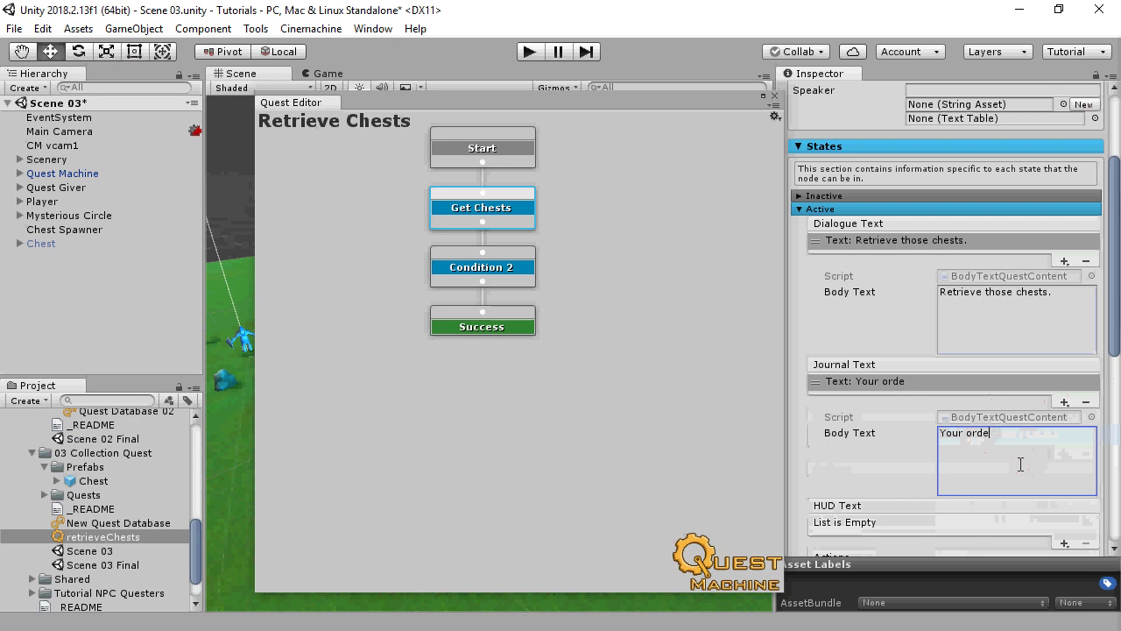
pyautogui.write('dr are to retrieve 3 chests.')
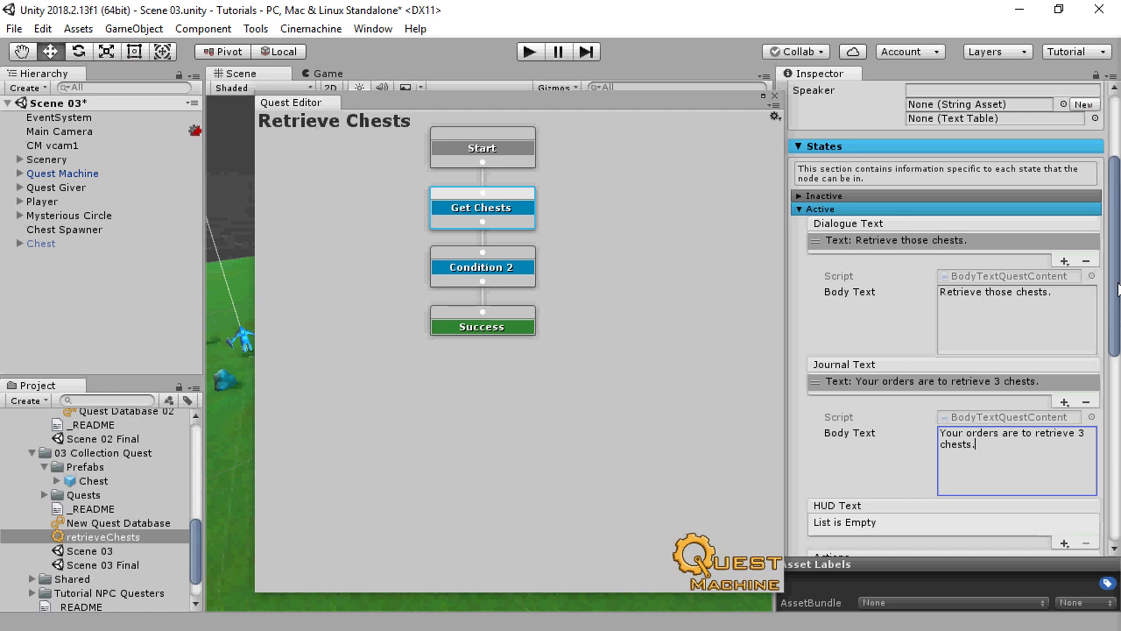
pyautogui.moveTo(1115, 289); pyautogui.dragTo(1114, 374)
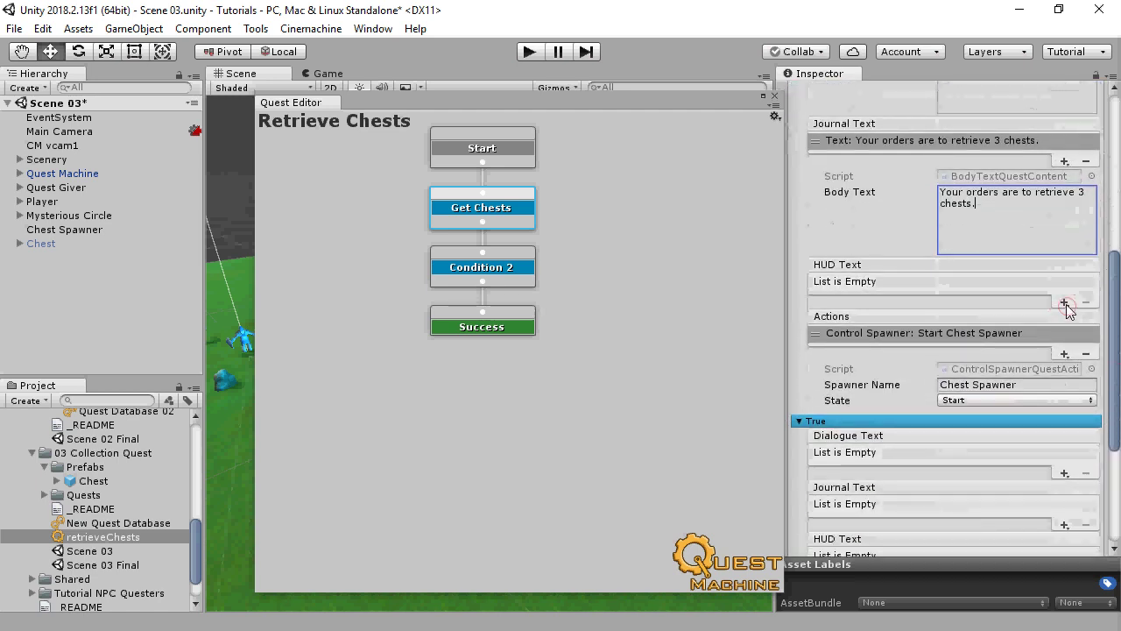
pyautogui.click(1064, 303)
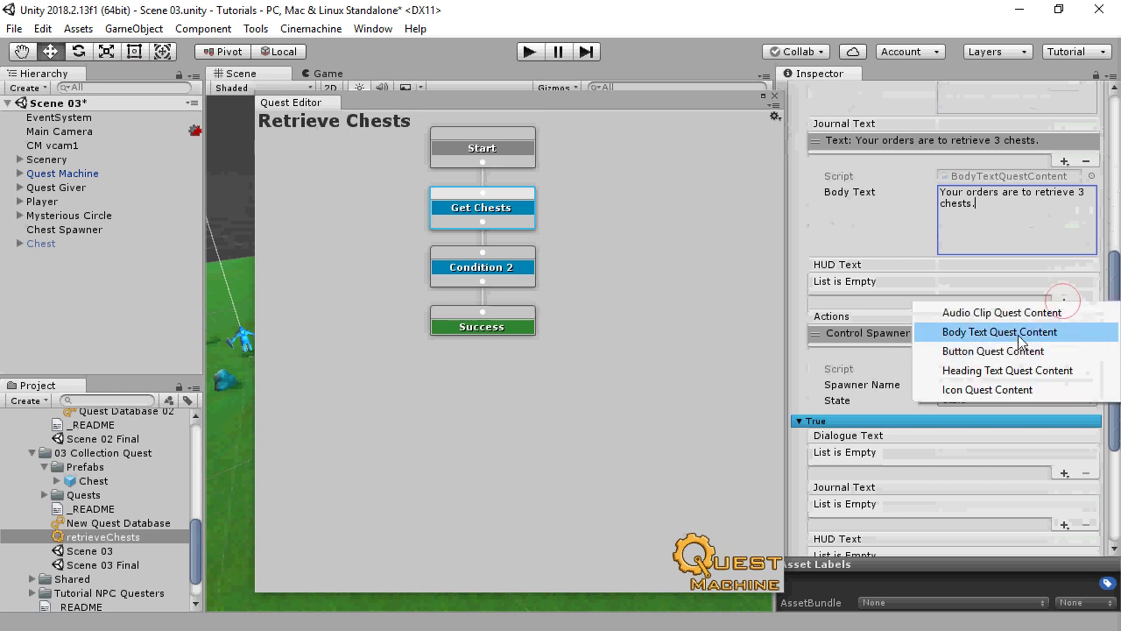
pyautogui.click(1007, 333)
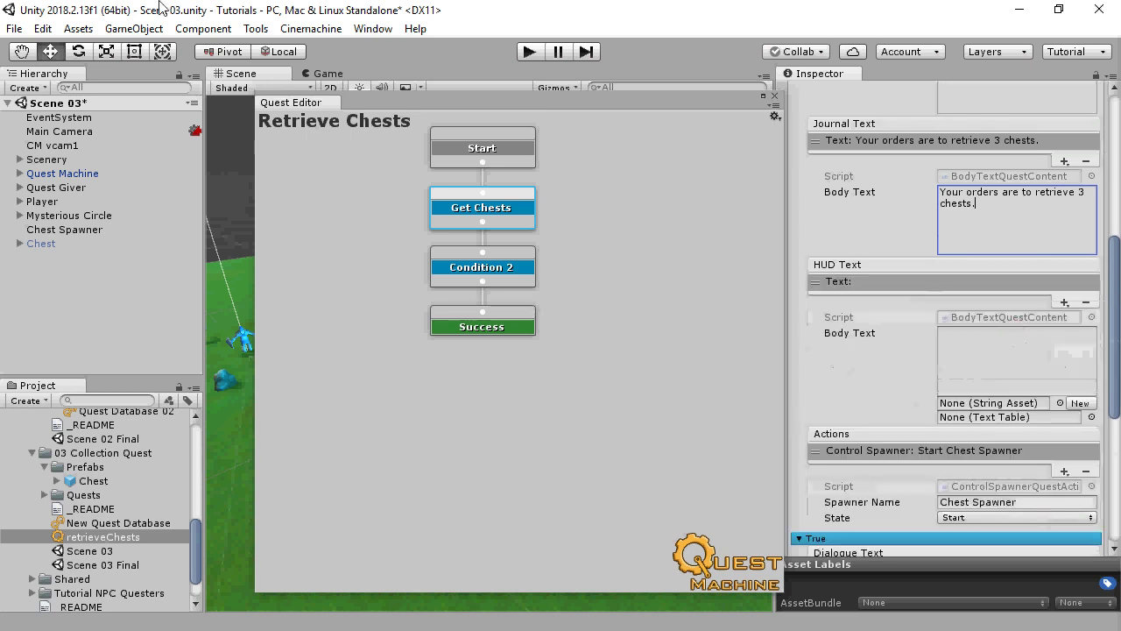
# Step: Copy the current chests counter tag from Quest Reference into the HUD body text
pyautogui.click(254, 29)
pyautogui.click(271, 44)
pyautogui.moveTo(414, 68)
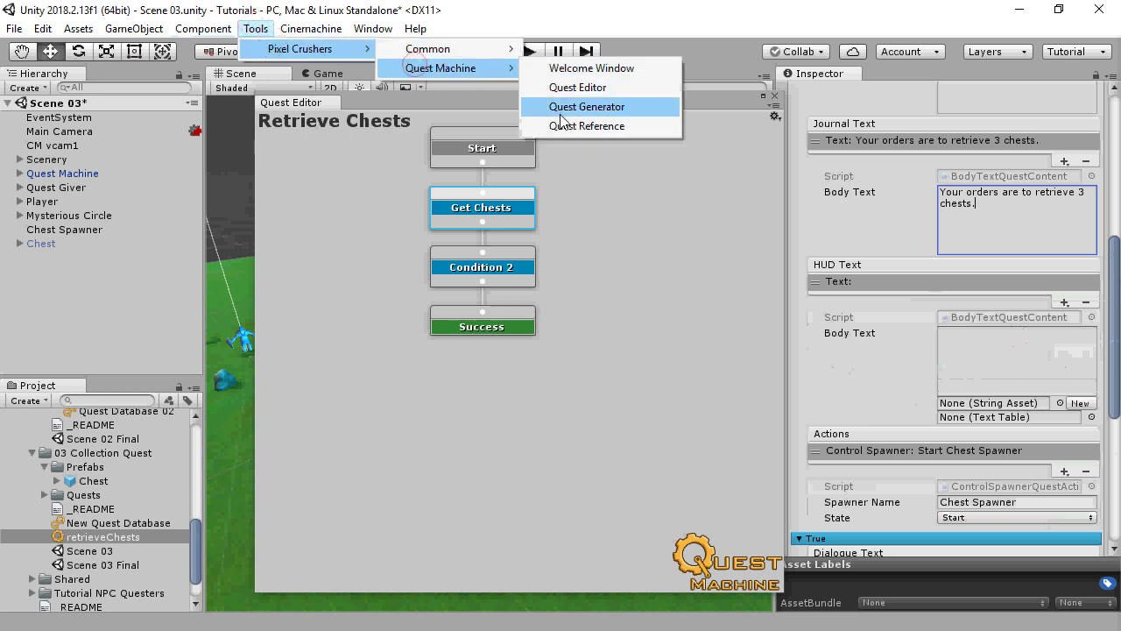
pyautogui.click(555, 129)
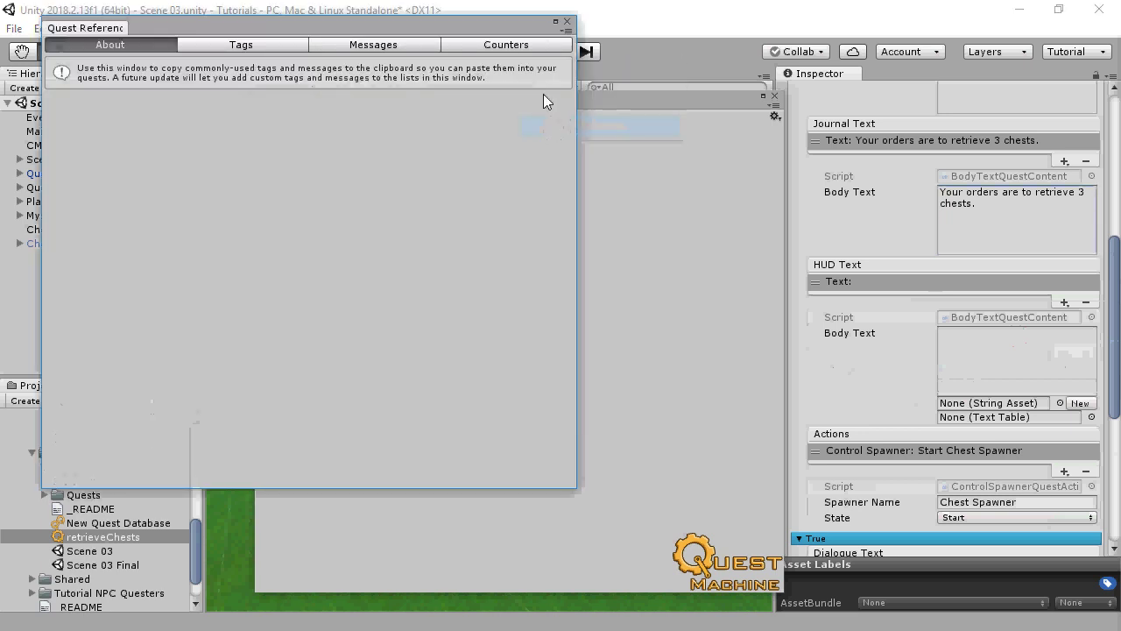
pyautogui.click(512, 48)
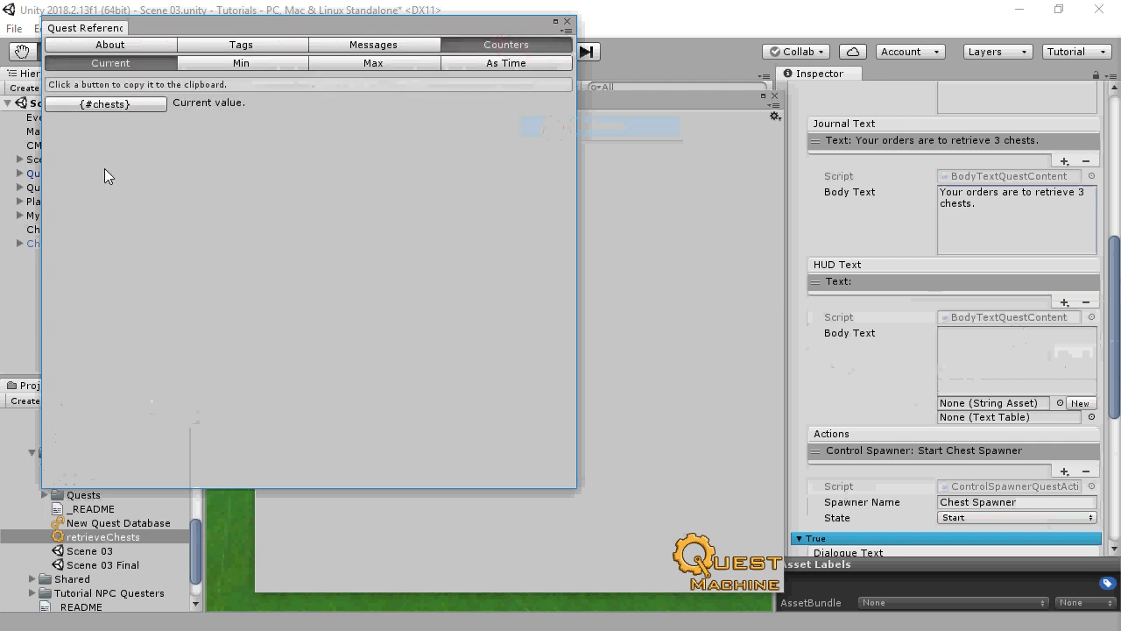
pyautogui.click(139, 105)
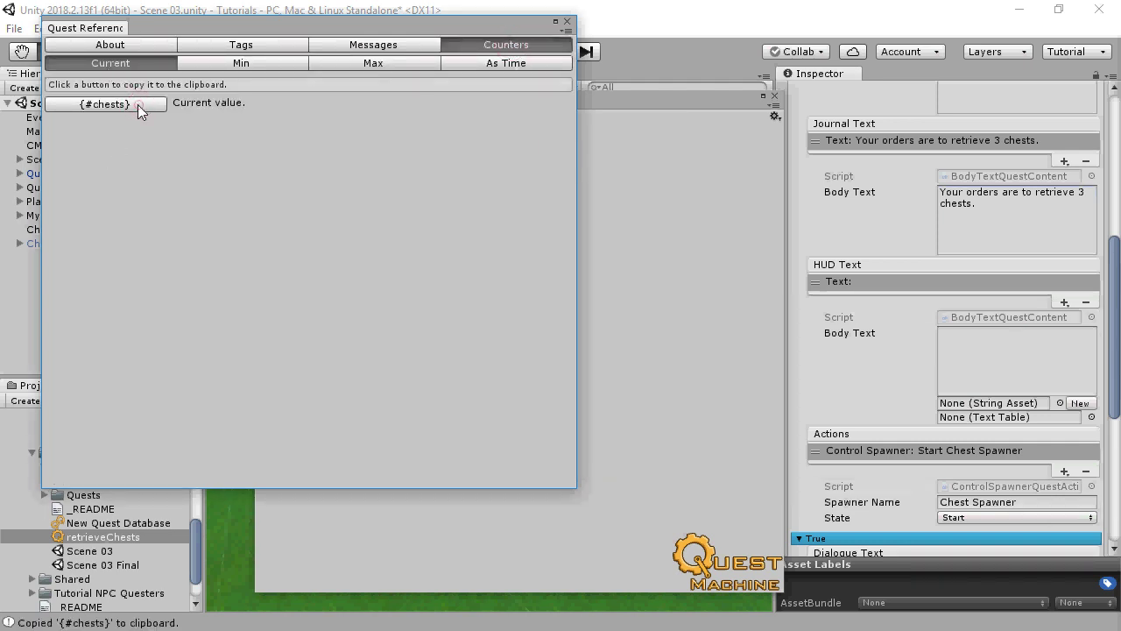
pyautogui.click(966, 349)
pyautogui.write('{#chests}')
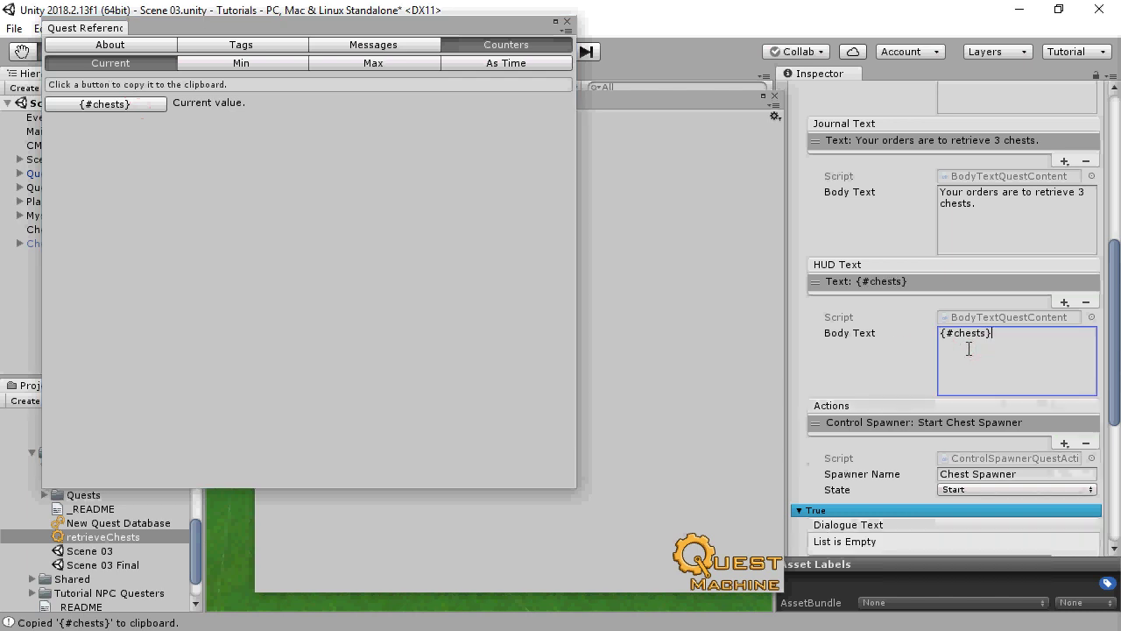
# Step: Append '/' and the max chests tag plus ' Chests' to the HUD text
pyautogui.click(333, 63)
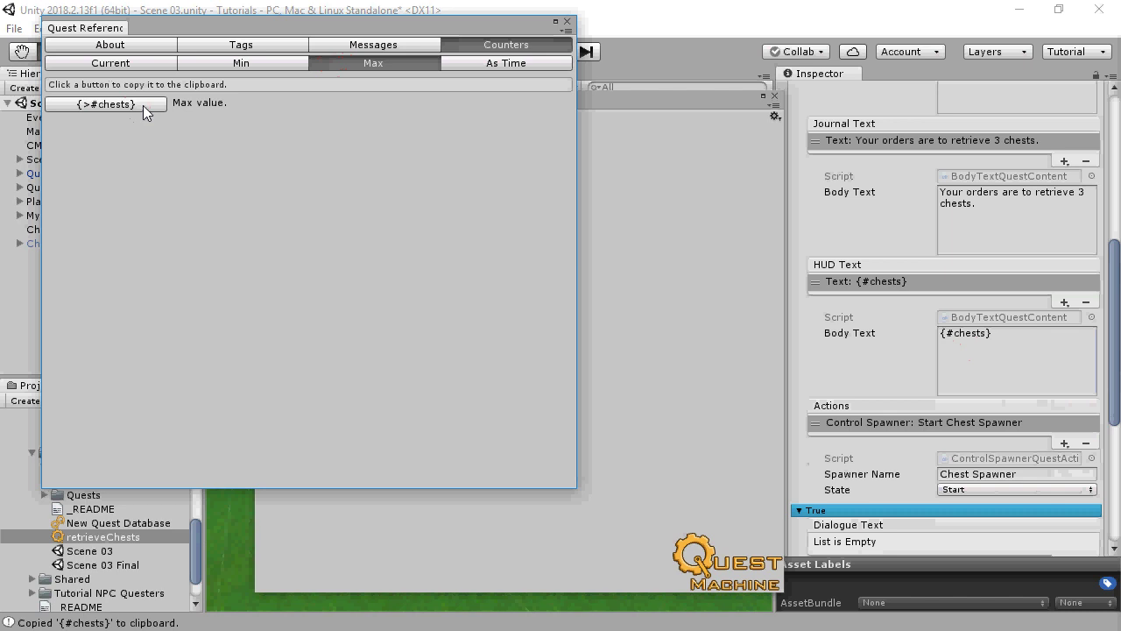
pyautogui.click(143, 105)
pyautogui.click(987, 340)
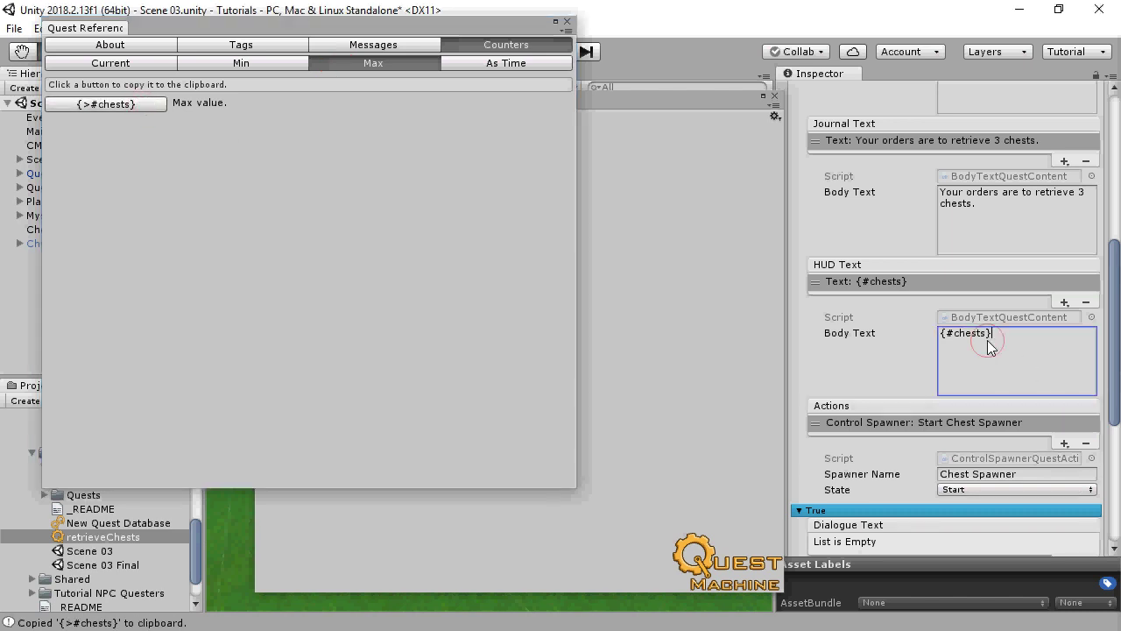
pyautogui.press('End')
pyautogui.write('/')
pyautogui.hotkey('ctrl', 'v')
pyautogui.write('Che')
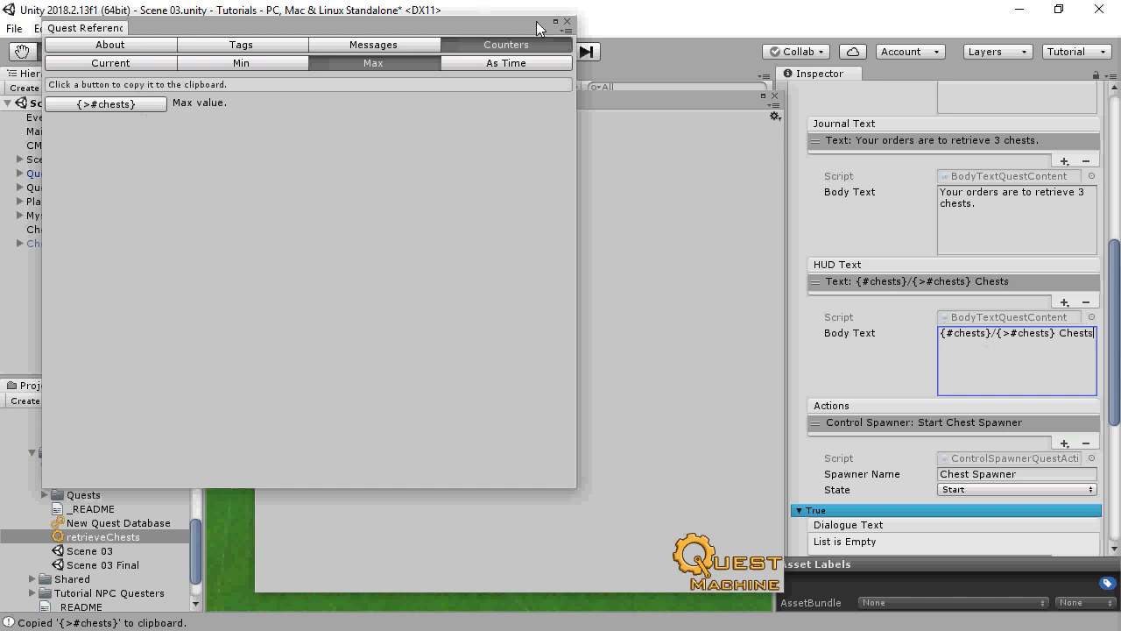
# Step: Close Quest Reference and add a Counter Quest Condition to Get Chests
pyautogui.click(567, 21)
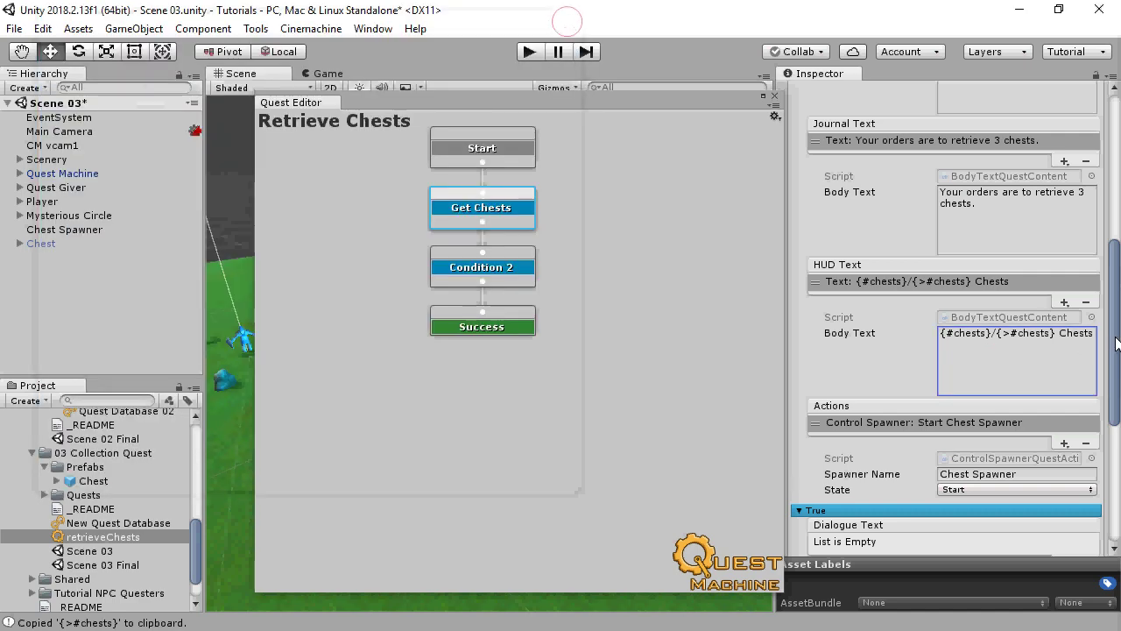
pyautogui.moveTo(1110, 337); pyautogui.dragTo(1111, 450)
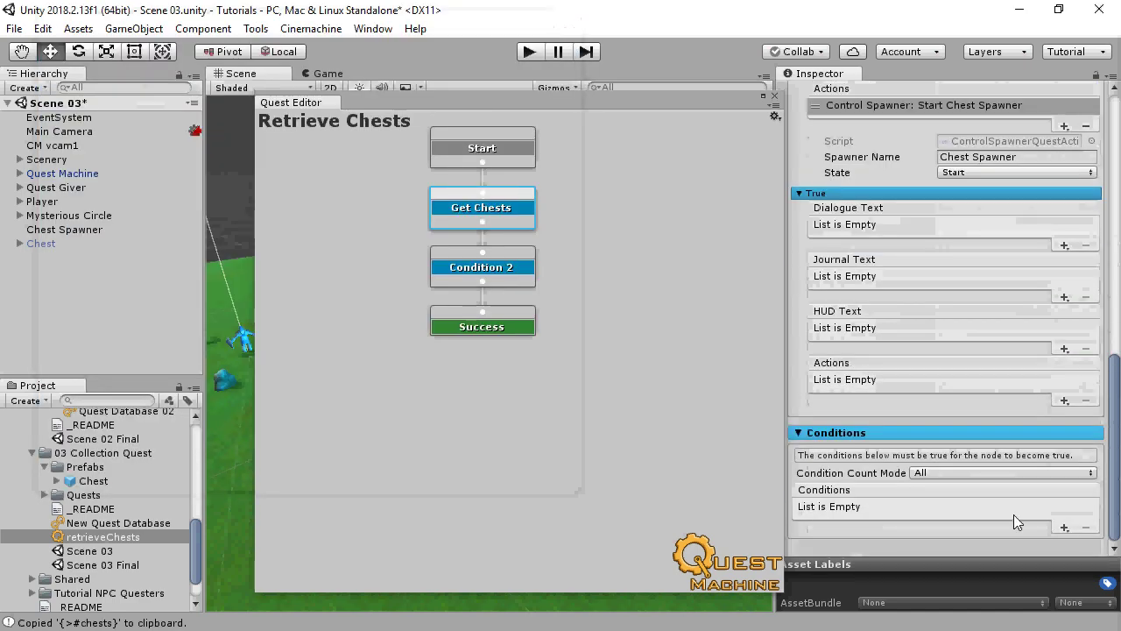
pyautogui.click(1065, 528)
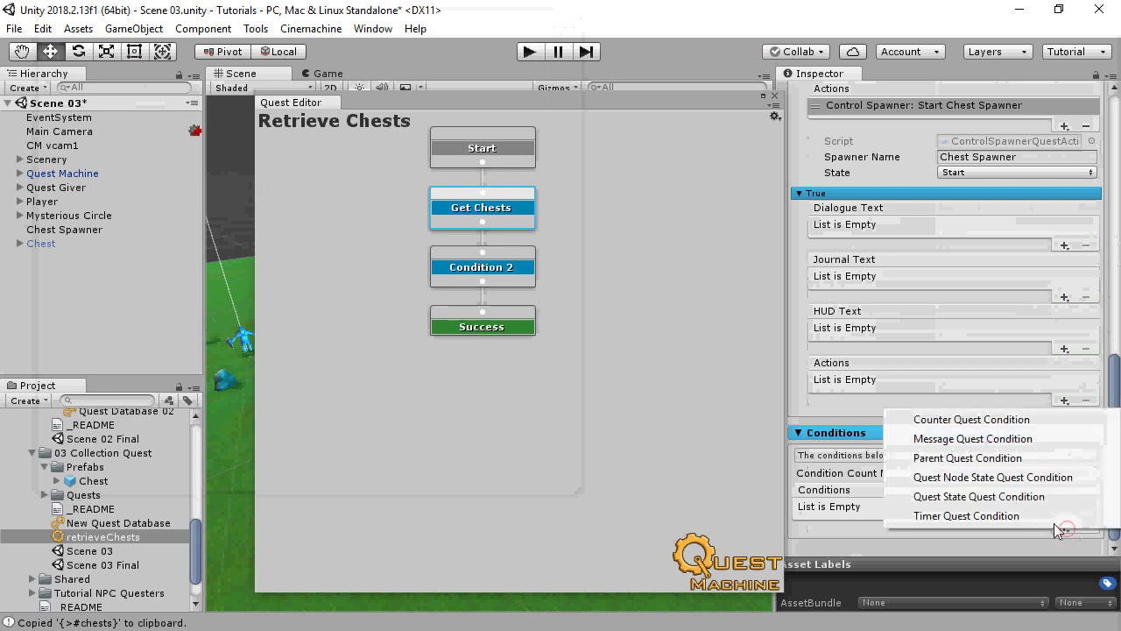
pyautogui.click(963, 421)
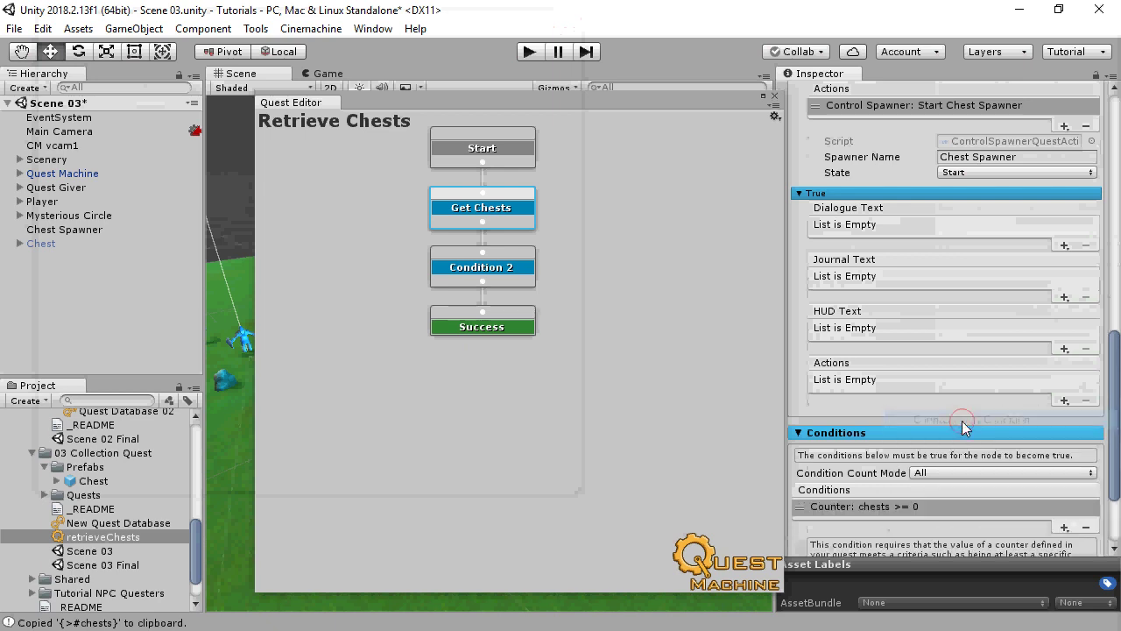
pyautogui.scroll(-3, 1114, 440)
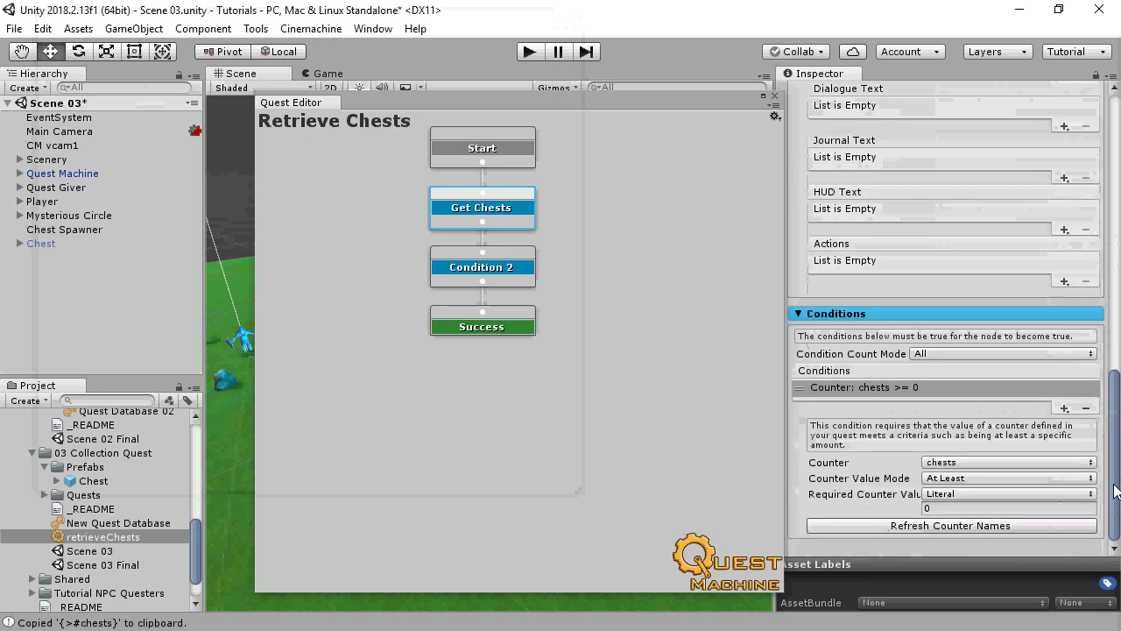
# Step: Set the condition's Required Counter Value to the chests counter's Max Value
pyautogui.click(949, 508)
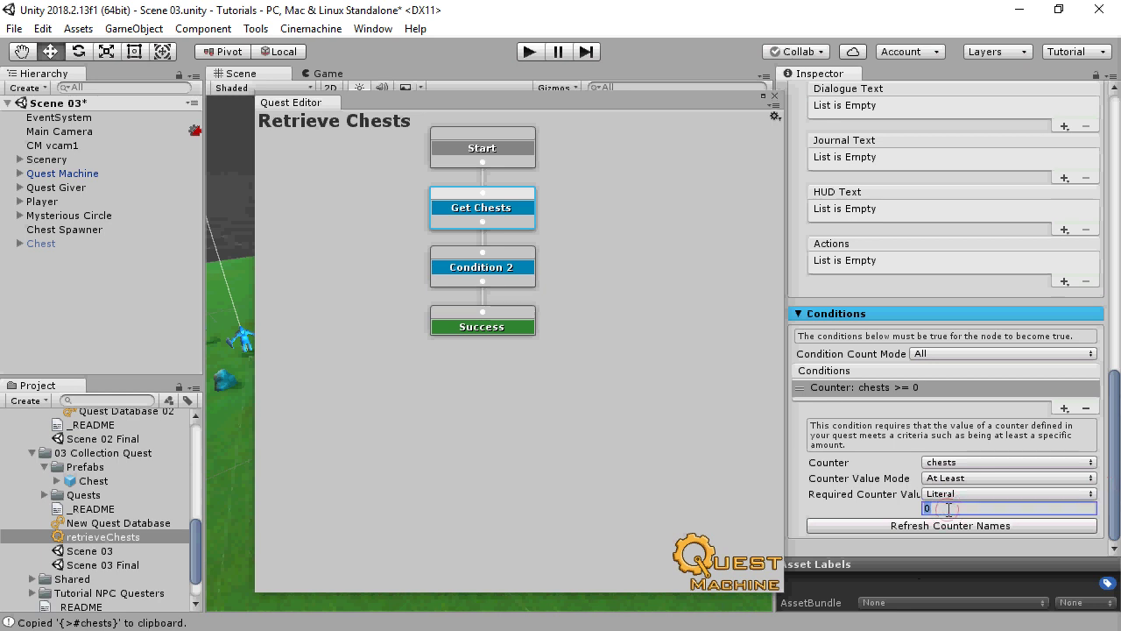
pyautogui.write('3')
pyautogui.click(962, 493)
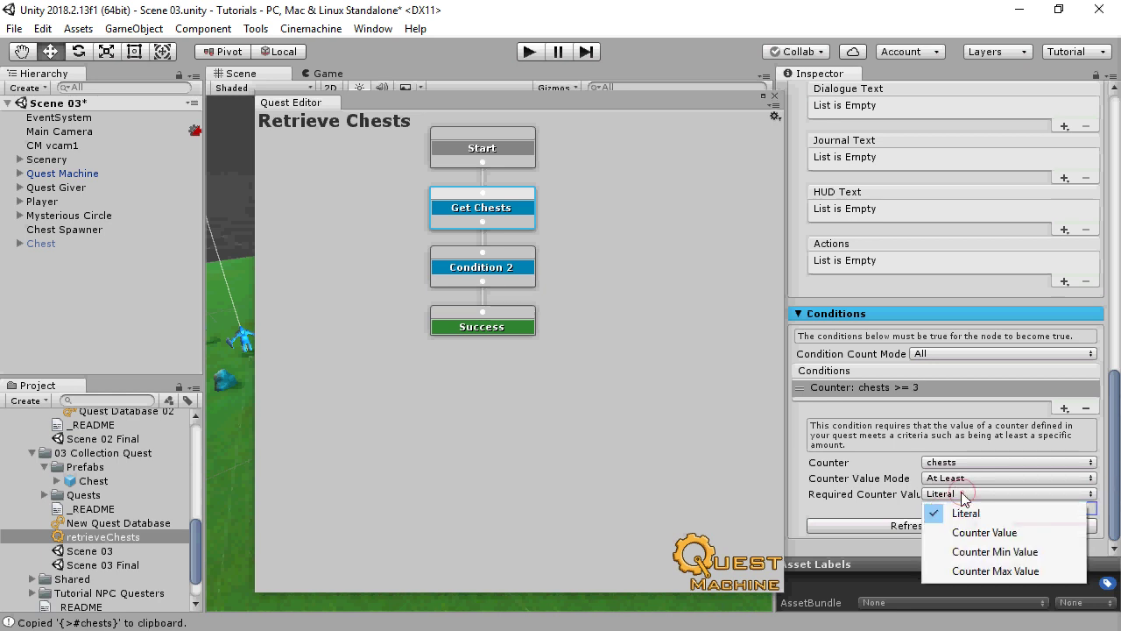
pyautogui.click(982, 571)
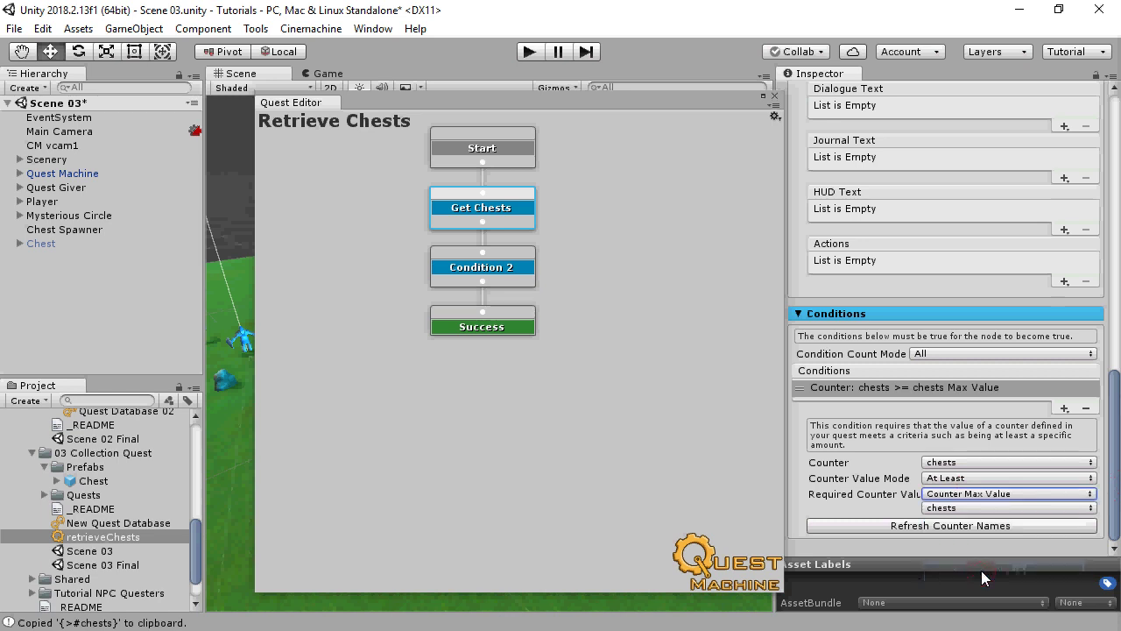
pyautogui.click(517, 267)
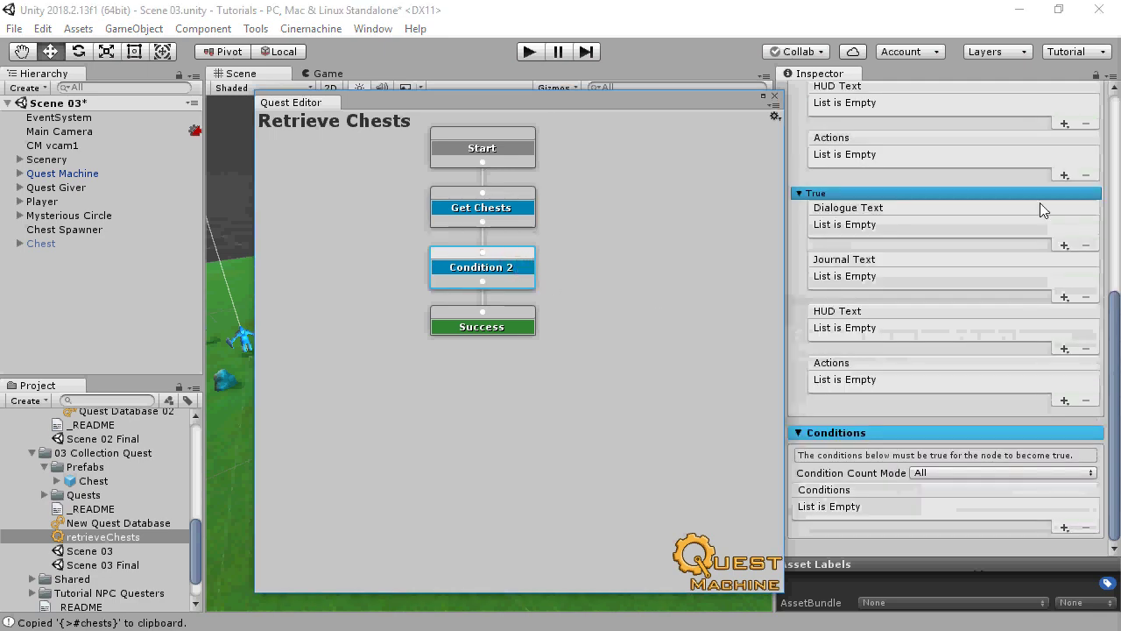
# Step: Rename Condition 2 to 'Return' with dialogue 'Good job! Our troops need these supplies.'
pyautogui.moveTo(1117, 326); pyautogui.dragTo(1077, 120)
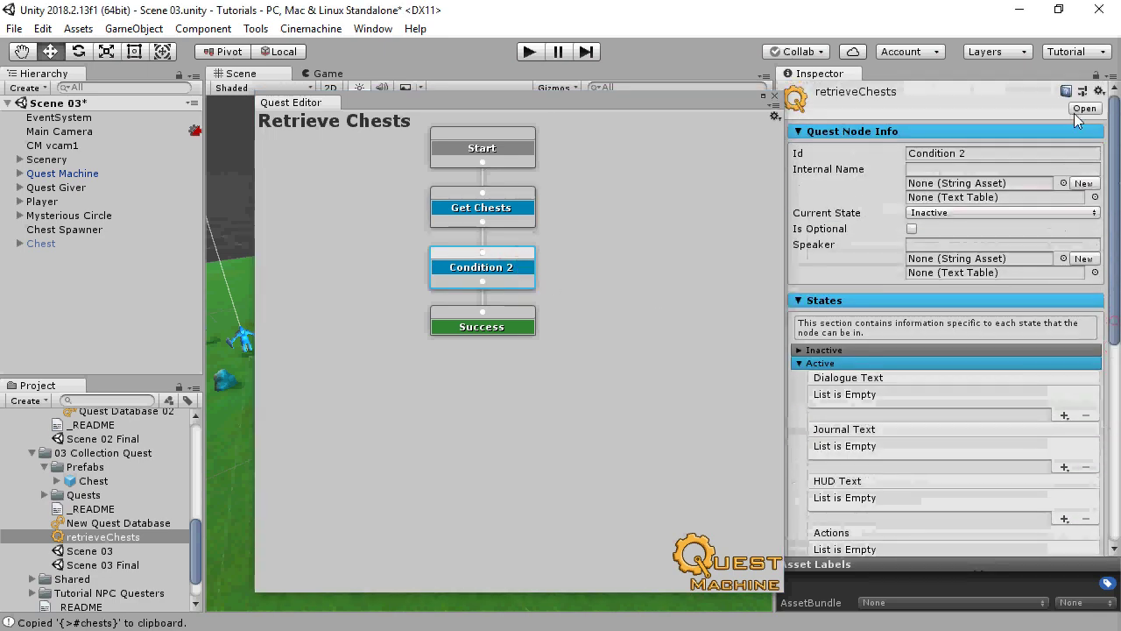
pyautogui.click(998, 154)
pyautogui.write('Return')
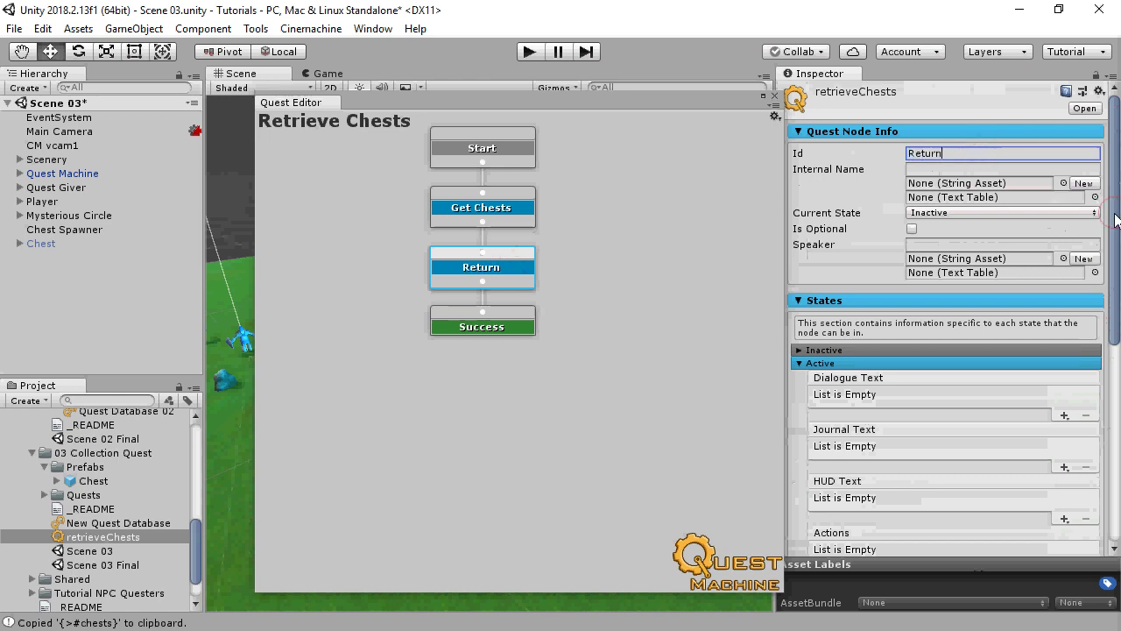
pyautogui.moveTo(1117, 219); pyautogui.dragTo(1117, 311)
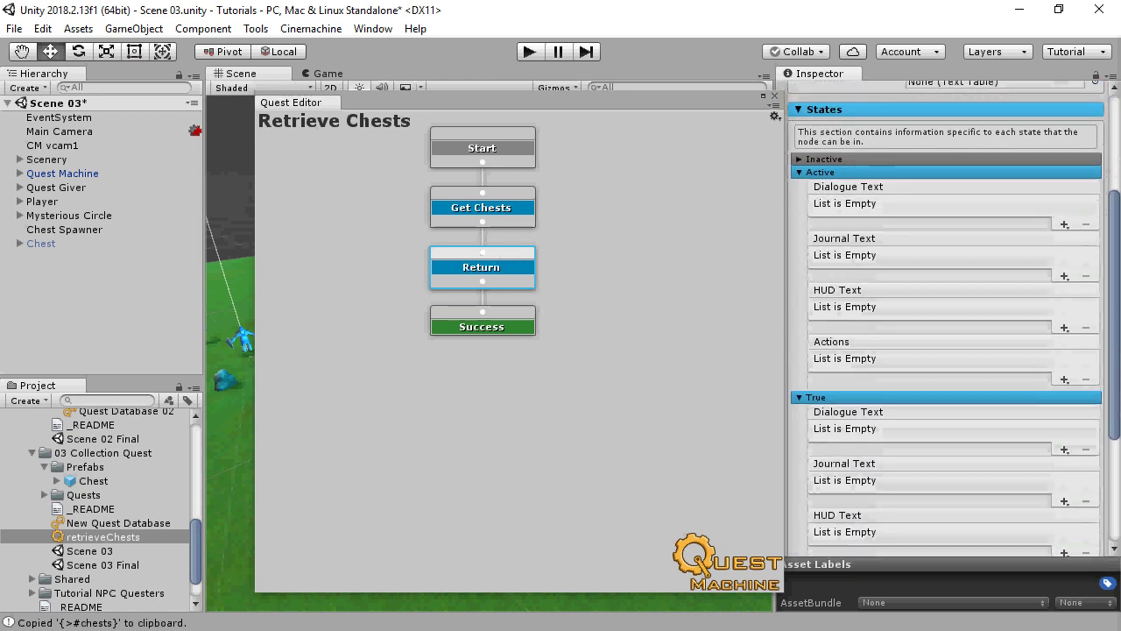
pyautogui.click(1063, 223)
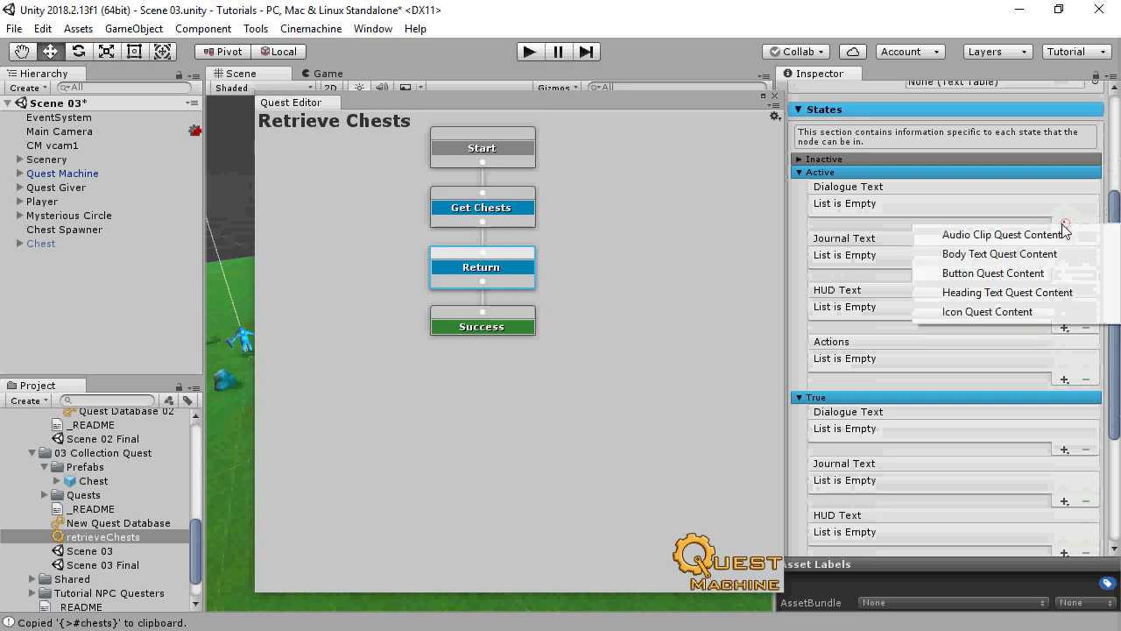
pyautogui.click(1008, 255)
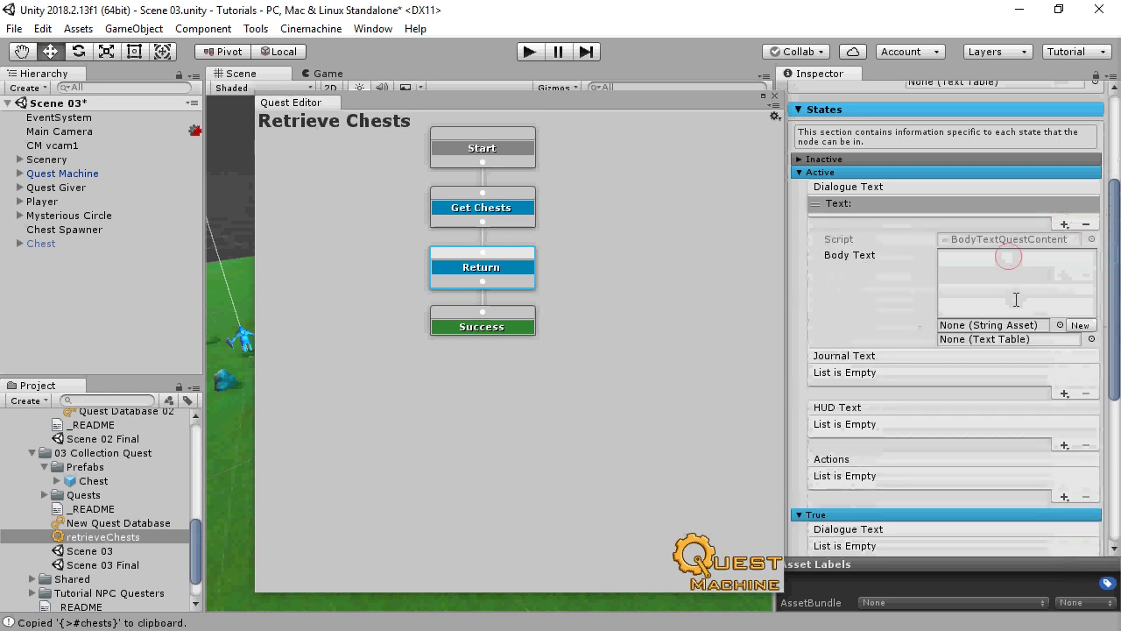
pyautogui.click(1014, 298)
pyautogui.write('Good job!')
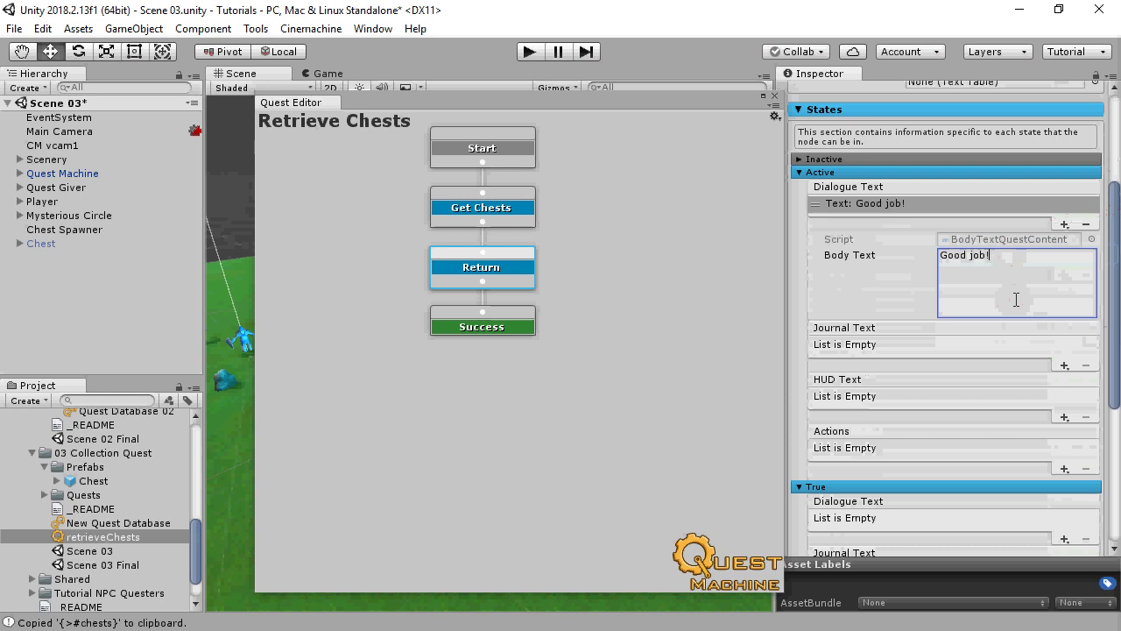
pyautogui.write(' Our troo')
pyautogui.write('ps ')
pyautogui.write('need these supplies.')
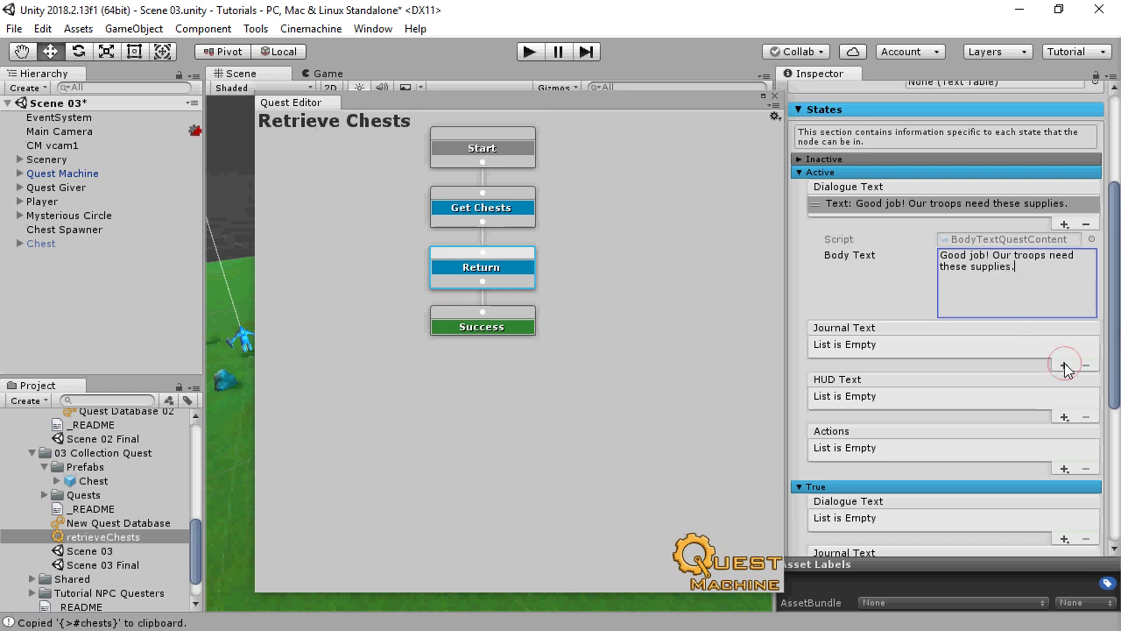
# Step: Add a journal body text beginning 'Return to the captain with the…'
pyautogui.click(1064, 365)
pyautogui.click(1010, 387)
pyautogui.click(975, 413)
pyautogui.write('Retu')
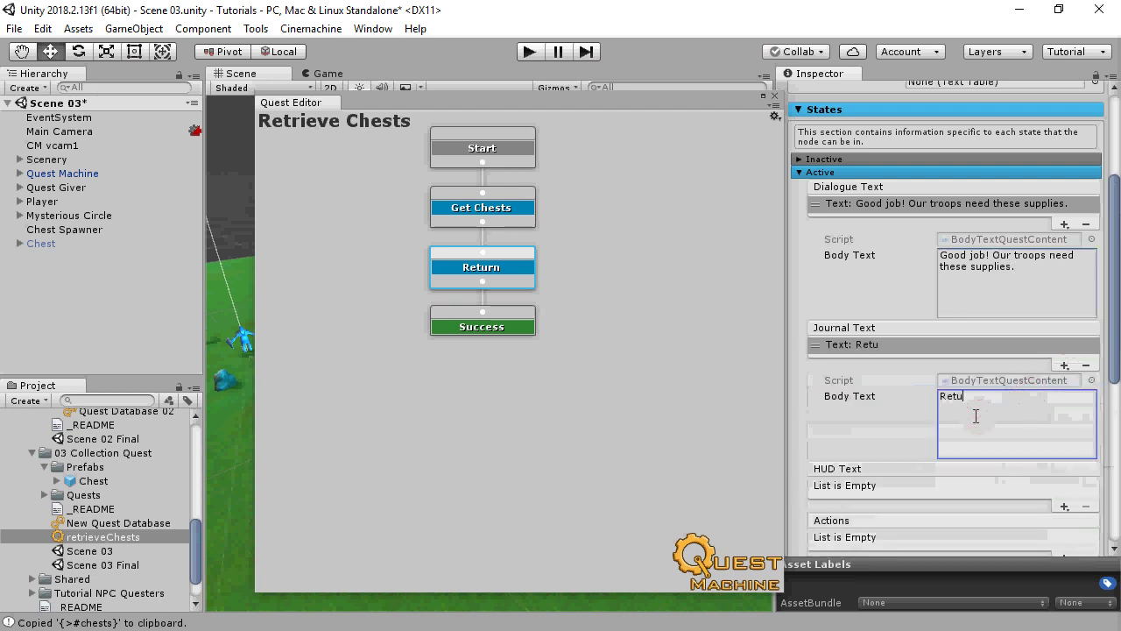
pyautogui.write('rn to the captain')
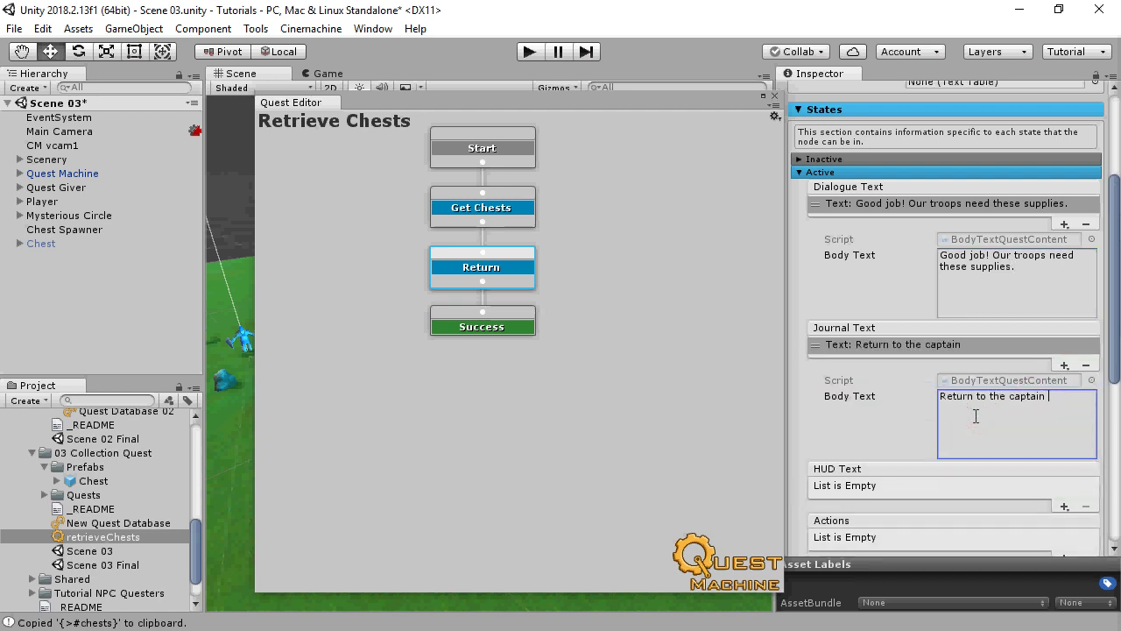
pyautogui.write(' with the chests.')
# Step: Add a HUD body text reading 'Return to Captain'
pyautogui.click(1063, 506)
pyautogui.click(1007, 534)
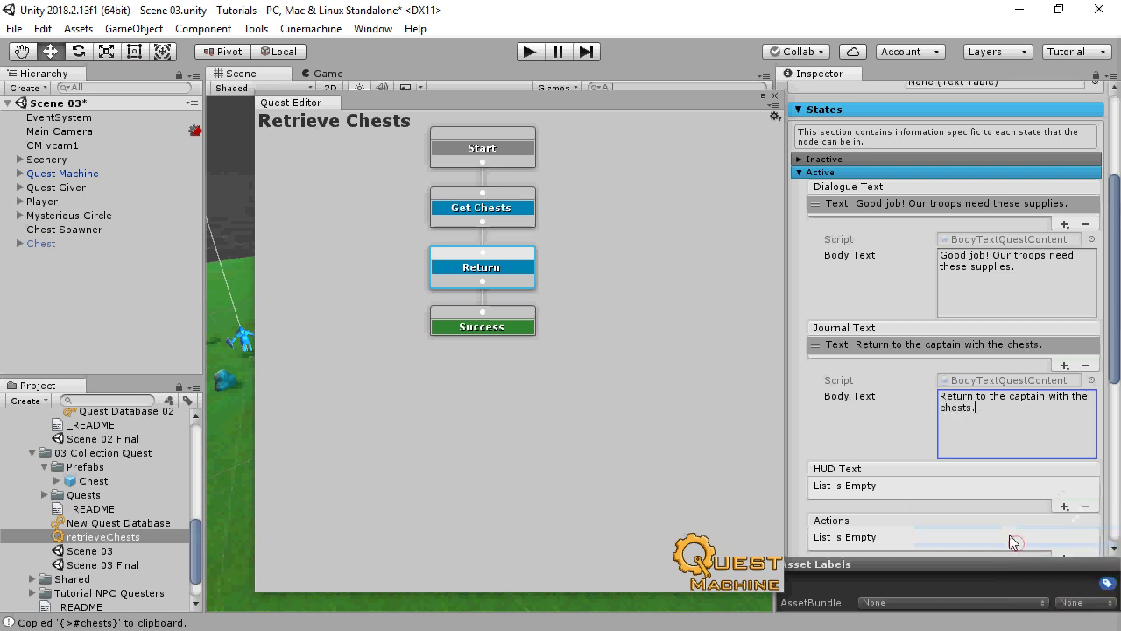
pyautogui.scroll(-5, 949, 345)
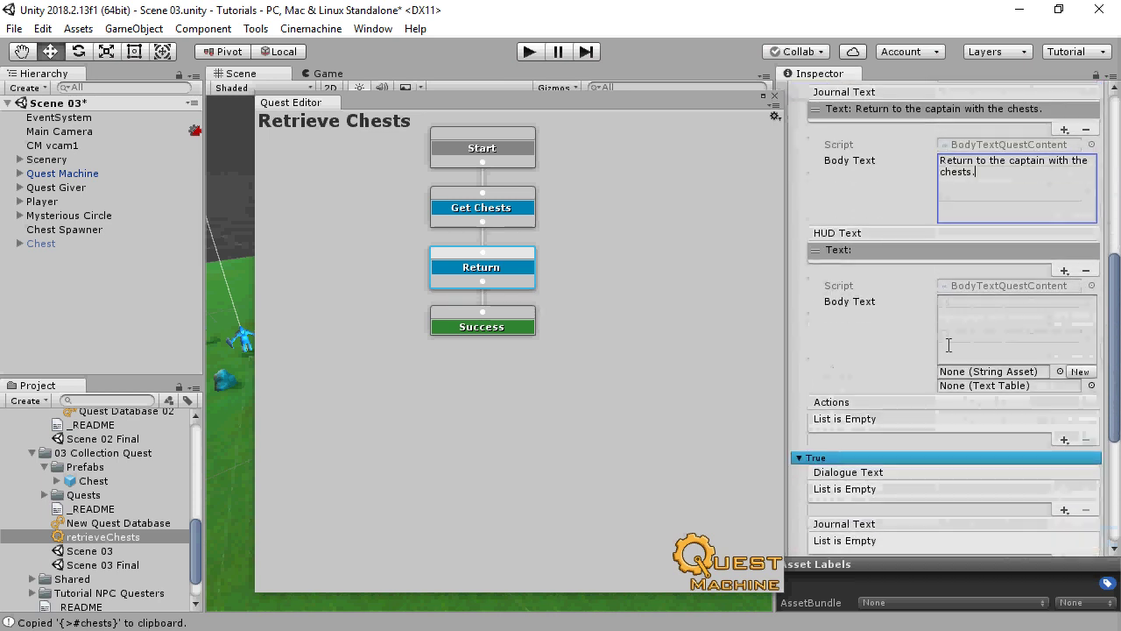
pyautogui.click(972, 348)
pyautogui.write('Return to Captain')
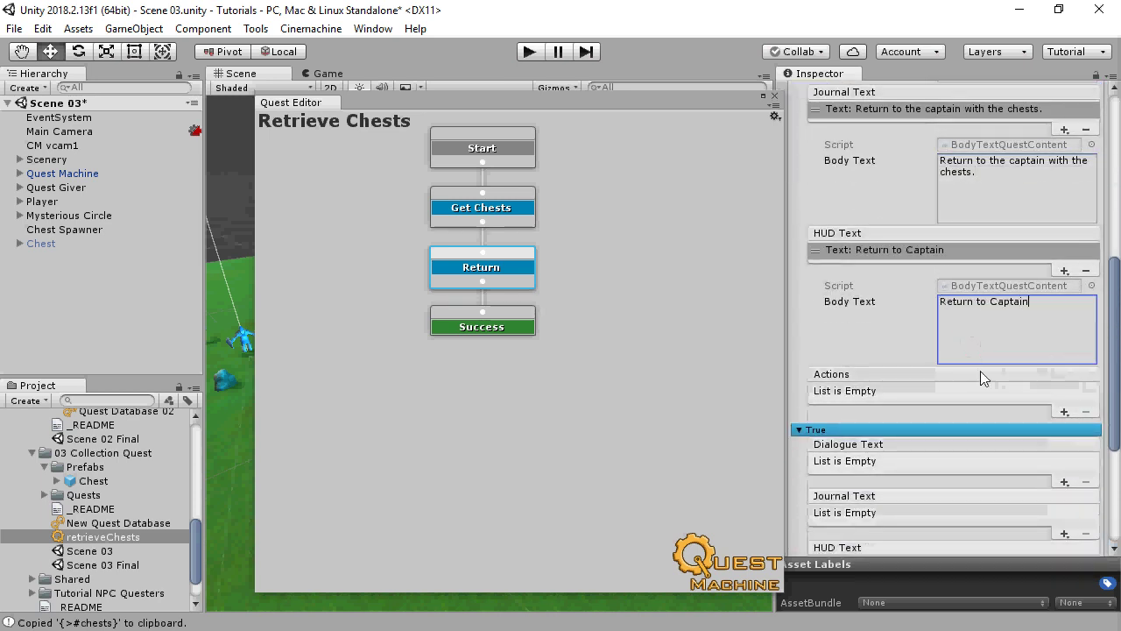
pyautogui.scroll(-5, 1114, 351)
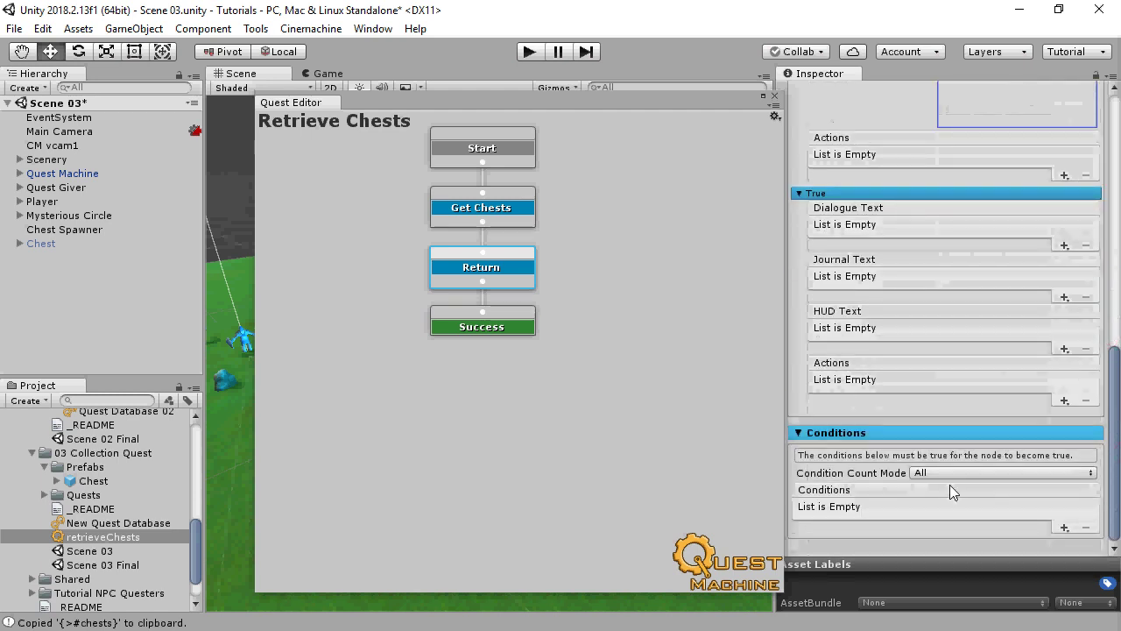
# Step: Add a Message Quest Condition to the Return node
pyautogui.click(1065, 529)
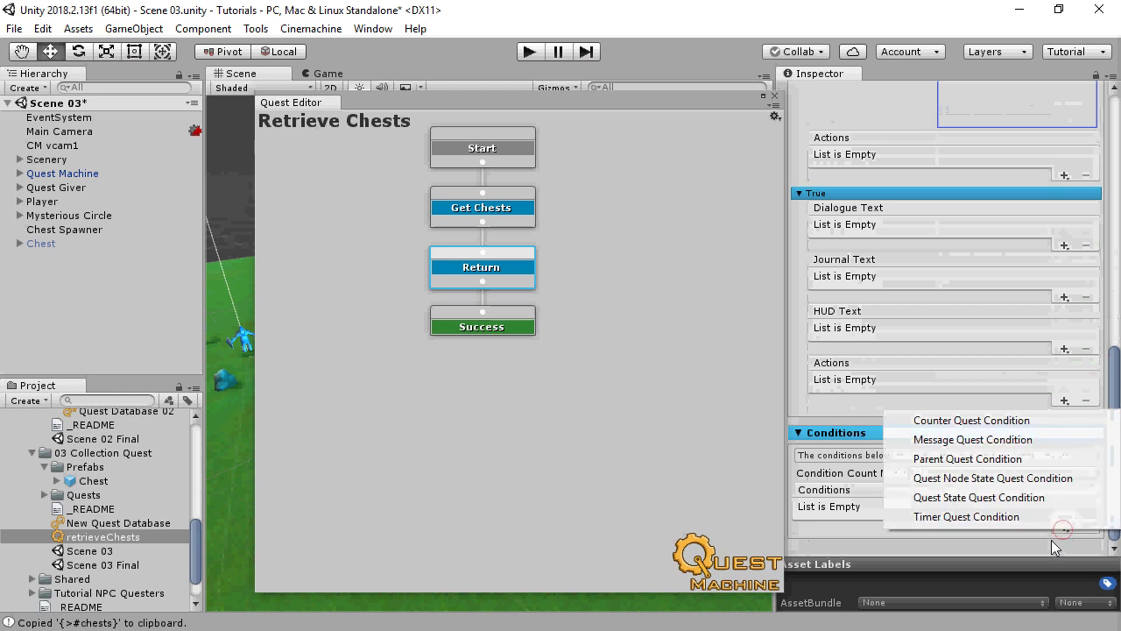
pyautogui.click(967, 440)
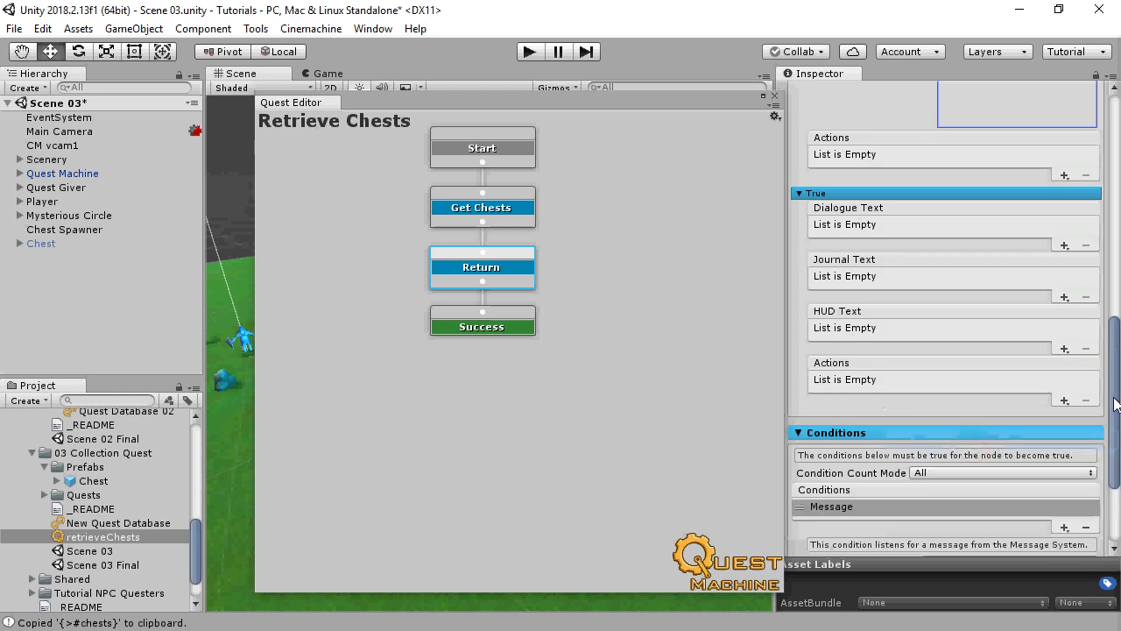
pyautogui.scroll(-3, 1117, 403)
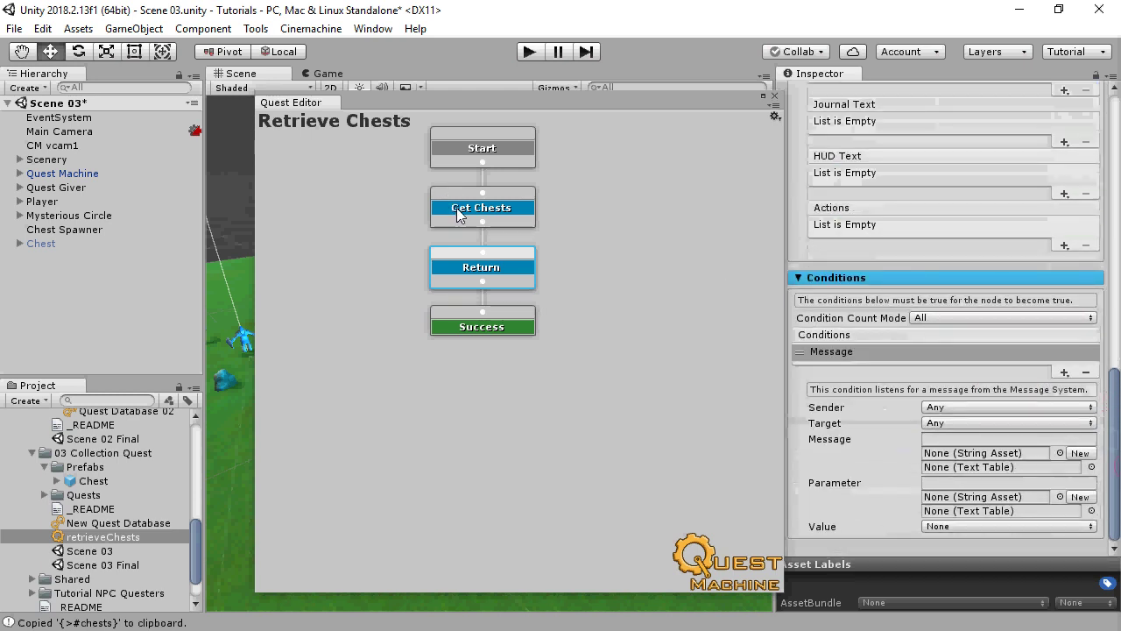
# Step: Copy the Discussed Quest message from the Quest Machine Quest Reference window
pyautogui.click(255, 29)
pyautogui.moveTo(289, 50)
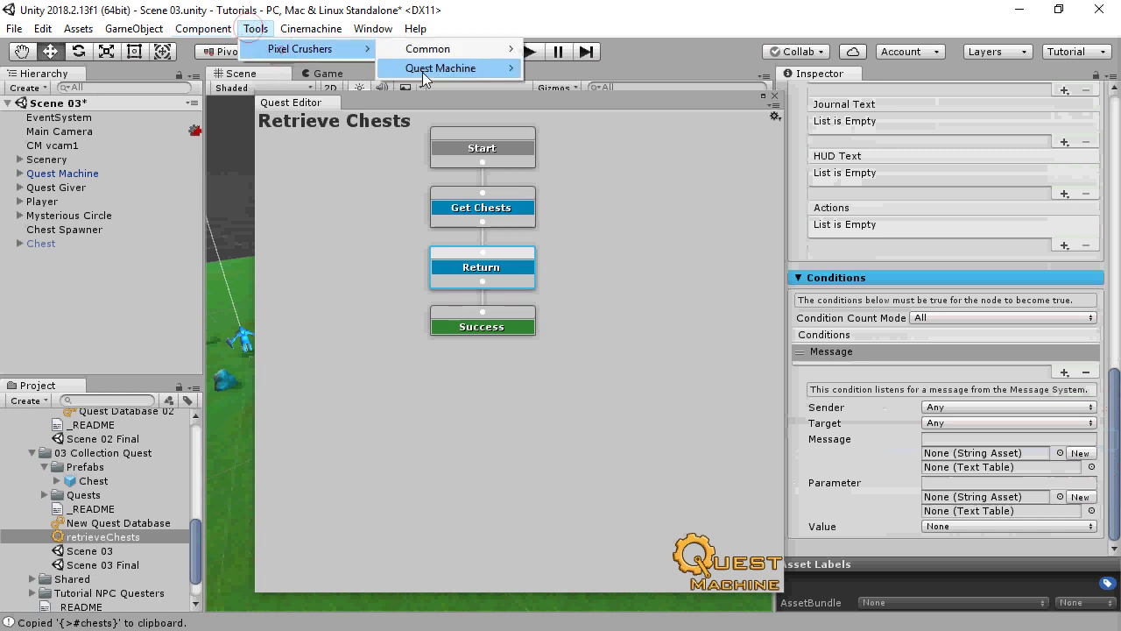
pyautogui.moveTo(438, 70)
pyautogui.click(560, 126)
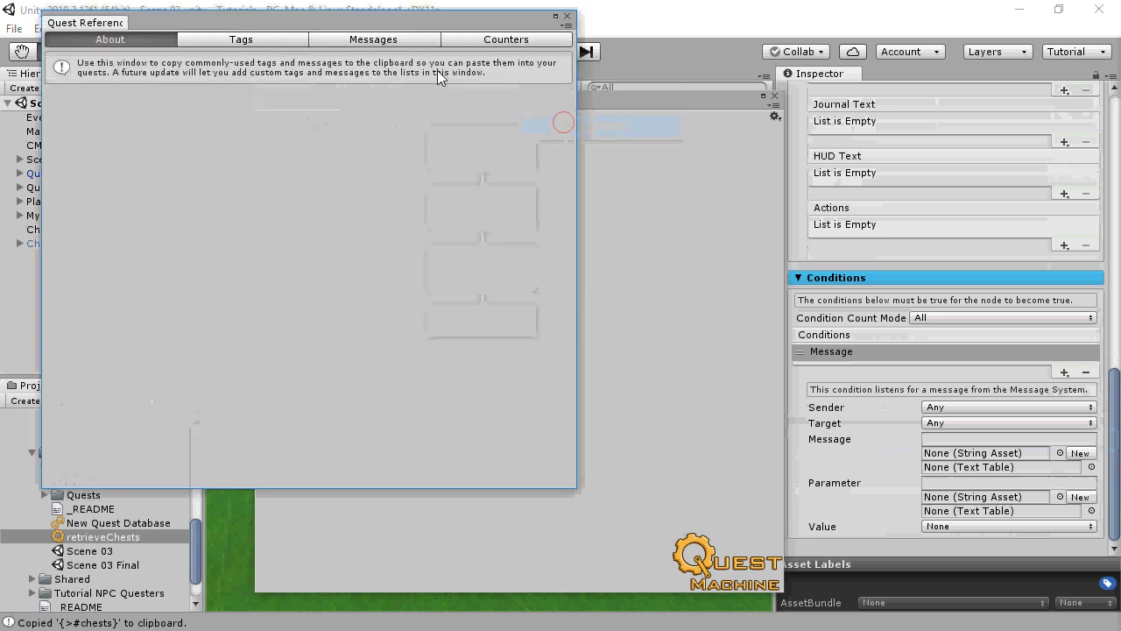
pyautogui.click(345, 41)
pyautogui.click(105, 143)
pyautogui.click(568, 17)
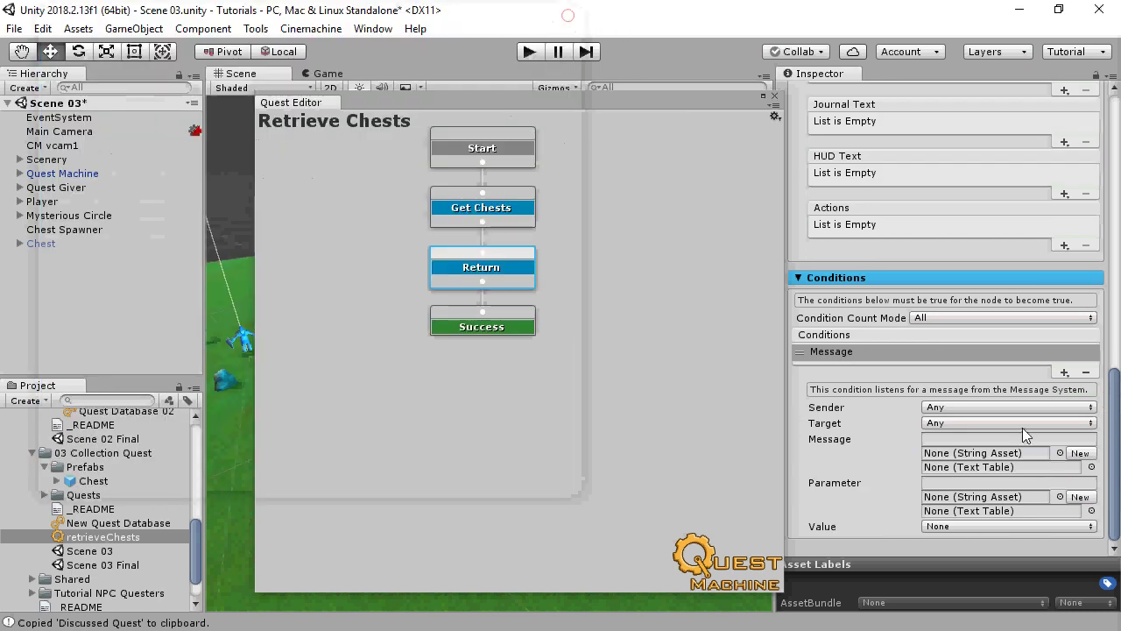
# Step: Paste Discussed Quest as the condition's message, set parameter retrieveChests, and close the Quest Editor
pyautogui.click(989, 438)
pyautogui.write('Discussed Quest')
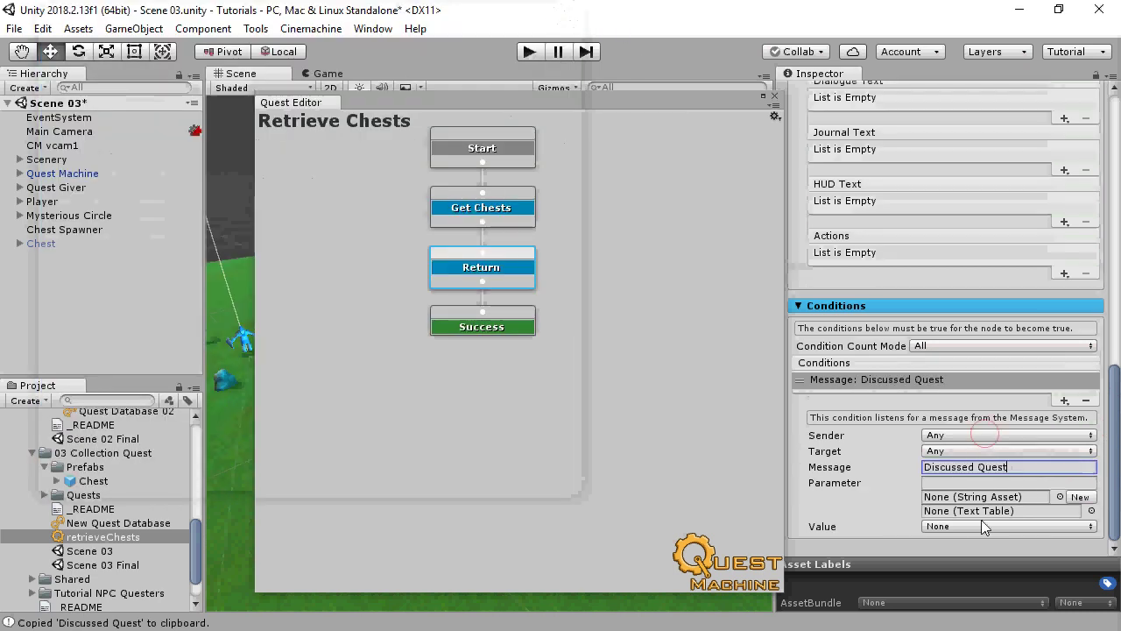
pyautogui.click(945, 481)
pyautogui.write('retrieveChests')
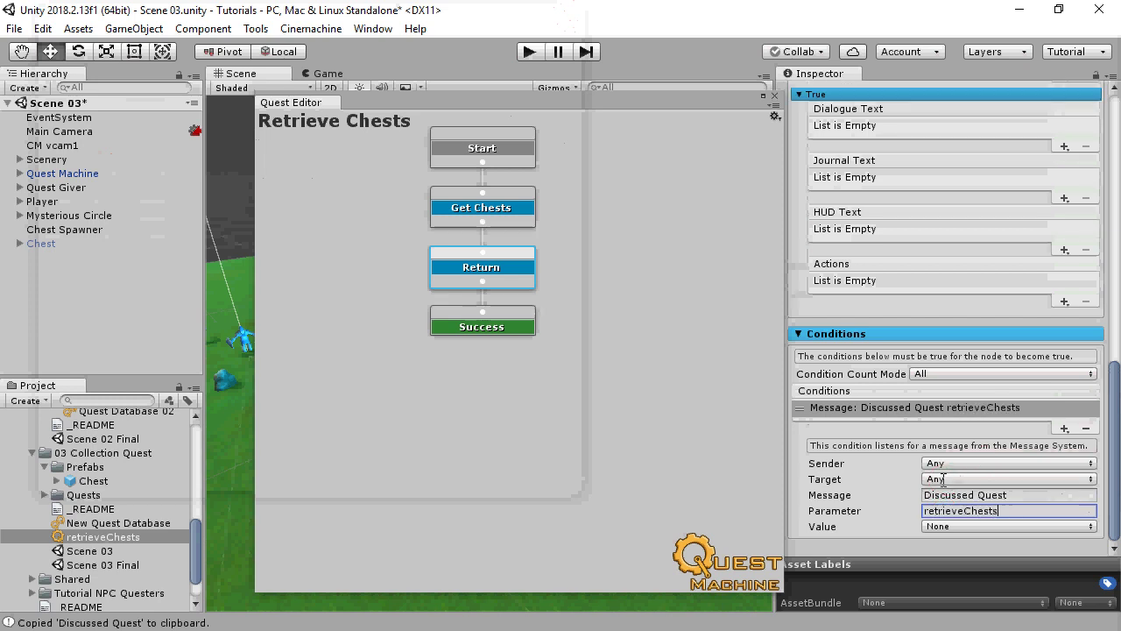
pyautogui.click(774, 97)
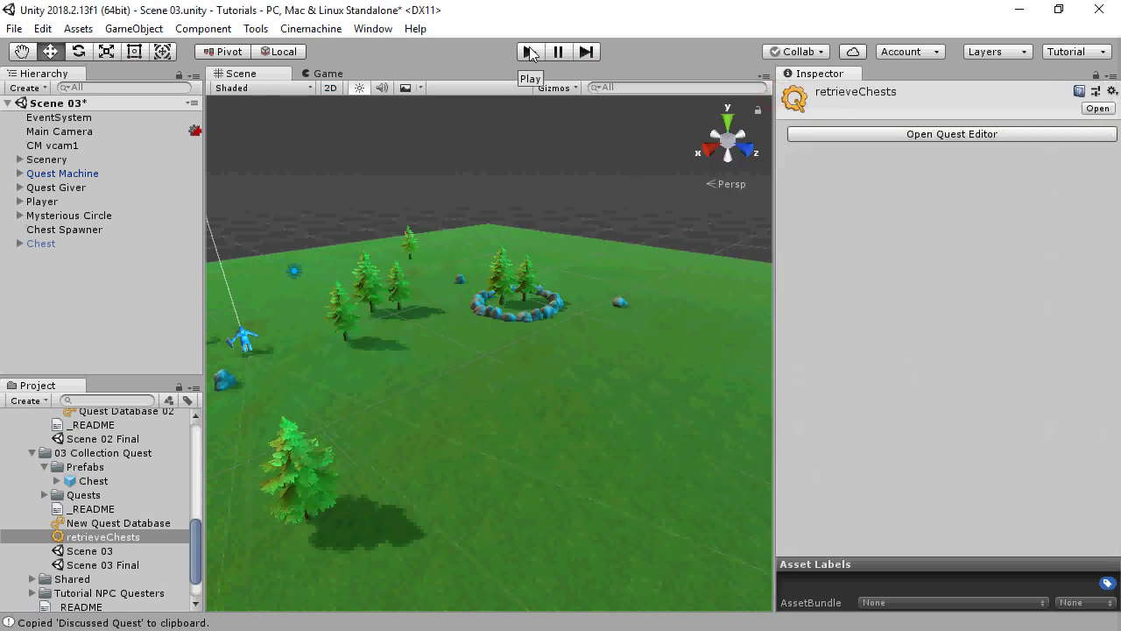
# Step: Enter play mode and accept the Explore the Mysterious Circle and Retrieve Chests quests
pyautogui.moveTo(774, 155); pyautogui.dragTo(1056, 193)
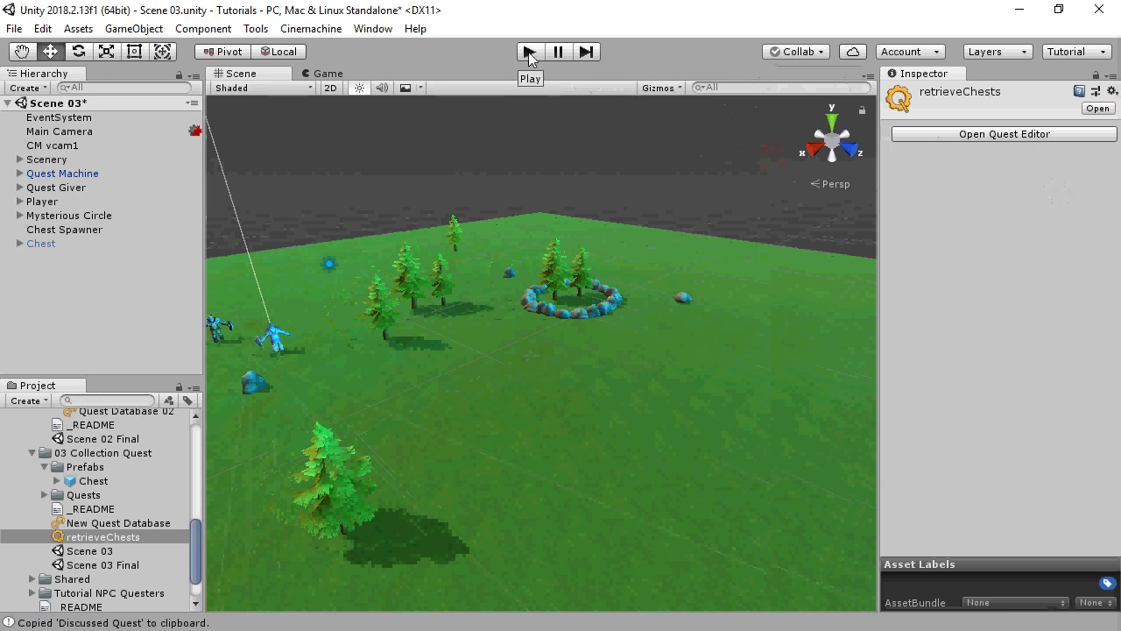
pyautogui.click(529, 52)
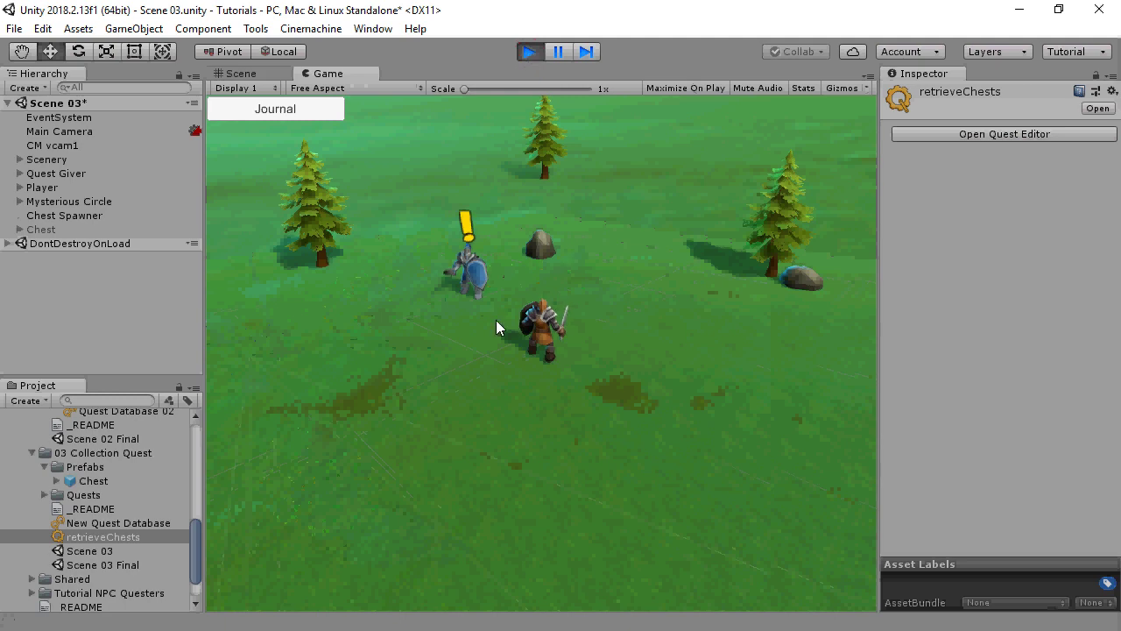
pyautogui.click(478, 315)
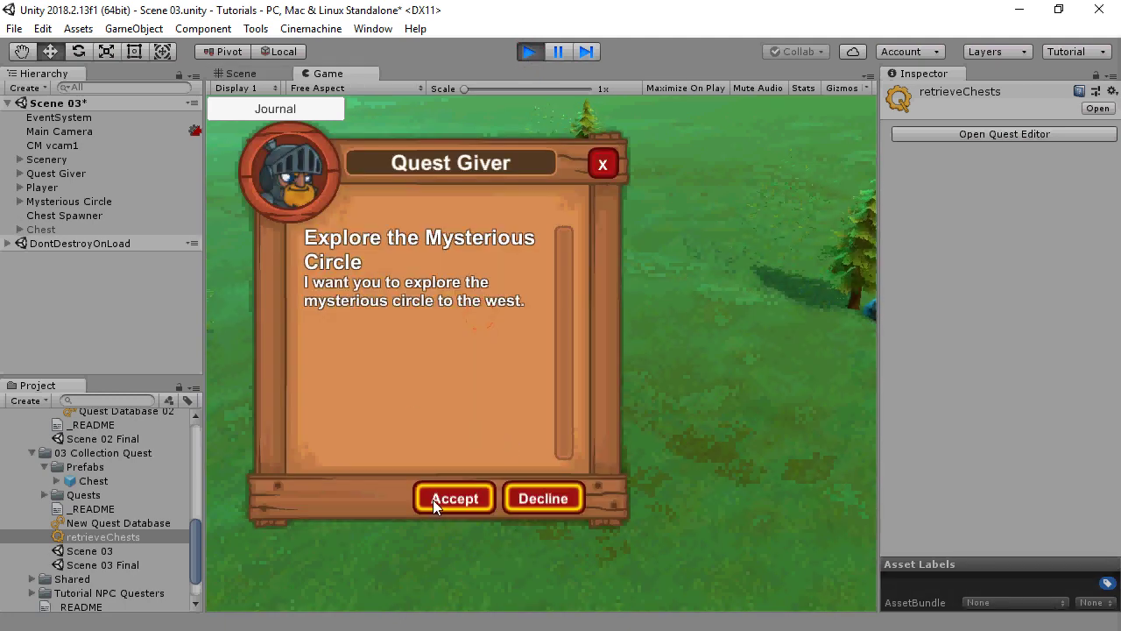
pyautogui.click(433, 499)
pyautogui.click(260, 321)
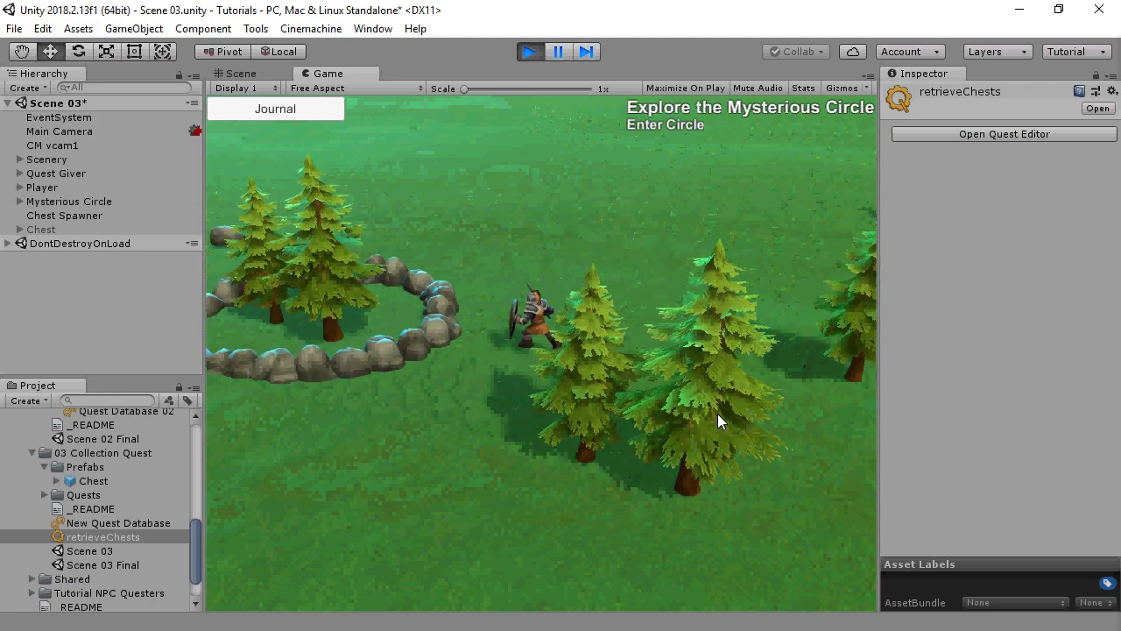
pyautogui.click(742, 396)
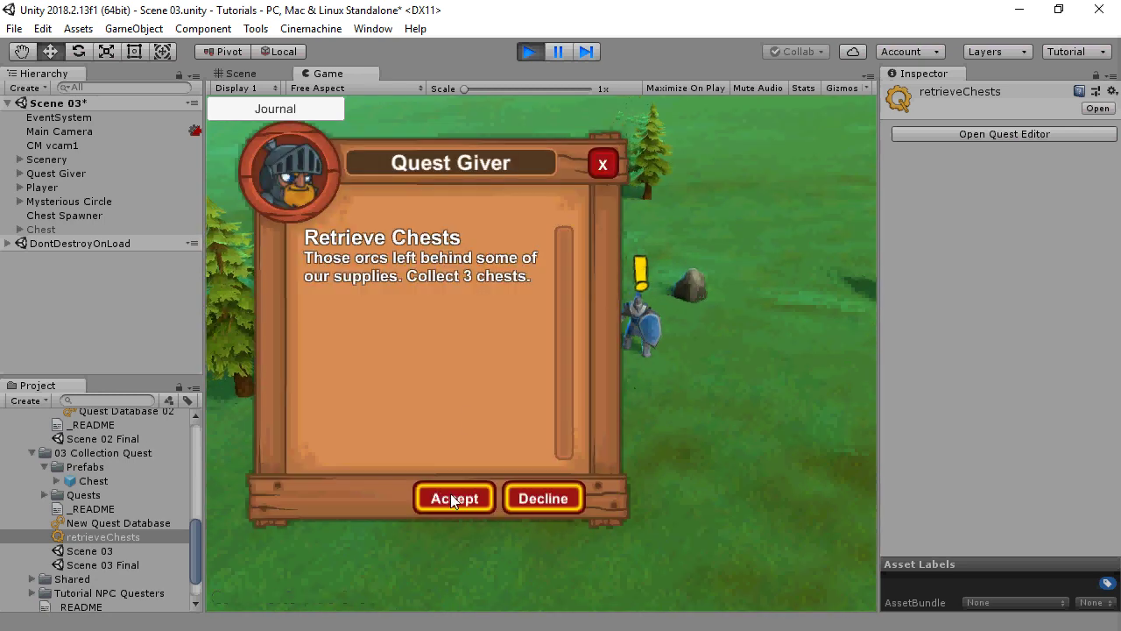
pyautogui.click(451, 499)
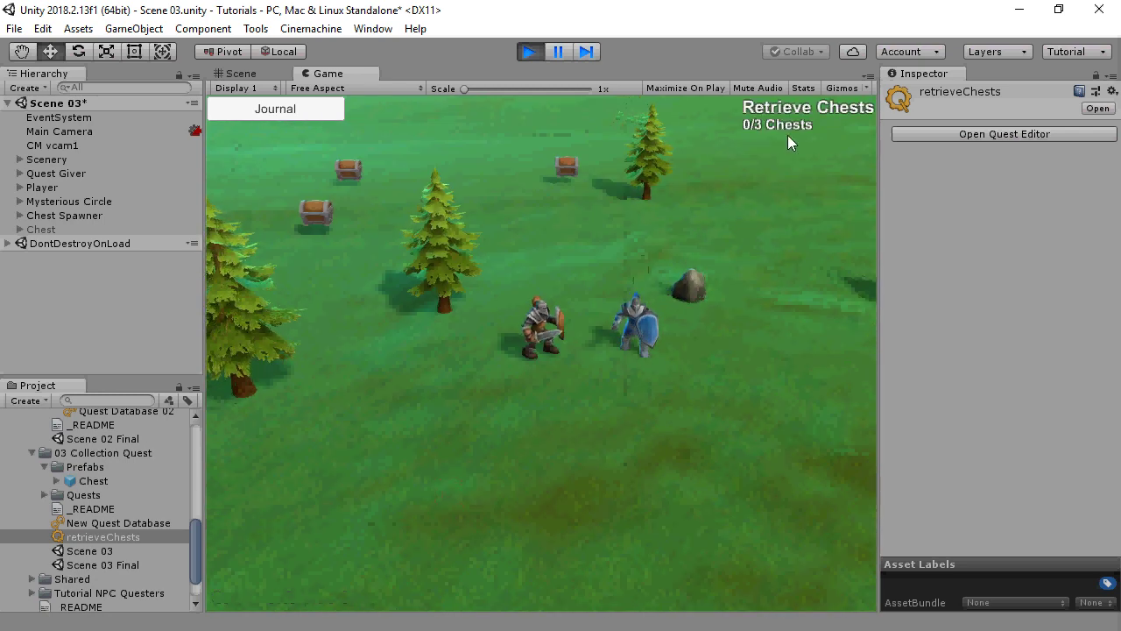
# Step: Collect the spawned chests and walk back to the captain to finish
pyautogui.click(305, 215)
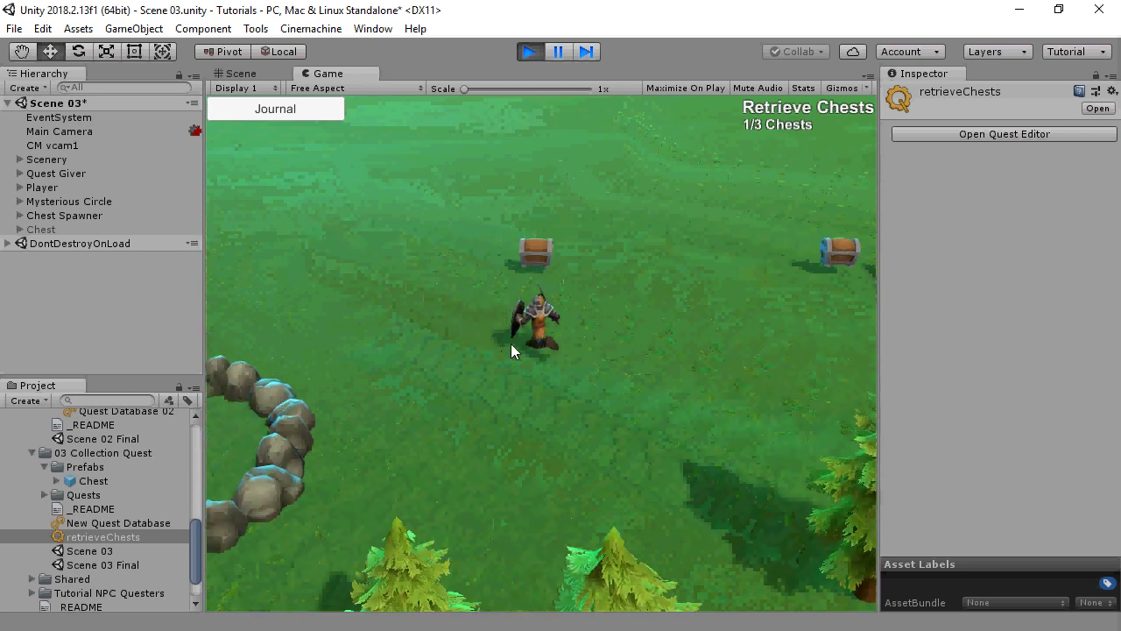
pyautogui.click(565, 266)
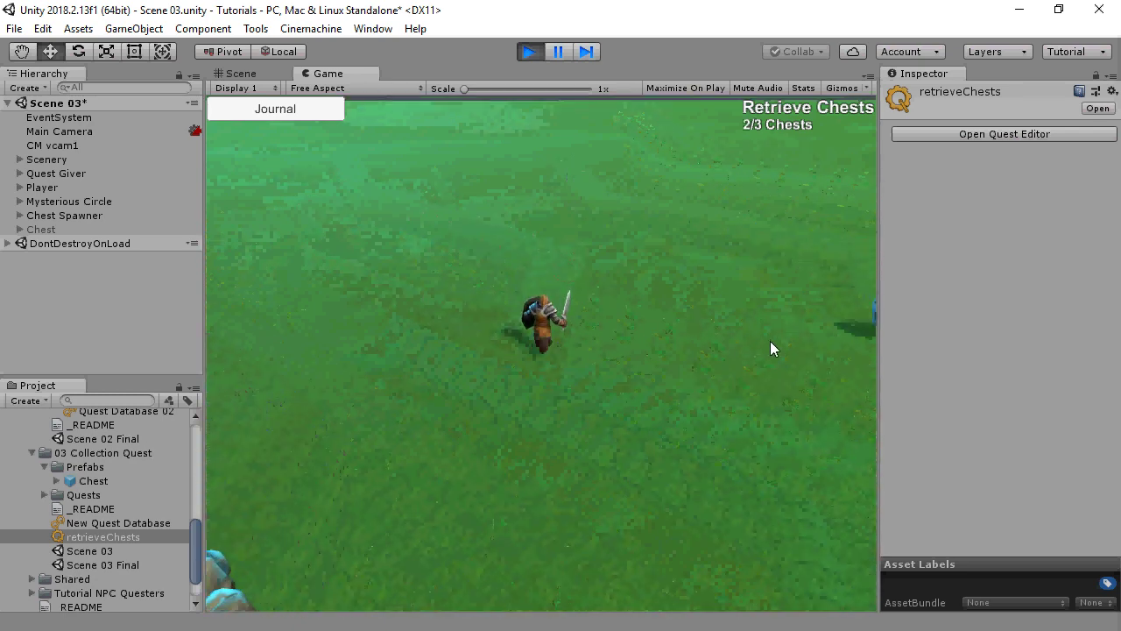
pyautogui.click(809, 380)
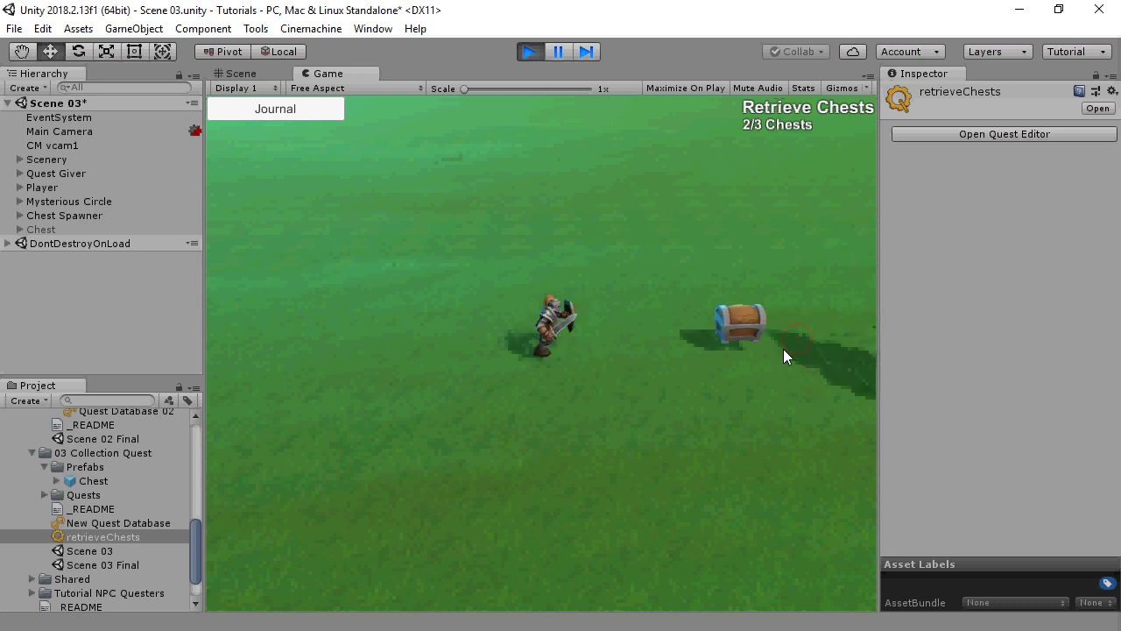
pyautogui.click(561, 517)
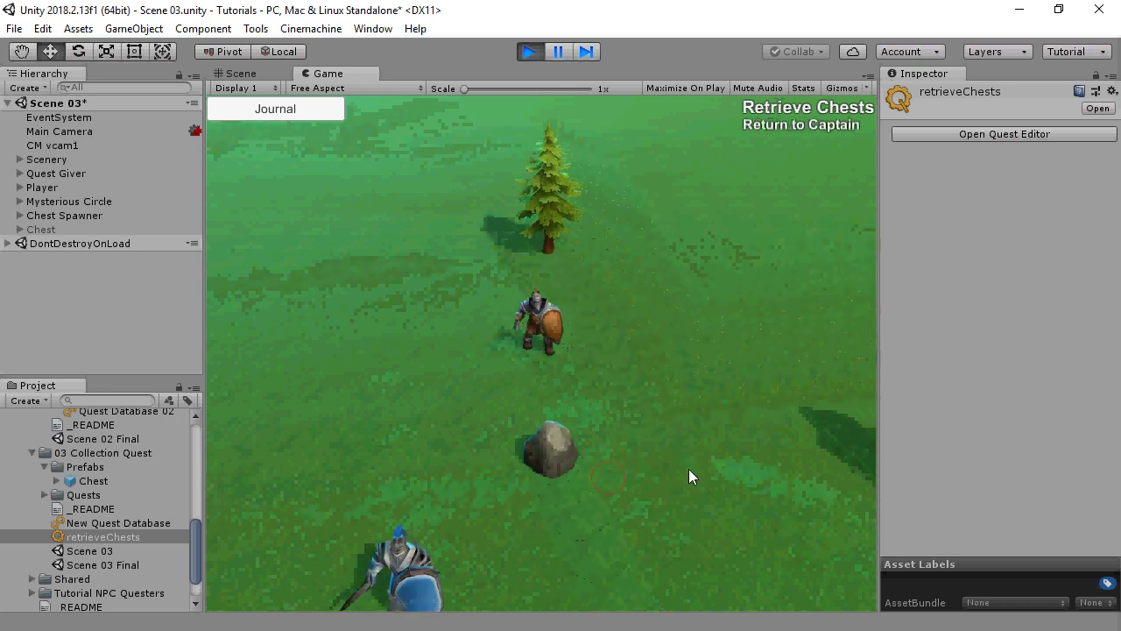
pyautogui.click(452, 548)
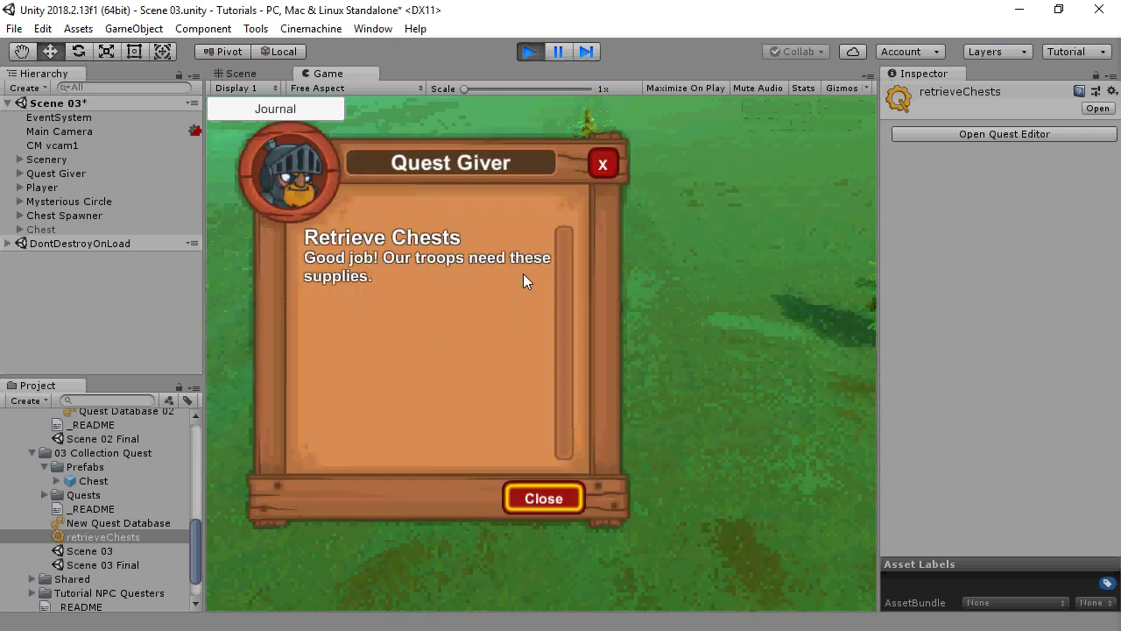
# Step: Stop play mode to return to editing Scene 03
pyautogui.click(529, 52)
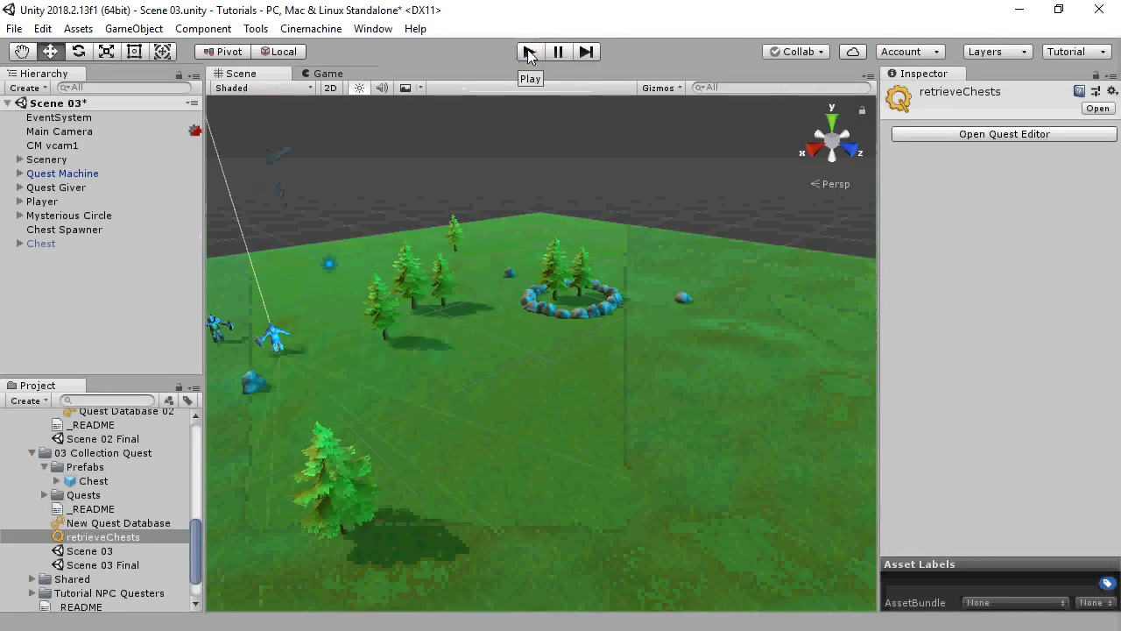